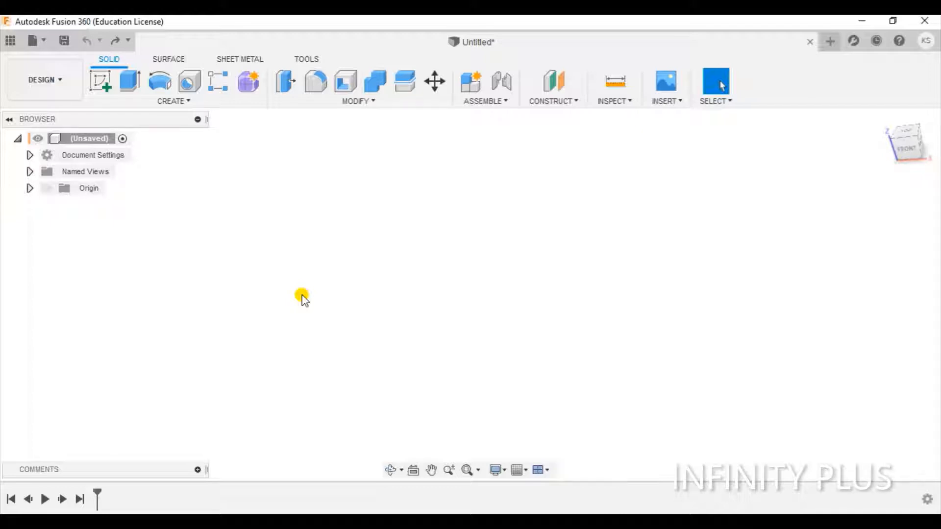
Start a new sketch on the vertical XZ origin plane.
{"action": "left_click", "coordinate": [102, 83]}
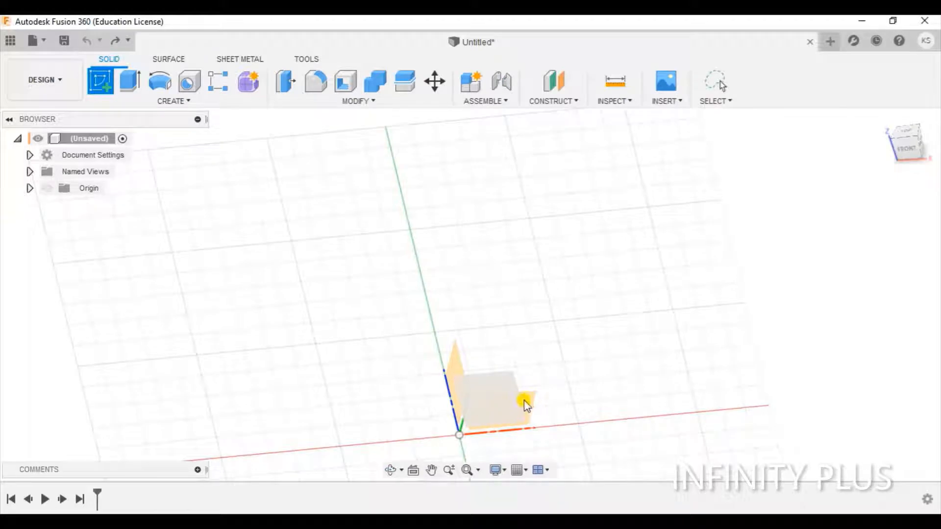
{"action": "left_click", "coordinate": [493, 403]}
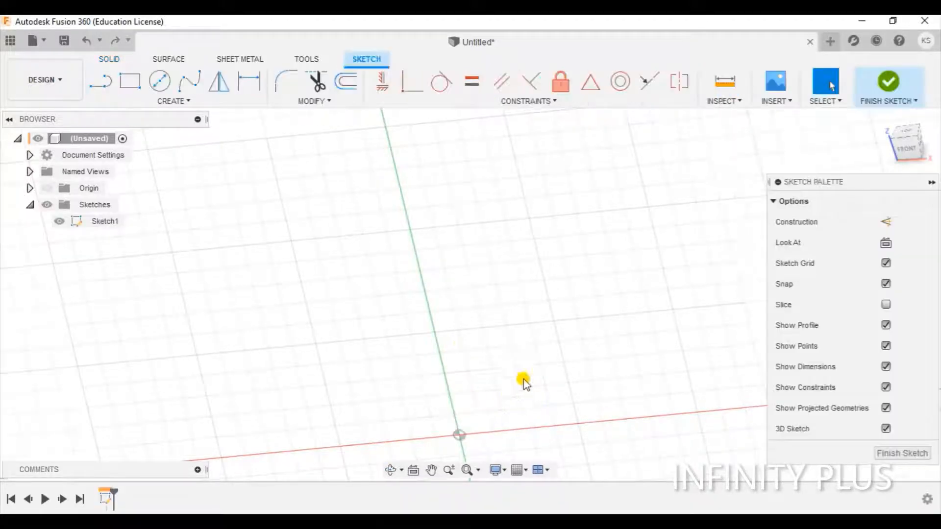
{"action": "left_click", "coordinate": [901, 148]}
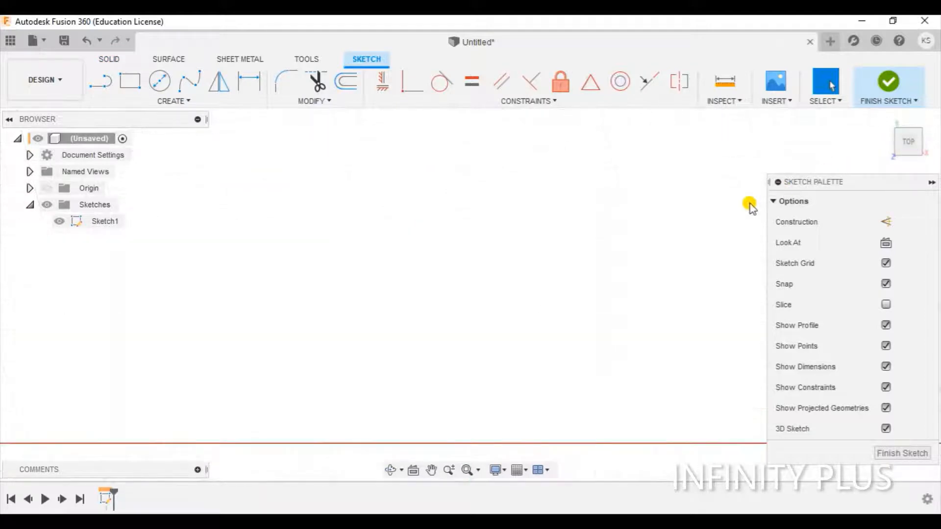
{"action": "left_click", "coordinate": [910, 144]}
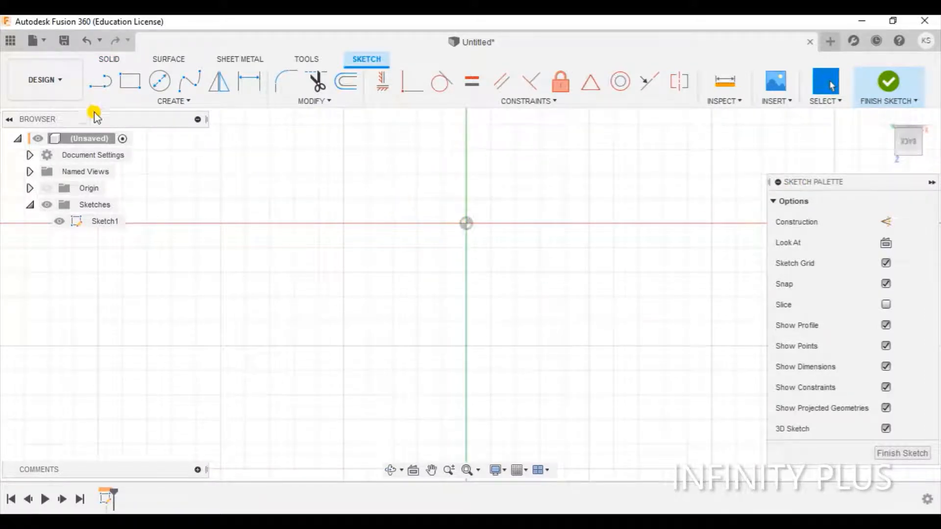
Draw a rectangle from the origin, 150 mm high and 70 mm wide.
{"action": "left_click", "coordinate": [130, 87]}
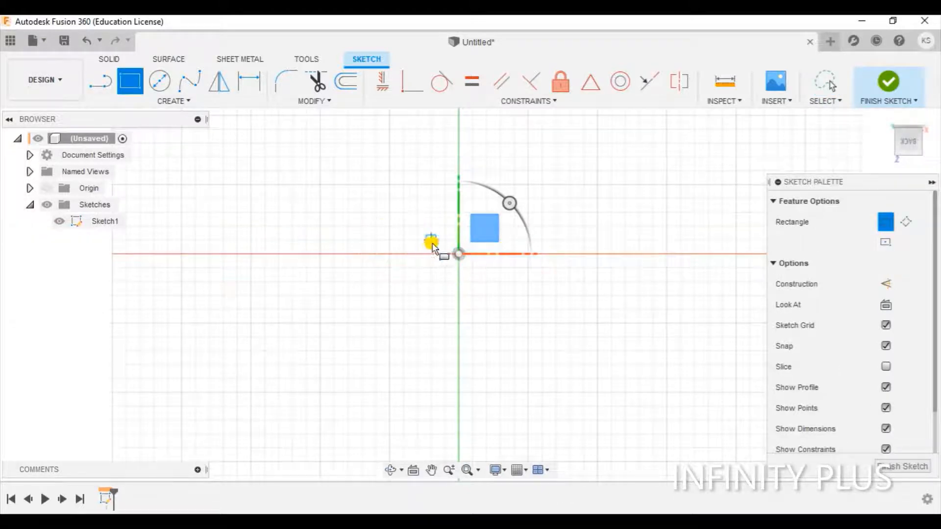
{"action": "left_click", "coordinate": [458, 257]}
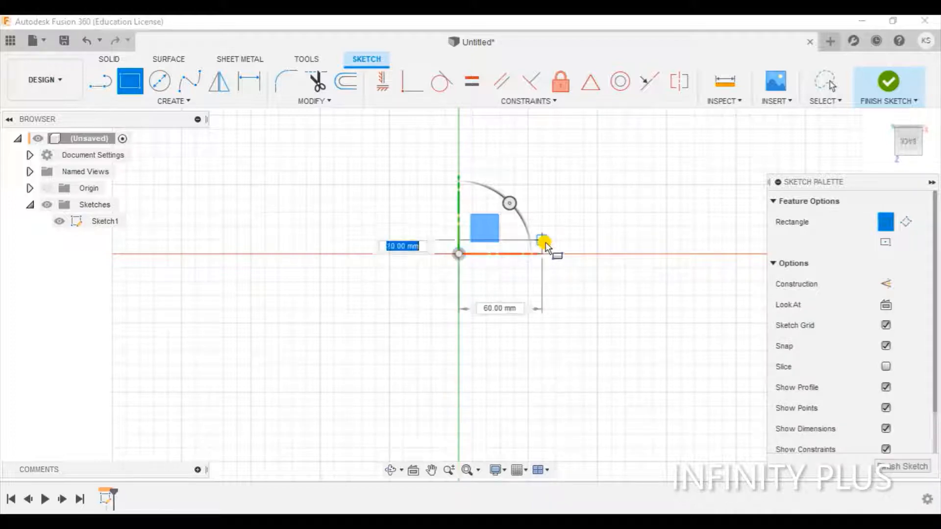
{"action": "scroll", "coordinate": [559, 152], "scroll_direction": "down", "scroll_amount": 2}
{"action": "scroll", "coordinate": [559, 149], "scroll_direction": "down", "scroll_amount": 1}
{"action": "mouse_move", "coordinate": [559, 151]}
{"action": "middle_mouse_down"}
{"action": "mouse_move", "coordinate": [556, 199]}
{"action": "mouse_move", "coordinate": [523, 305]}
{"action": "middle_mouse_up"}
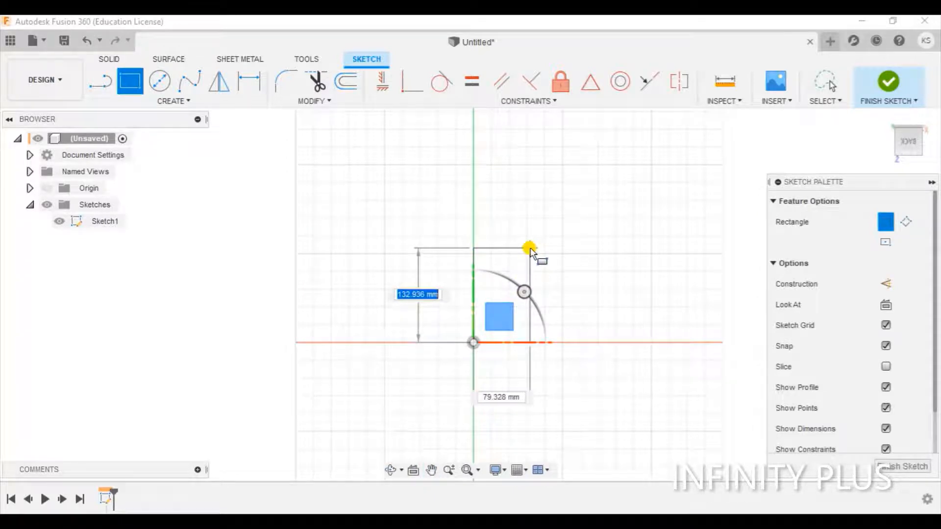
{"action": "type", "text": "150"}
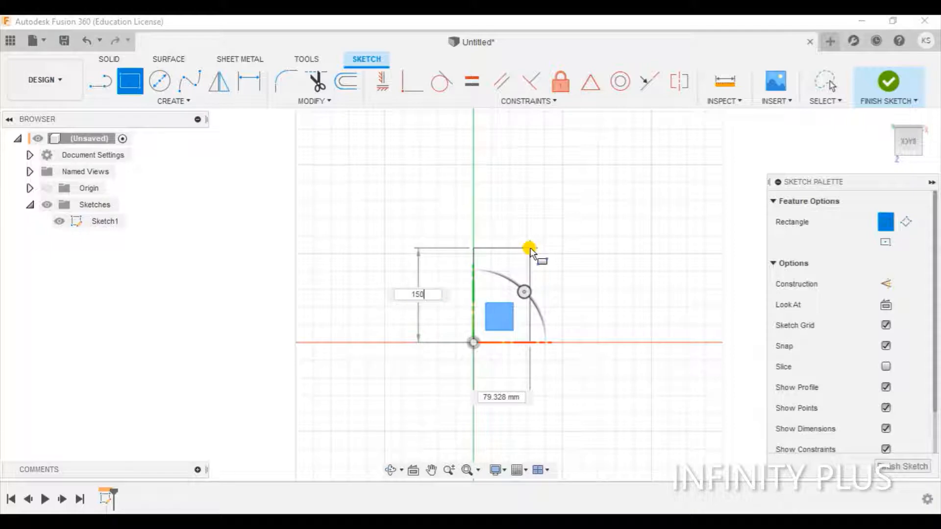
{"action": "key", "text": "Tab"}
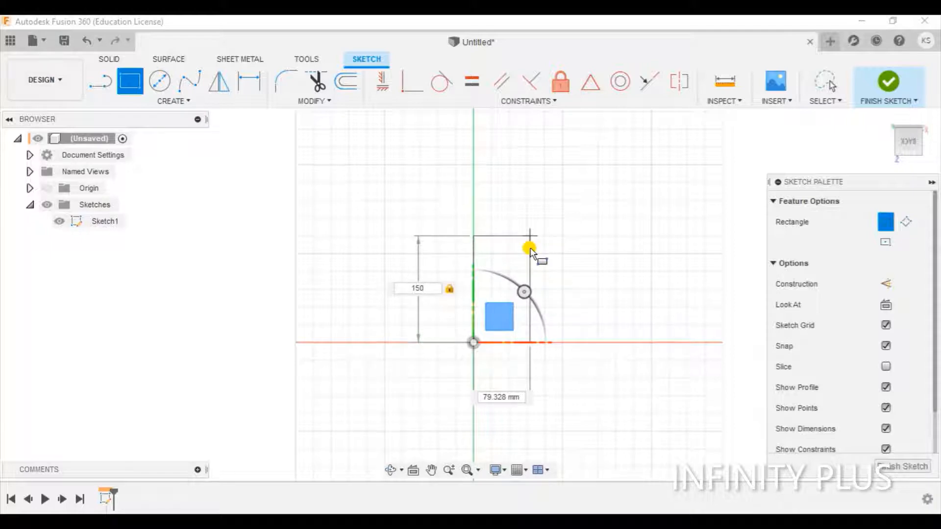
{"action": "key", "text": "Tab"}
{"action": "type", "text": "70"}
{"action": "key", "text": "Return"}
{"action": "key", "text": "Escape"}
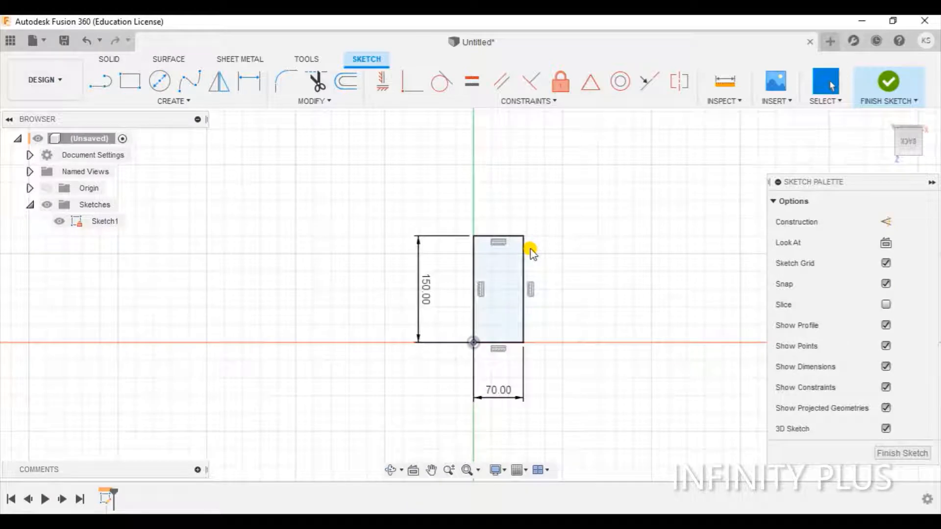
Finish the sketch and extrude the rectangle 5 mm as a new component.
{"action": "left_click", "coordinate": [904, 455]}
{"action": "left_click", "coordinate": [505, 284]}
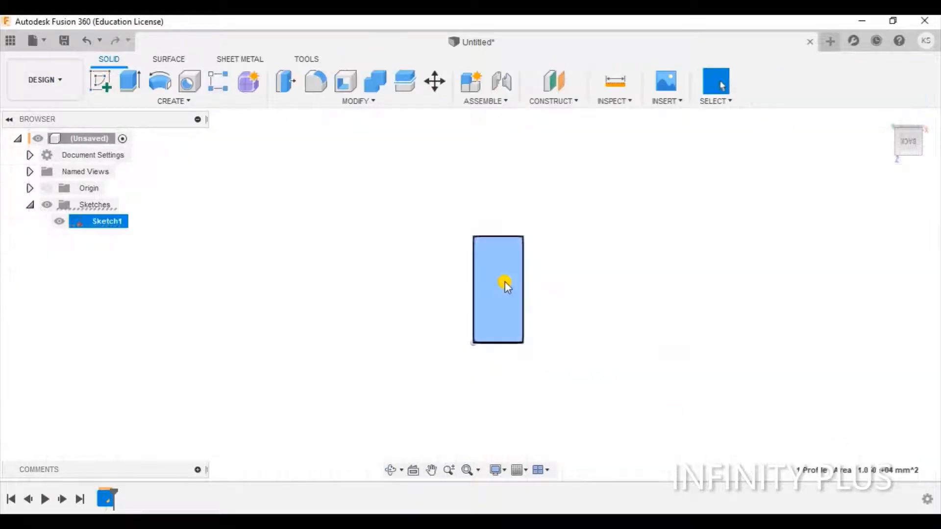
{"action": "left_click", "coordinate": [130, 80]}
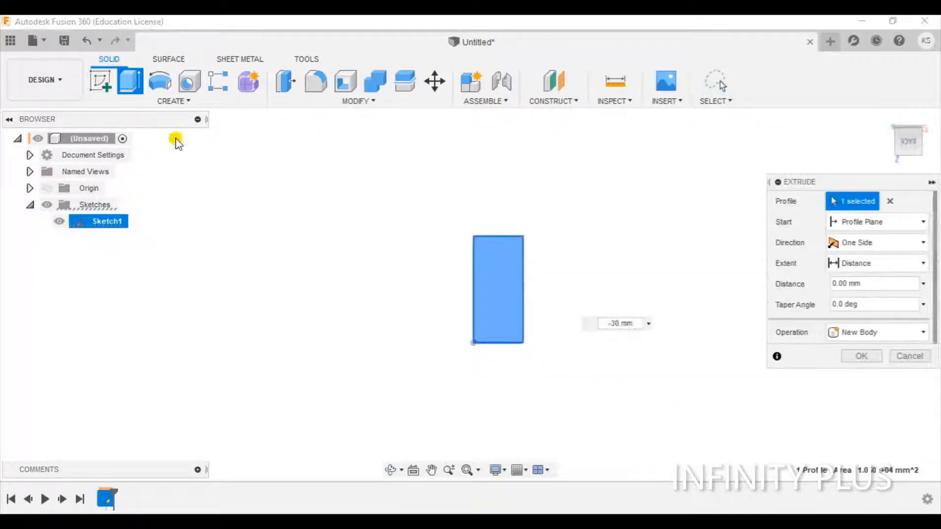
{"action": "type", "text": "5"}
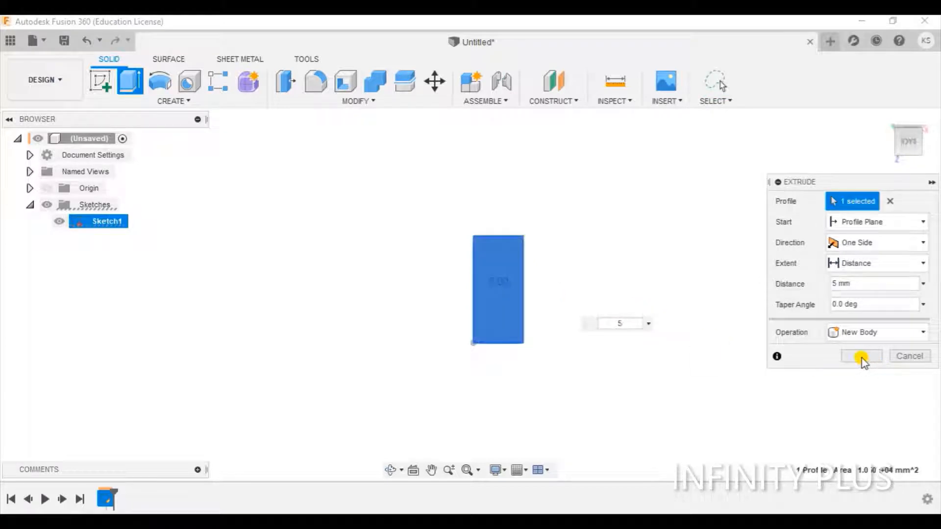
{"action": "left_click", "coordinate": [877, 332]}
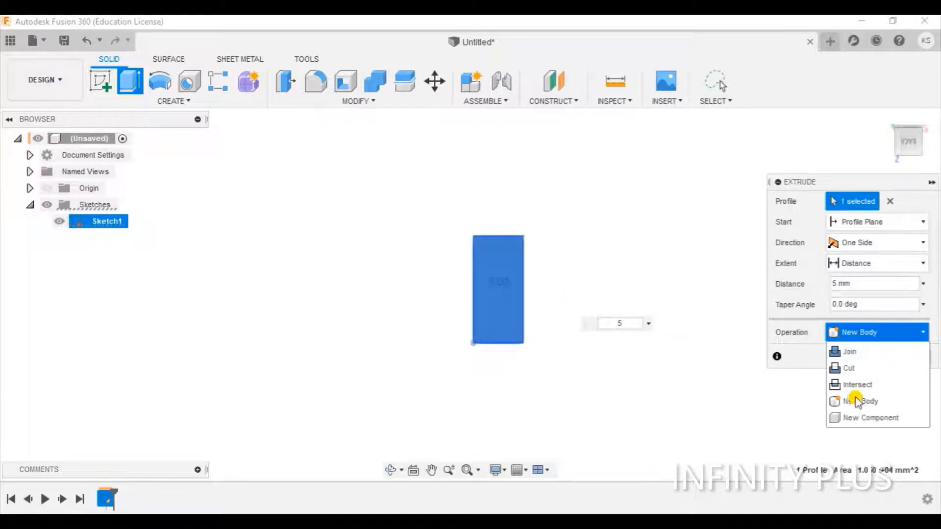
{"action": "left_click", "coordinate": [860, 417]}
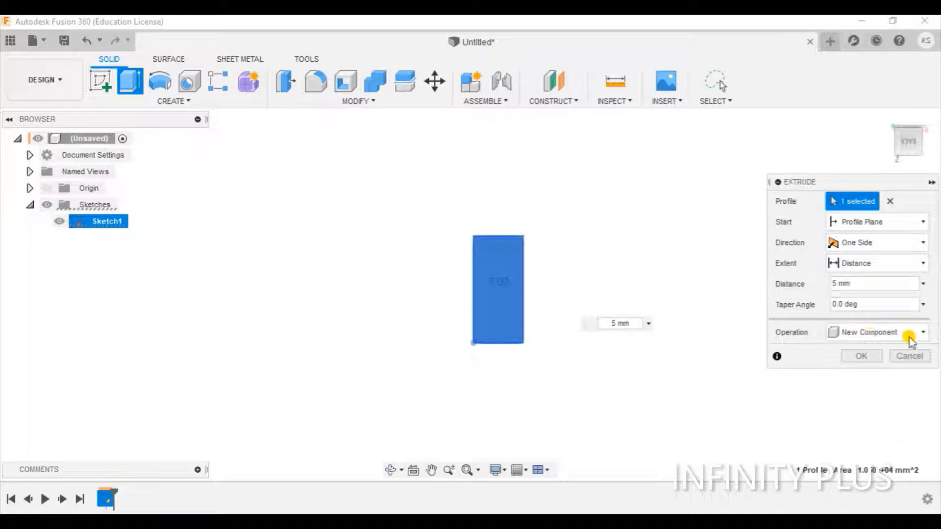
{"action": "left_click", "coordinate": [861, 356]}
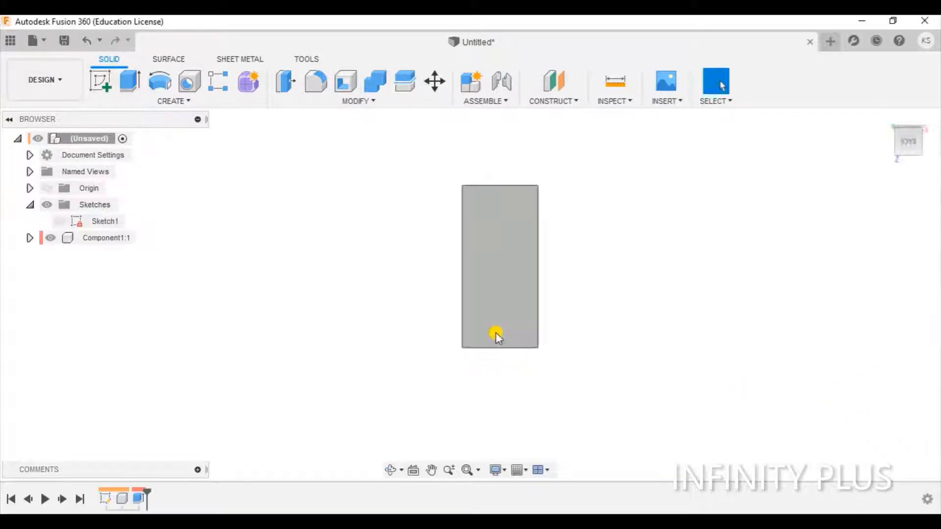
Start a new sketch on the plate's narrow end face that lies at the origin.
{"action": "scroll", "coordinate": [493, 336], "scroll_direction": "up", "scroll_amount": 3}
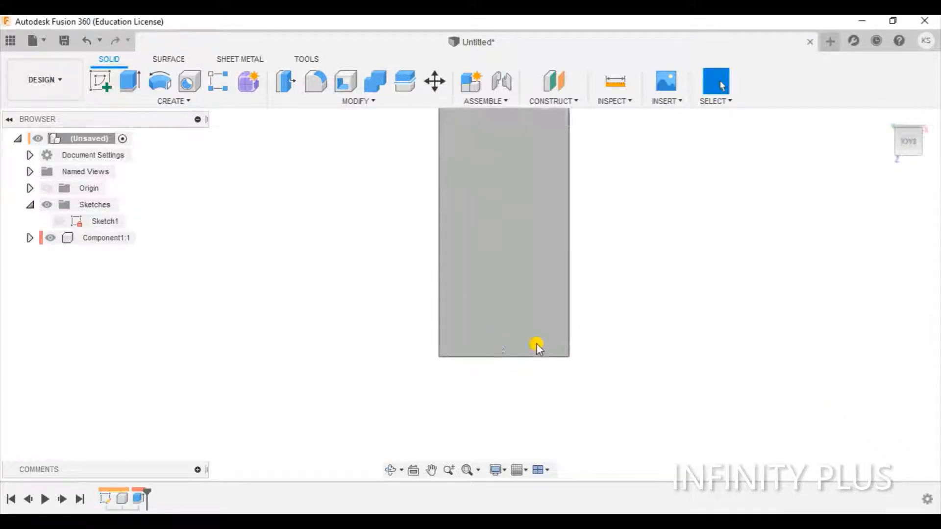
{"action": "left_click", "coordinate": [911, 165]}
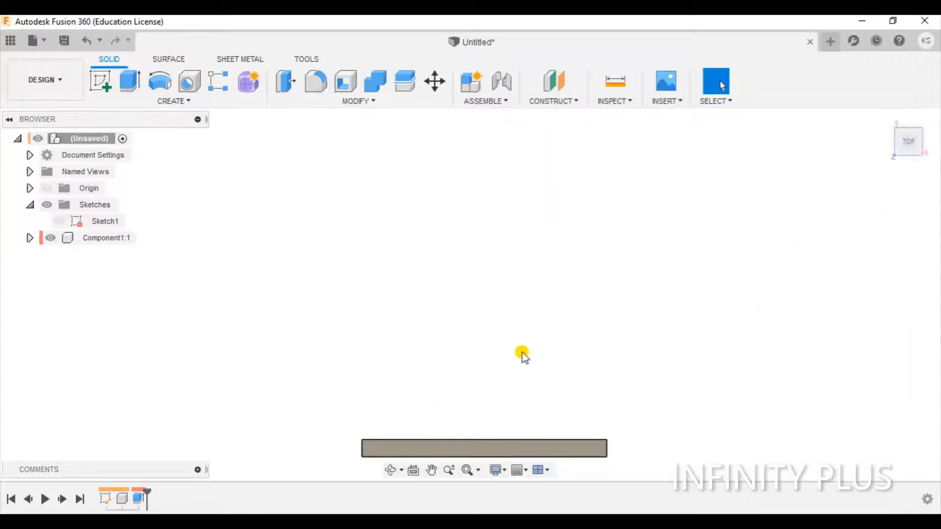
{"action": "middle_click_drag", "start_coordinate": [522, 355], "coordinate": [514, 169]}
{"action": "key", "text": "Escape"}
{"action": "left_click", "coordinate": [487, 261]}
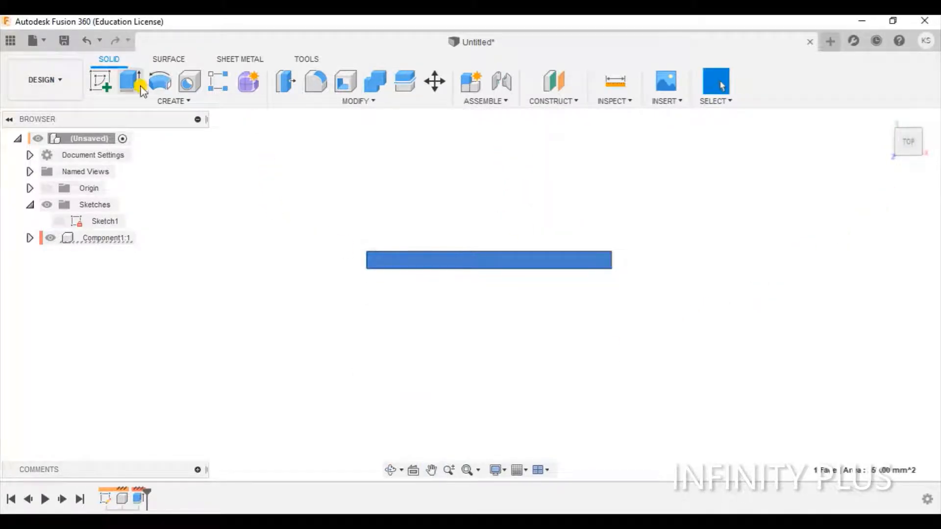
{"action": "left_click", "coordinate": [104, 86]}
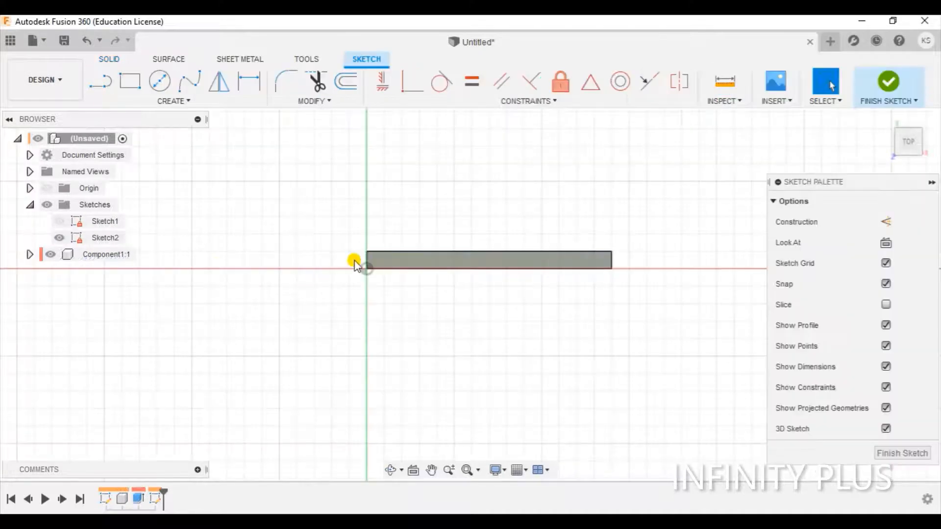
{"action": "scroll", "coordinate": [317, 236], "scroll_direction": "up", "scroll_amount": 2}
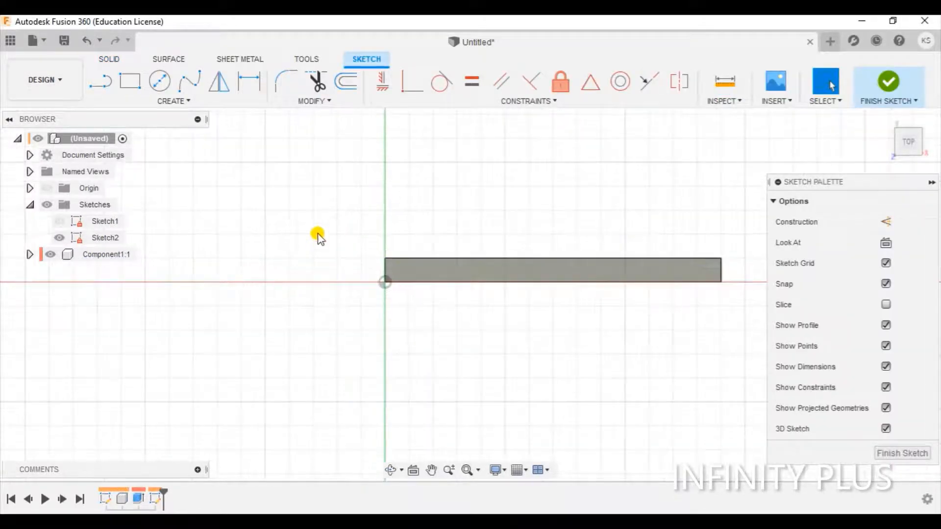
{"action": "scroll", "coordinate": [369, 273], "scroll_direction": "up", "scroll_amount": 1}
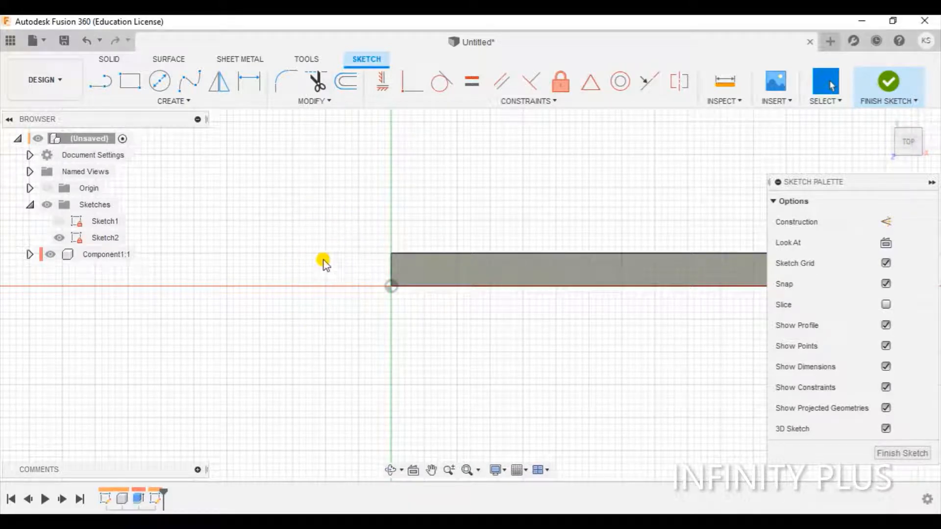
Sketch a 12 mm diameter circle just outside the plate's end, above the corner at the origin.
{"action": "left_click", "coordinate": [160, 82]}
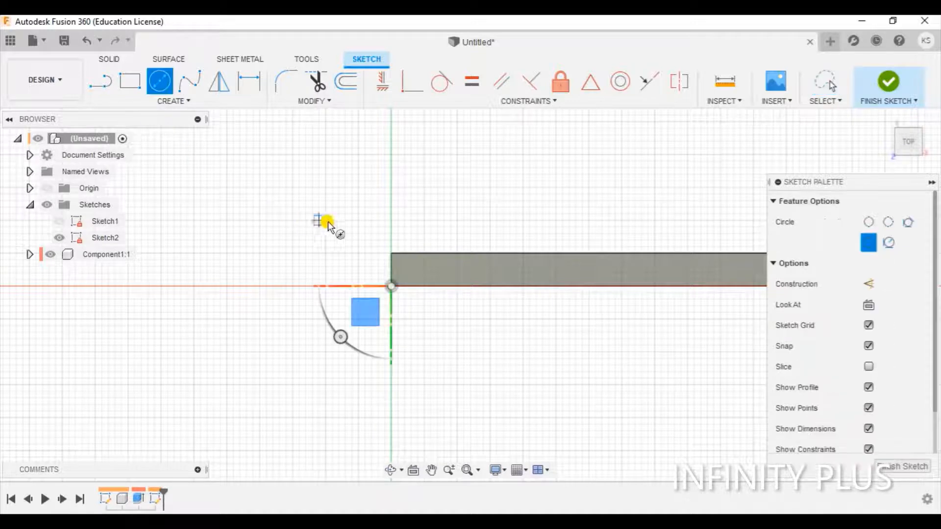
{"action": "left_click", "coordinate": [352, 226]}
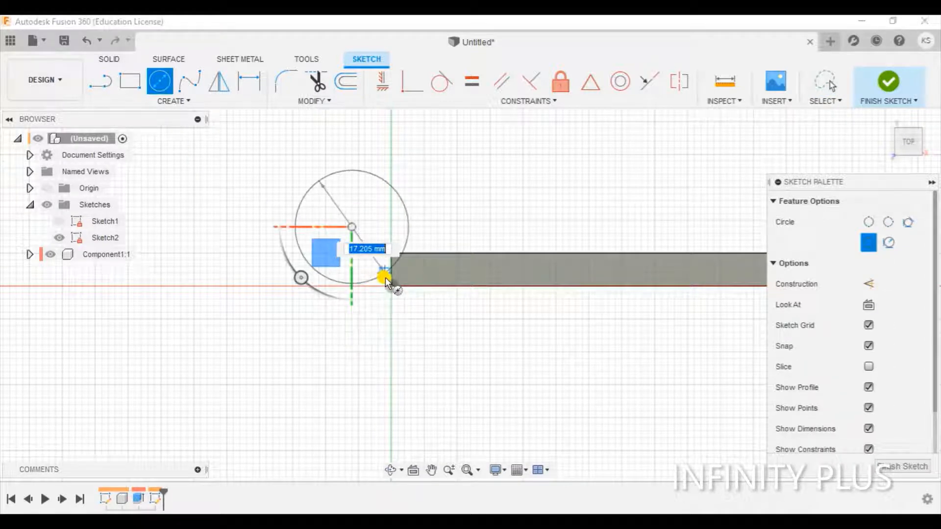
{"action": "type", "text": "1"}
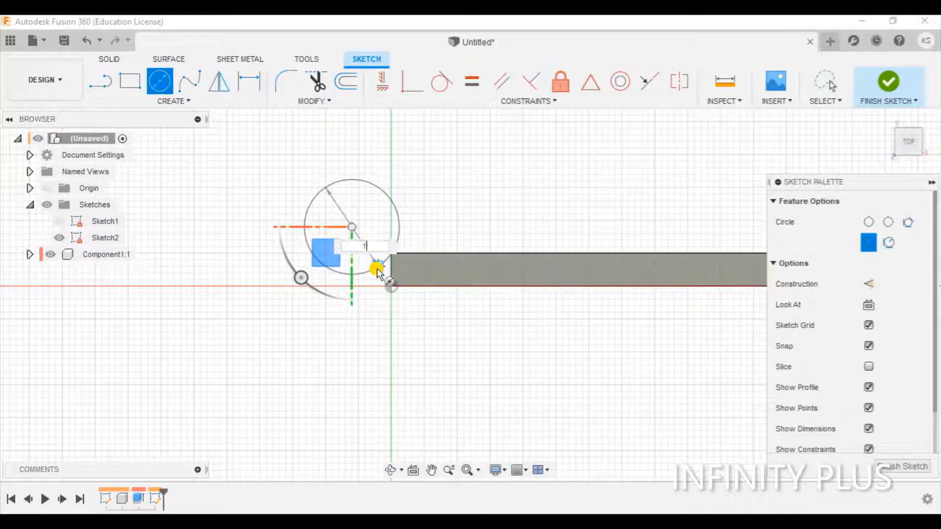
{"action": "type", "text": "2"}
{"action": "key", "text": "Tab"}
{"action": "key", "text": "Return"}
{"action": "key", "text": "Escape"}
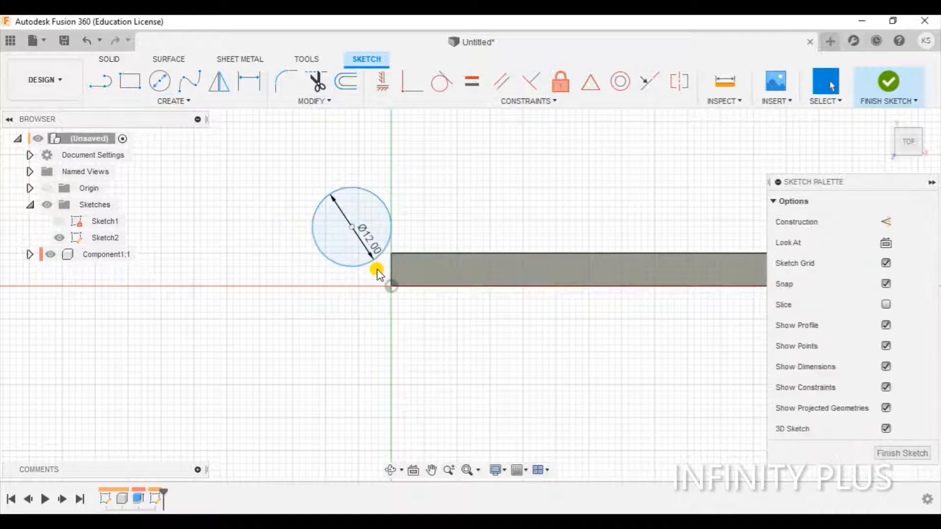
Move the 12 mm circle so its edge touches the plate's nearest upper corner.
{"action": "scroll", "coordinate": [362, 231], "scroll_direction": "up", "scroll_amount": 3}
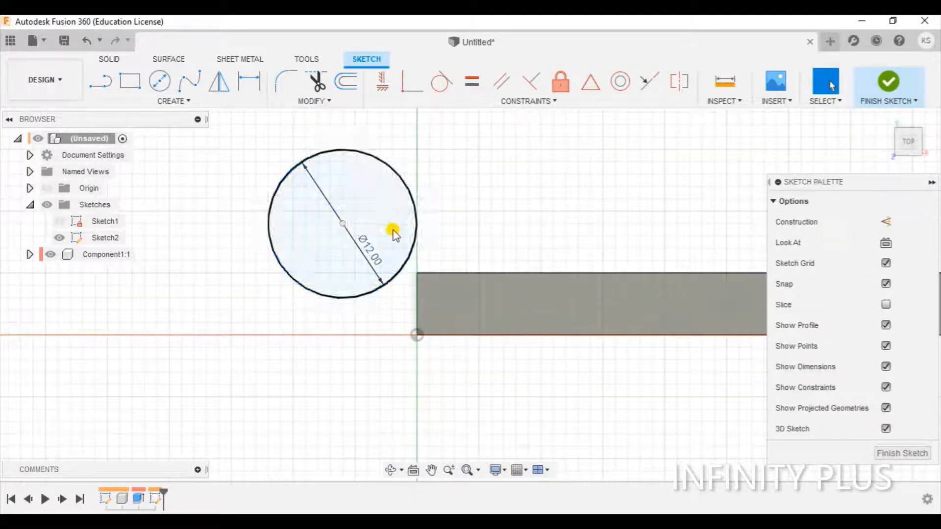
{"action": "left_click_drag", "start_coordinate": [417, 229], "coordinate": [433, 234]}
{"action": "scroll", "coordinate": [424, 279], "scroll_direction": "up", "scroll_amount": 5}
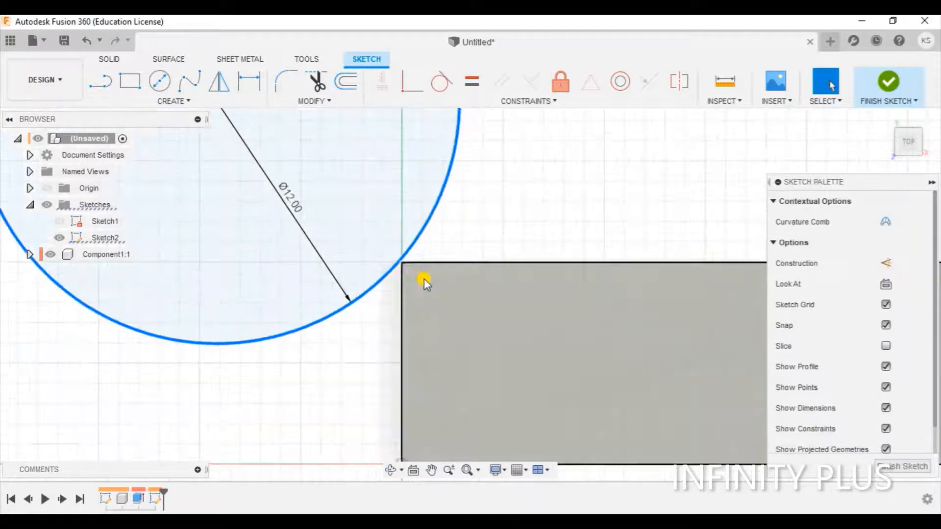
{"action": "left_click_drag", "start_coordinate": [409, 252], "coordinate": [406, 253]}
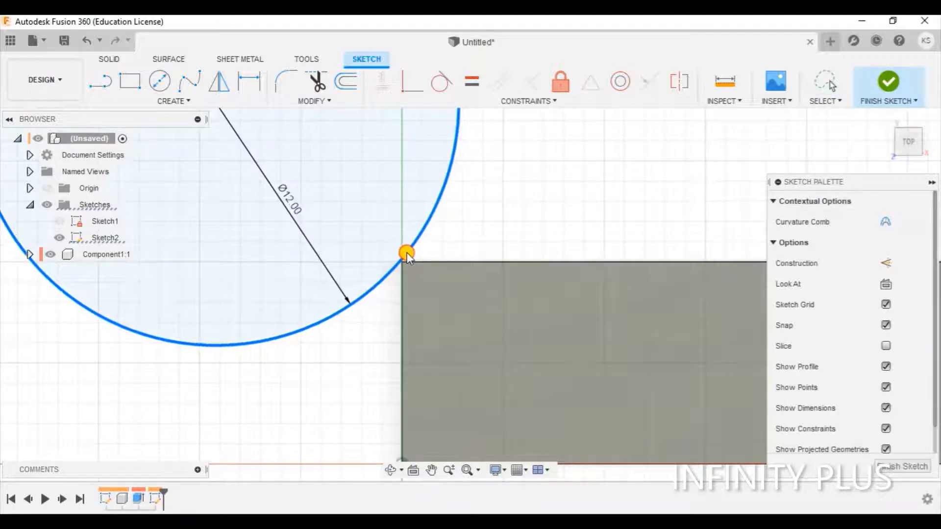
{"action": "scroll", "coordinate": [407, 252], "scroll_direction": "down", "scroll_amount": 5}
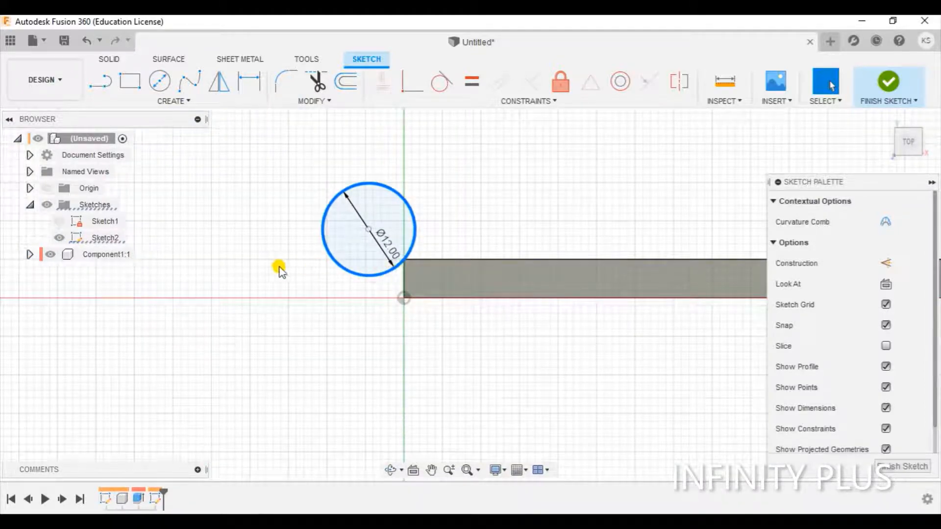
Add a concentric 24 mm diameter circle around the 12 mm circle and finish the sketch.
{"action": "left_click", "coordinate": [160, 80]}
{"action": "left_click", "coordinate": [365, 229]}
{"action": "left_click_drag", "start_coordinate": [365, 229], "coordinate": [401, 284]}
{"action": "type", "text": "24"}
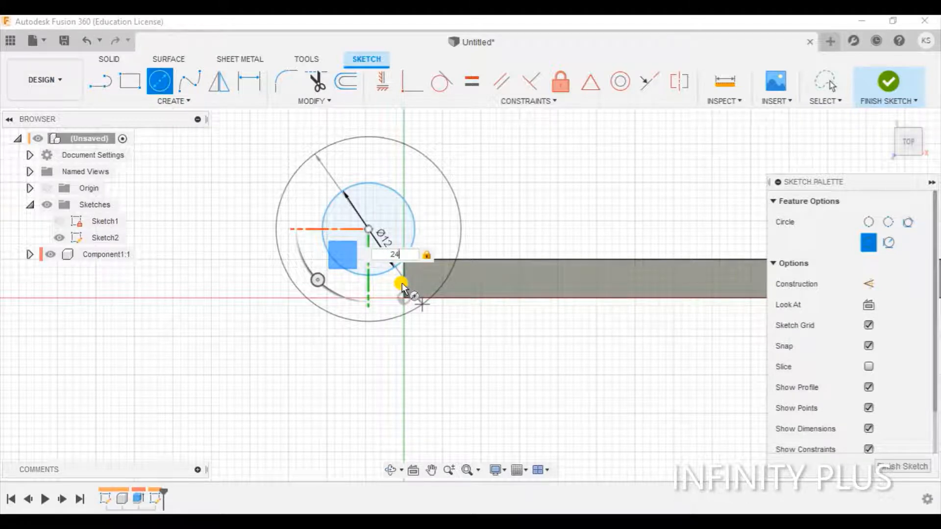
{"action": "key", "text": "Return"}
{"action": "left_click", "coordinate": [903, 461]}
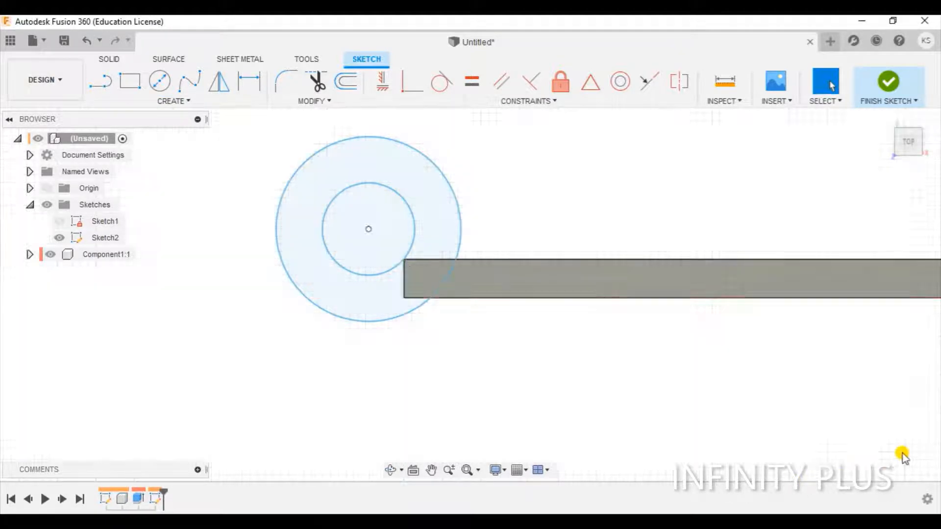
Extrude the ring between the 12 mm and 24 mm circles by -30 mm and join it to the plate.
{"action": "left_click", "coordinate": [413, 180]}
{"action": "key", "text": "e"}
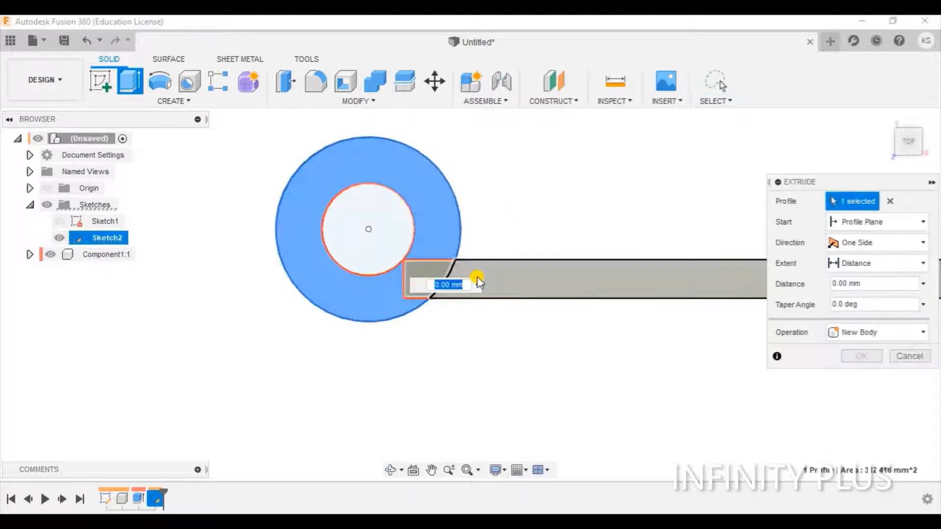
{"action": "type", "text": "-3"}
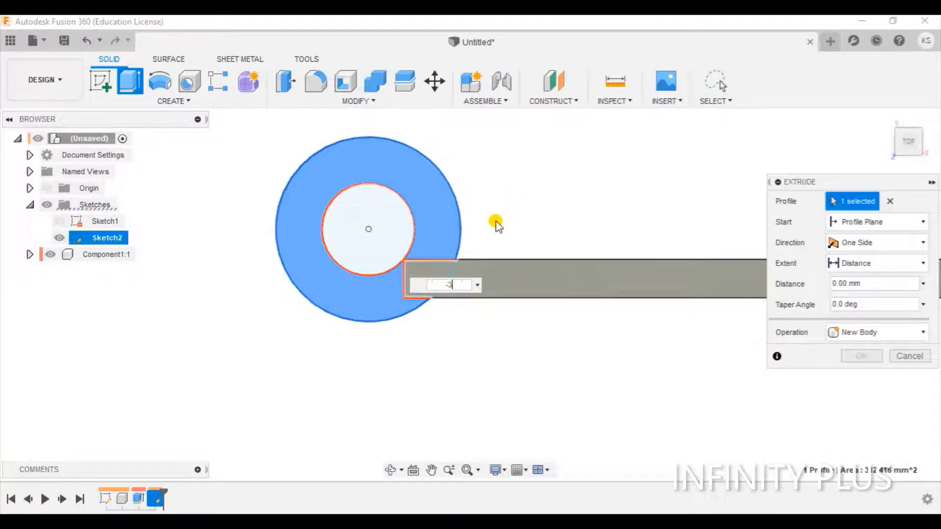
{"action": "type", "text": "0"}
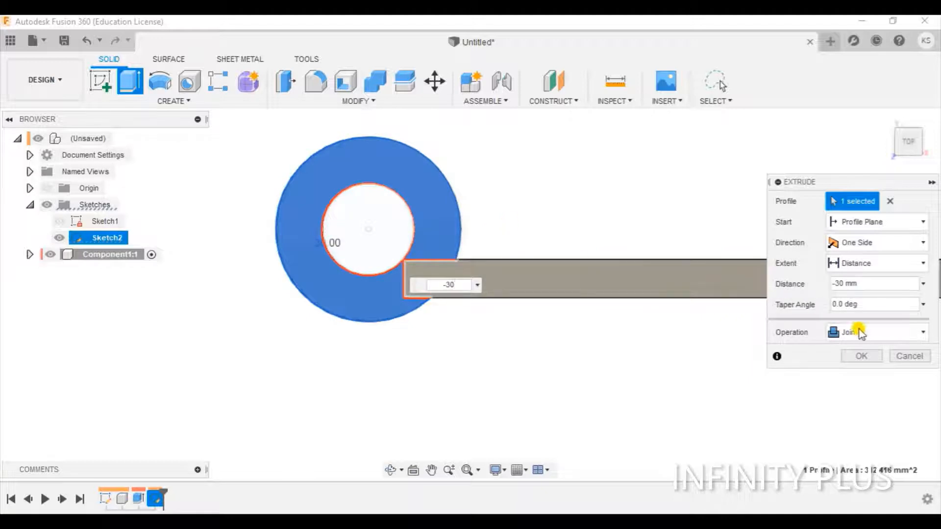
{"action": "left_click", "coordinate": [858, 353]}
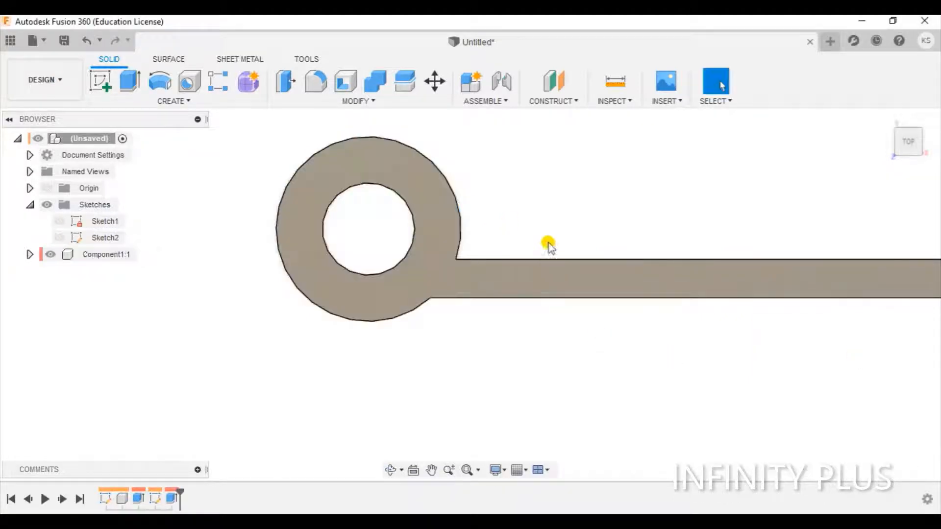
Start a rectangular pattern of type Features with the plate's long edge beside the knuckle as its direction.
{"action": "middle_click_drag", "start_coordinate": [548, 244], "coordinate": [533, 237], "text": "shift"}
{"action": "scroll", "coordinate": [533, 237], "scroll_direction": "down", "scroll_amount": 6}
{"action": "middle_click_drag", "start_coordinate": [539, 275], "coordinate": [510, 289], "text": "shift"}
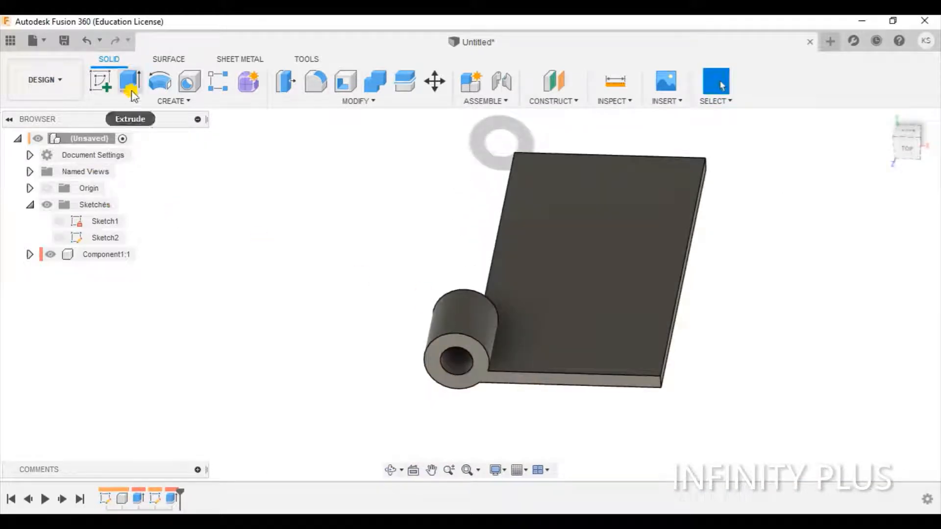
{"action": "left_click", "coordinate": [483, 370]}
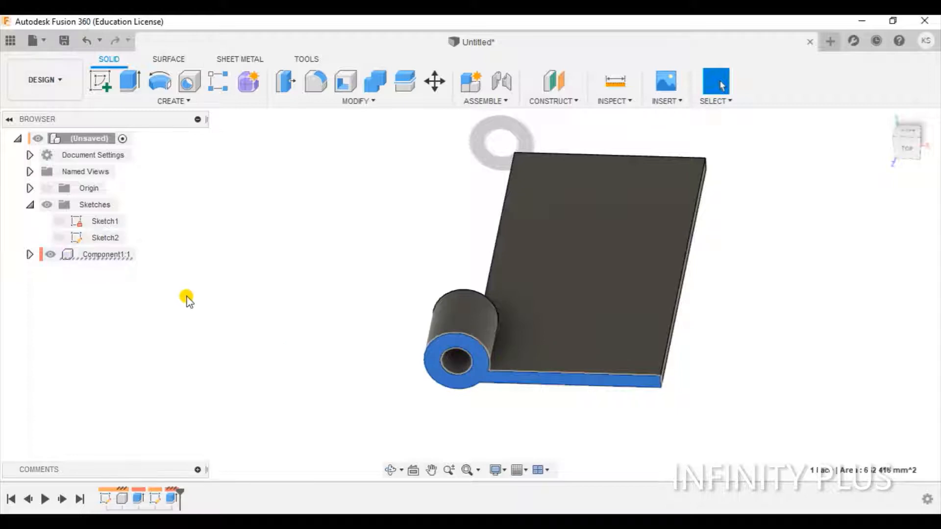
{"action": "left_click", "coordinate": [182, 100]}
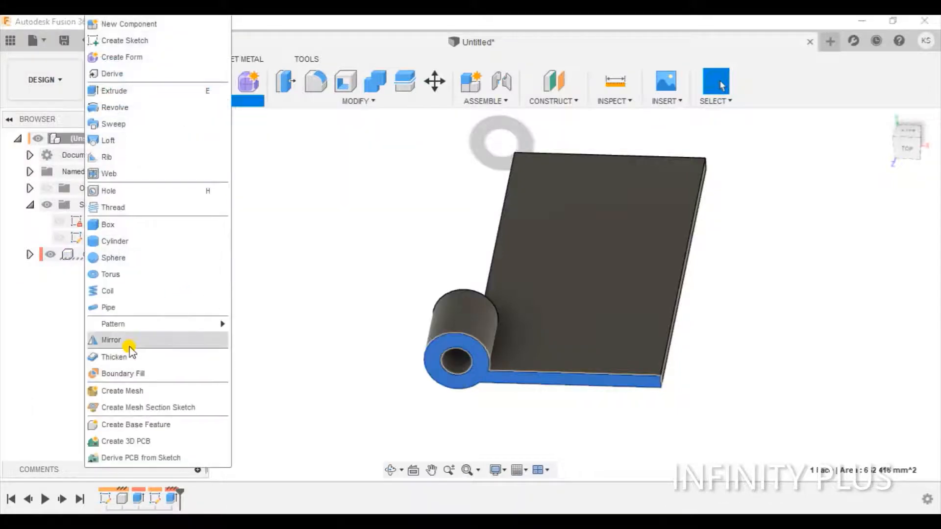
{"action": "mouse_move", "coordinate": [220, 325]}
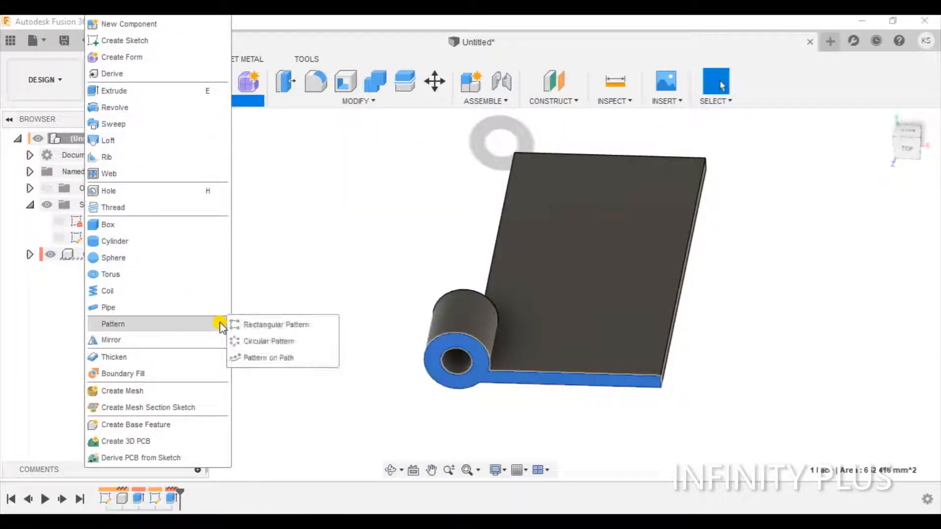
{"action": "left_click", "coordinate": [253, 324]}
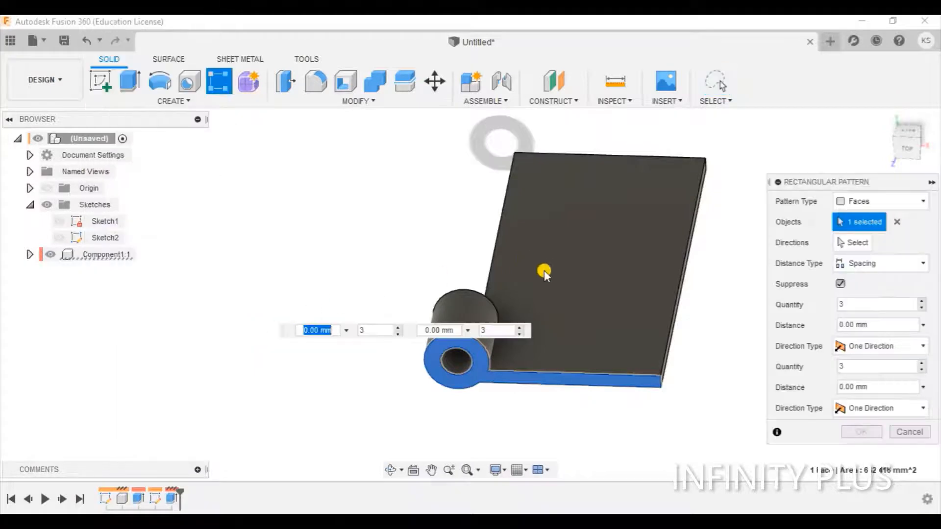
{"action": "left_click", "coordinate": [910, 201]}
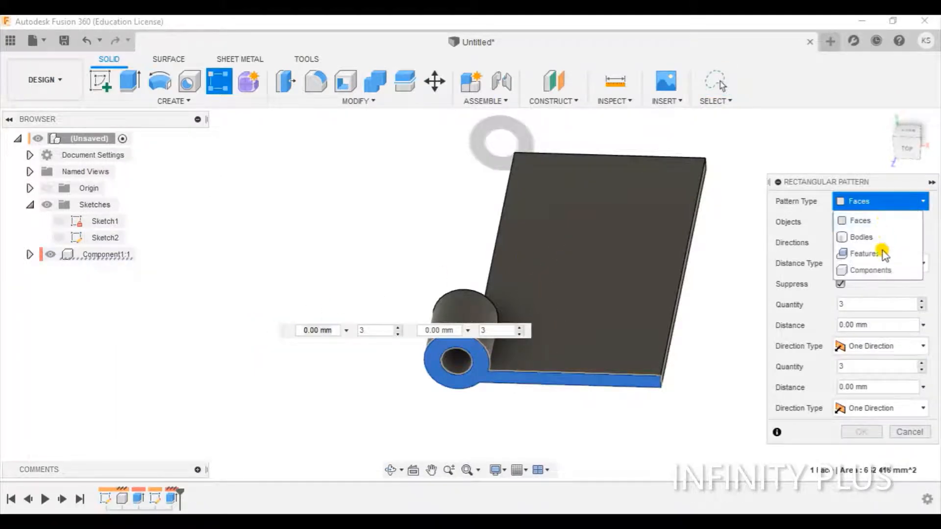
{"action": "left_click", "coordinate": [864, 254]}
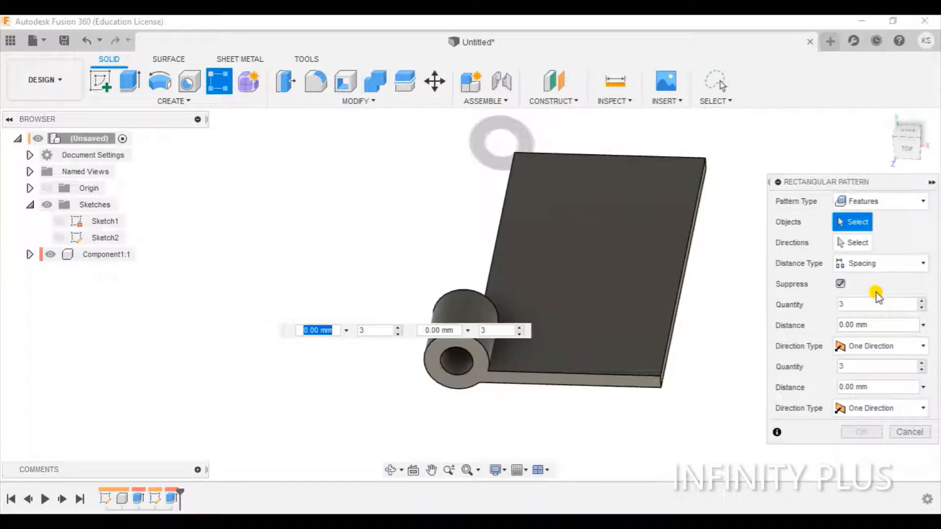
{"action": "left_click", "coordinate": [857, 243]}
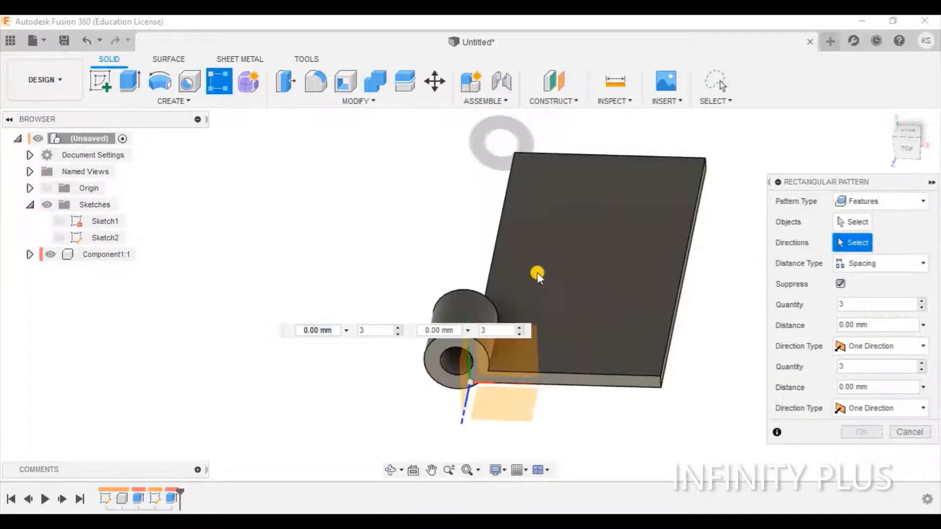
{"action": "left_click", "coordinate": [498, 250]}
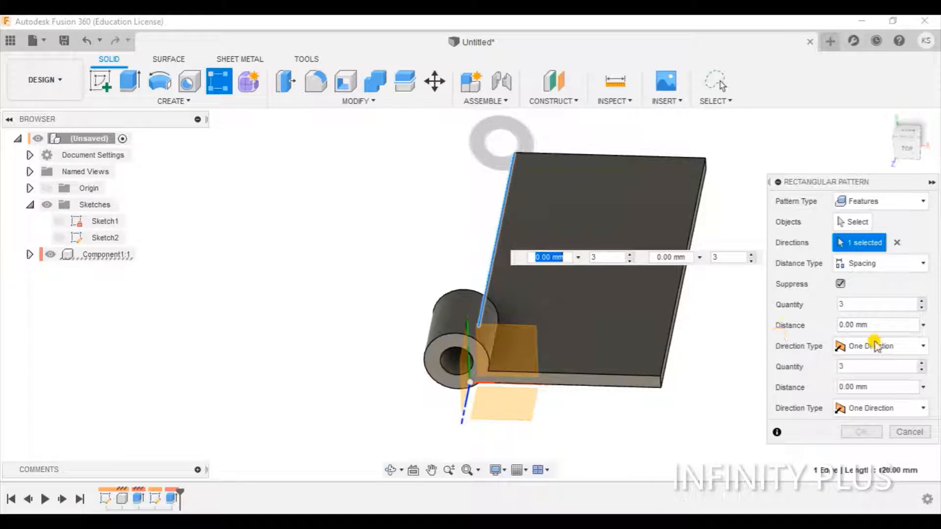
Set the pattern's second quantity to 1, its first distance to -150 mm and its second distance to -30 mm.
{"action": "left_click", "coordinate": [867, 367]}
{"action": "left_click_drag", "start_coordinate": [866, 367], "coordinate": [796, 365]}
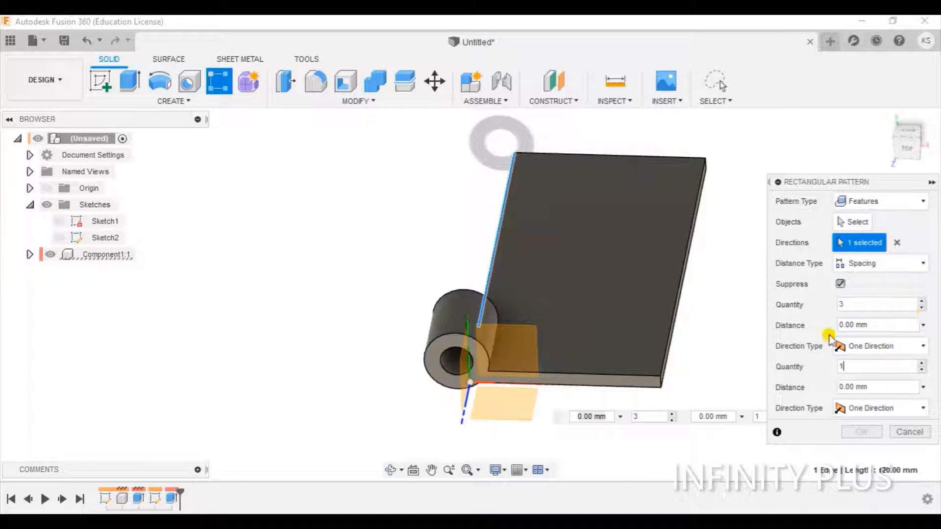
{"action": "left_click", "coordinate": [865, 326]}
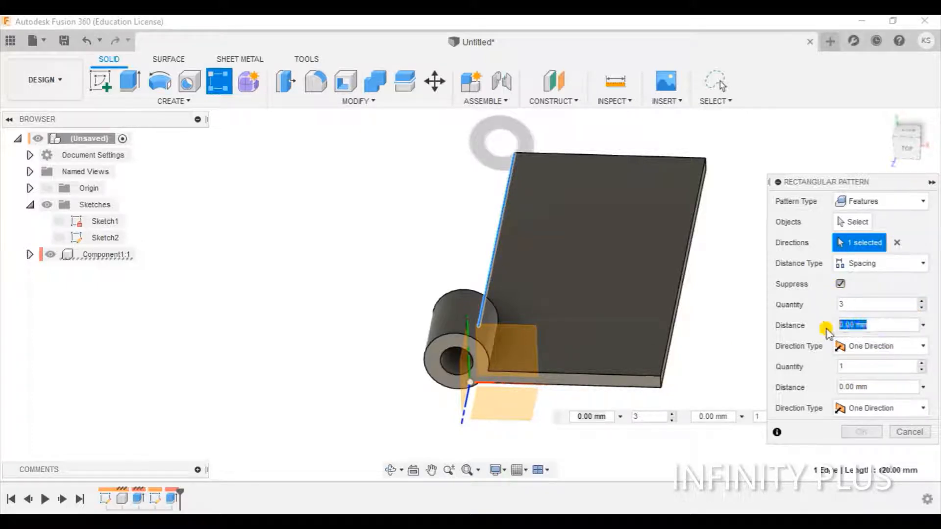
{"action": "type", "text": "15"}
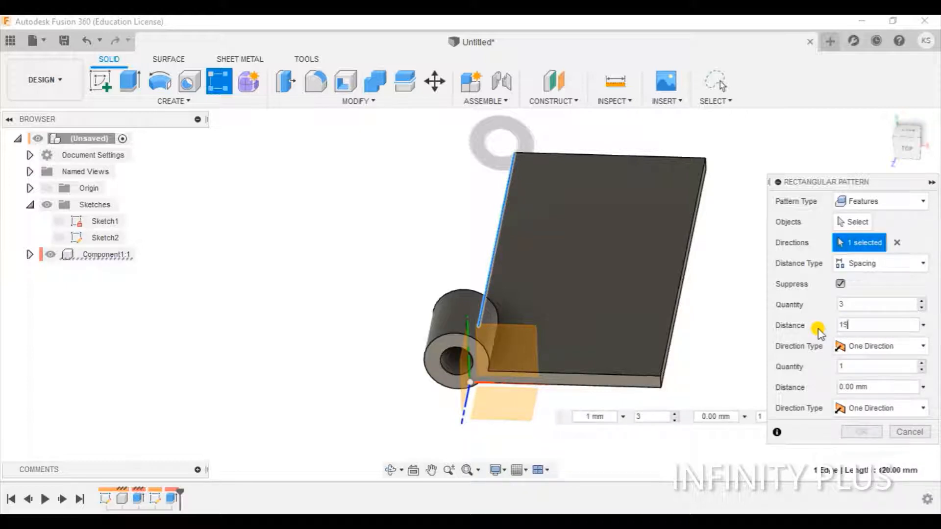
{"action": "type", "text": "0"}
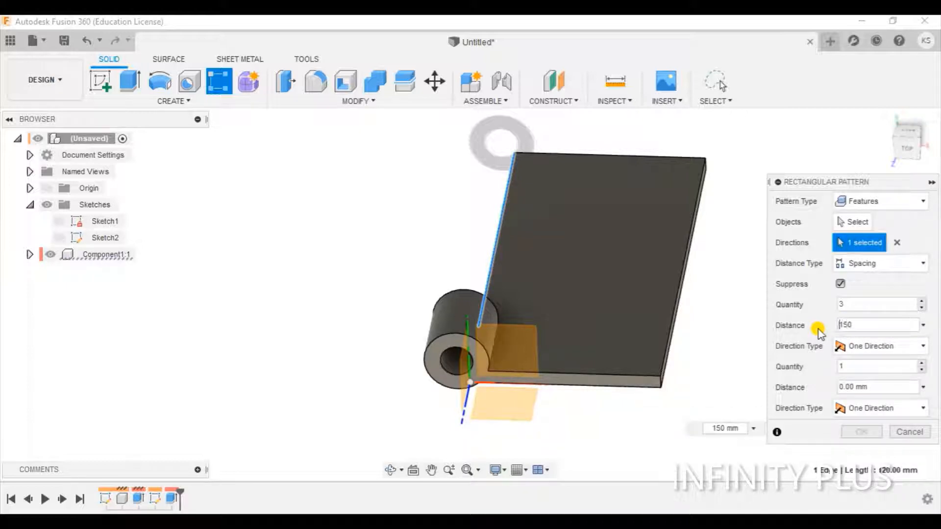
{"action": "type", "text": "-"}
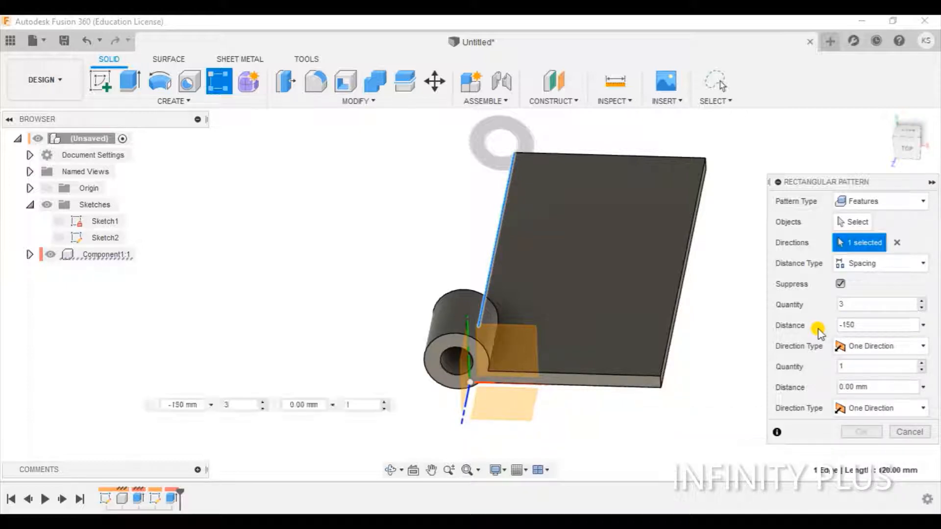
{"action": "left_click", "coordinate": [869, 388]}
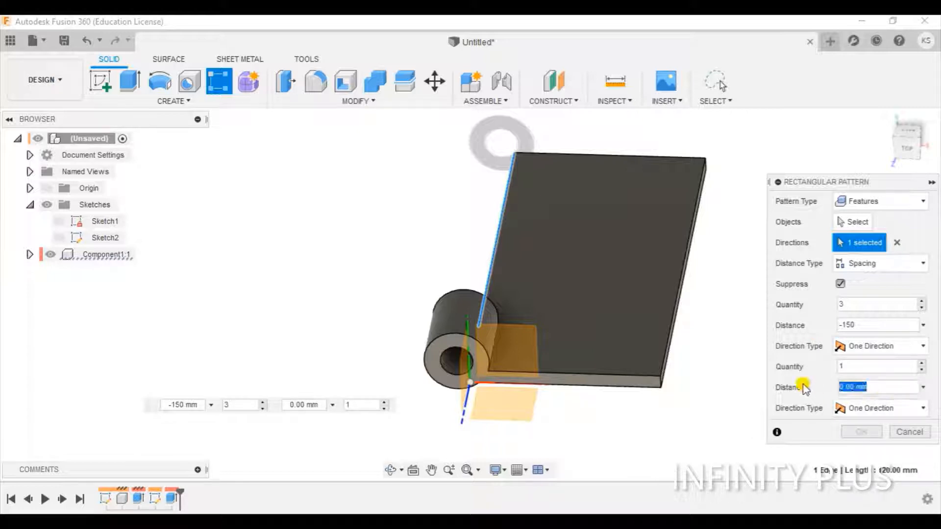
{"action": "key", "text": "BackSpace"}
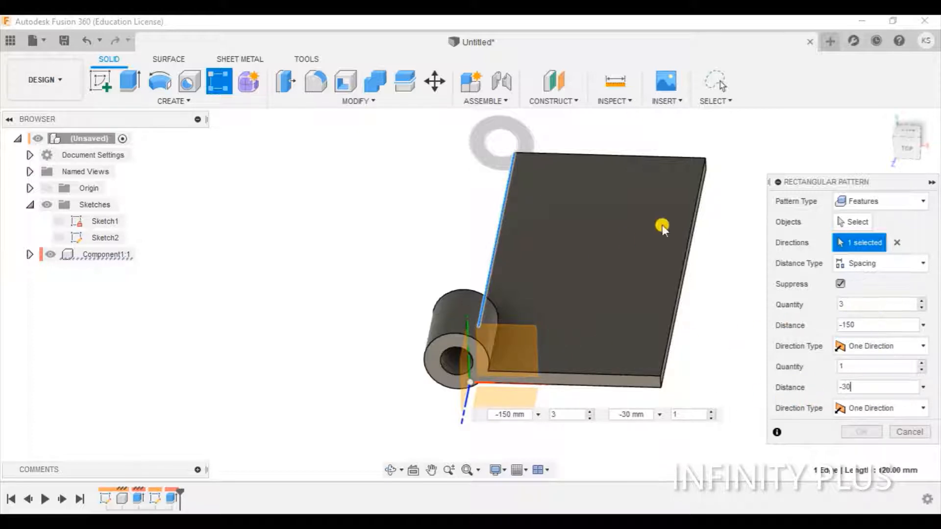
Pick the knuckle extrusion as the feature to pattern and set the first distance to -150 mm.
{"action": "left_click", "coordinate": [855, 221]}
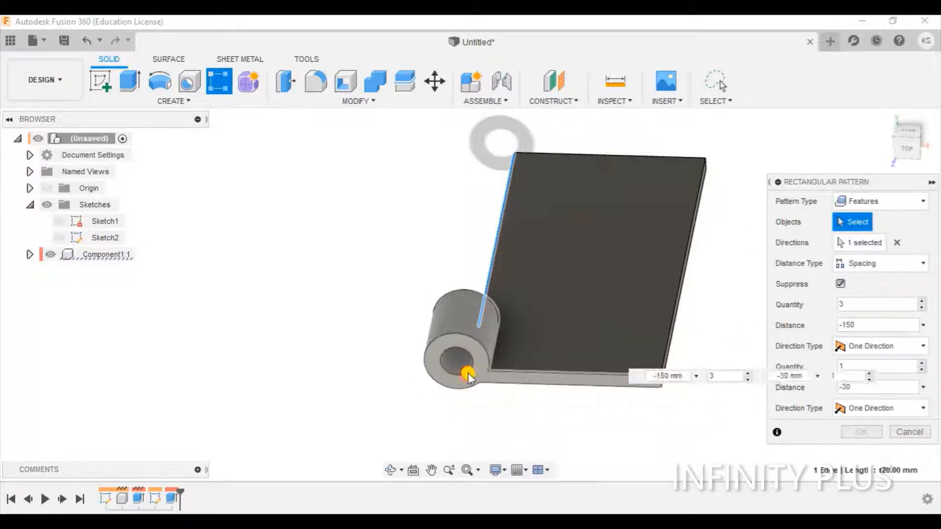
{"action": "left_click", "coordinate": [464, 370]}
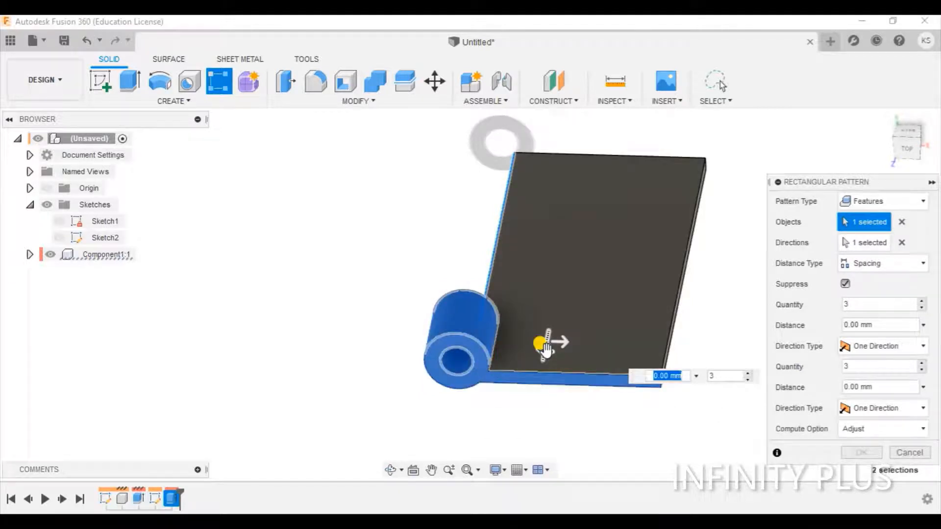
{"action": "left_click", "coordinate": [857, 326]}
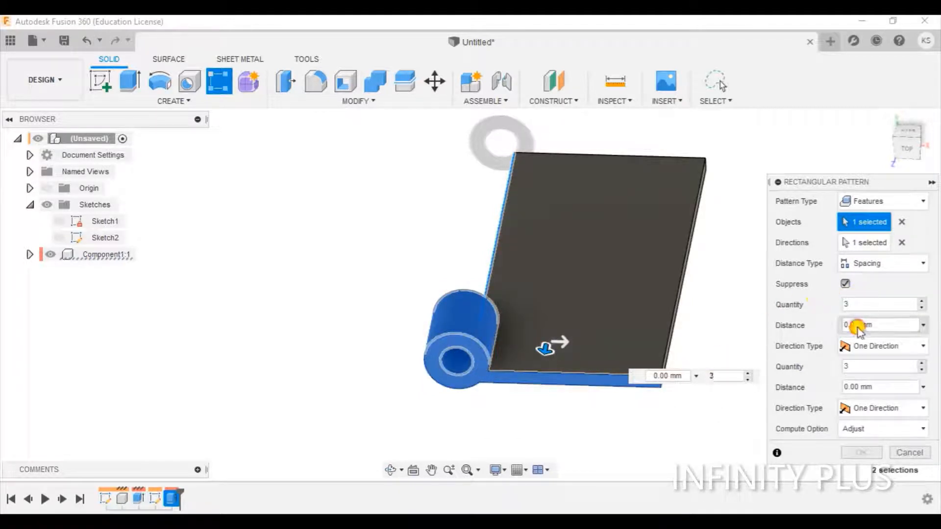
{"action": "left_click", "coordinate": [843, 324]}
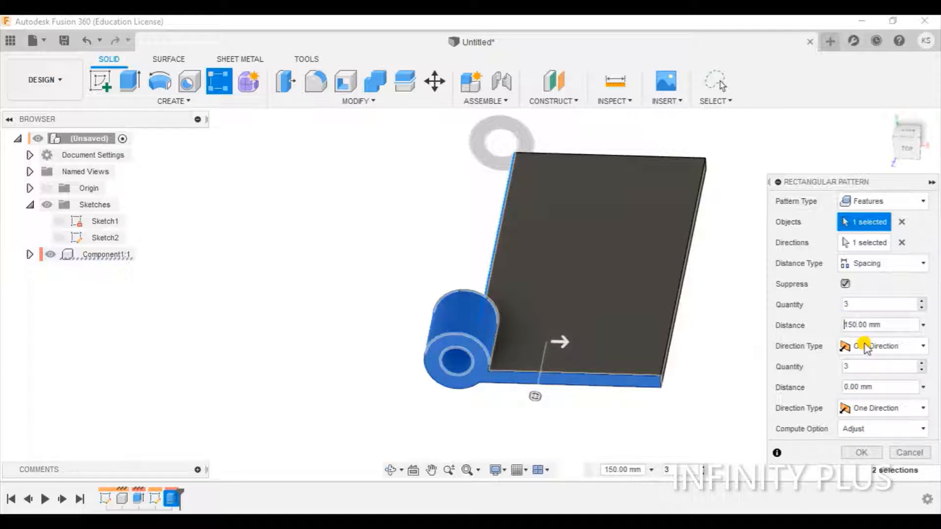
{"action": "type", "text": "-"}
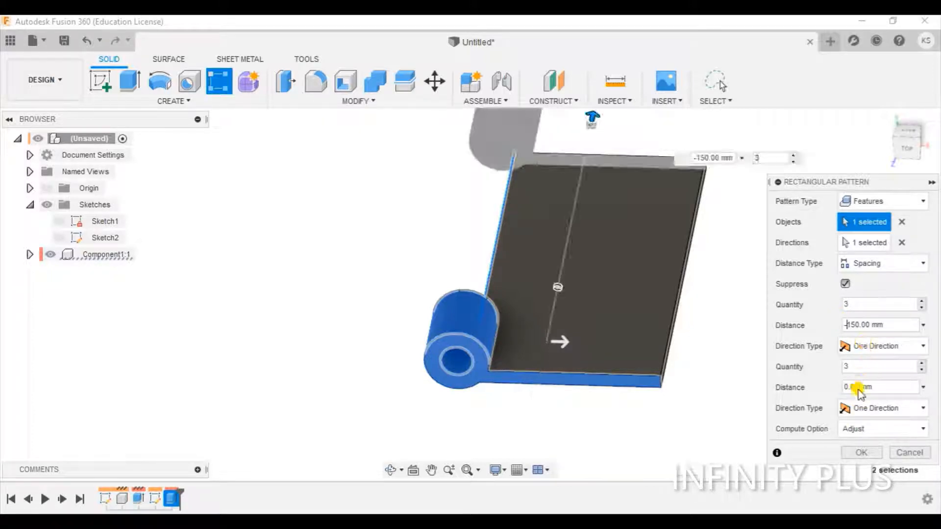
Set the pattern's second distance to -30 mm and its second quantity to 1.
{"action": "left_click_drag", "start_coordinate": [860, 392], "coordinate": [842, 392]}
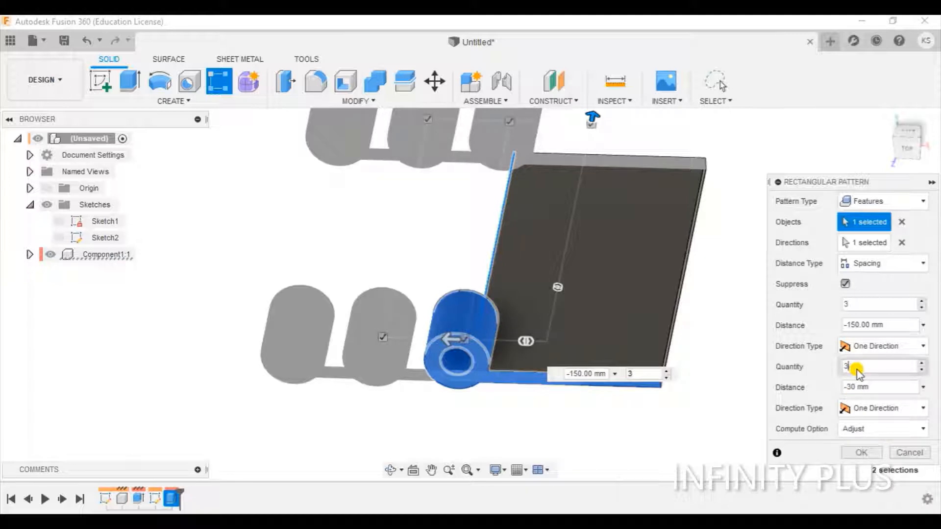
{"action": "left_click", "coordinate": [857, 369]}
{"action": "key", "text": "BackSpace"}
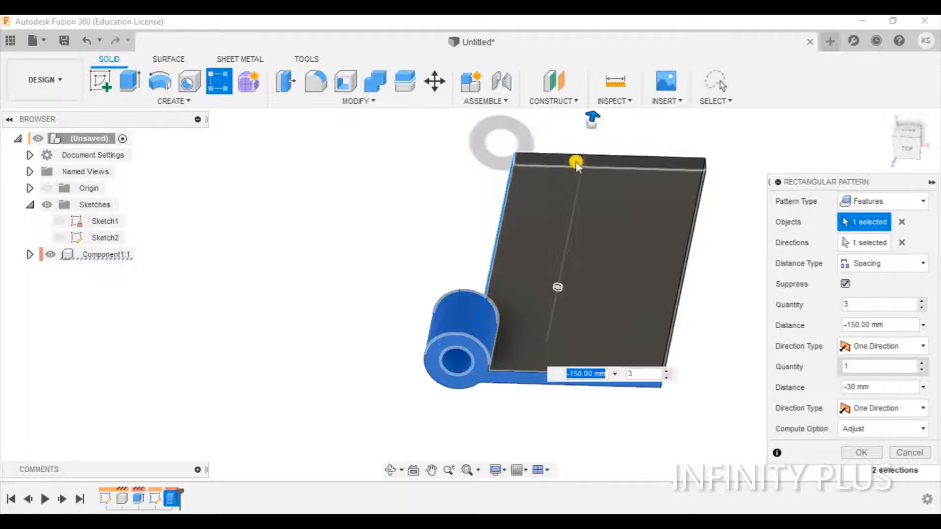
{"action": "key", "text": "Tab"}
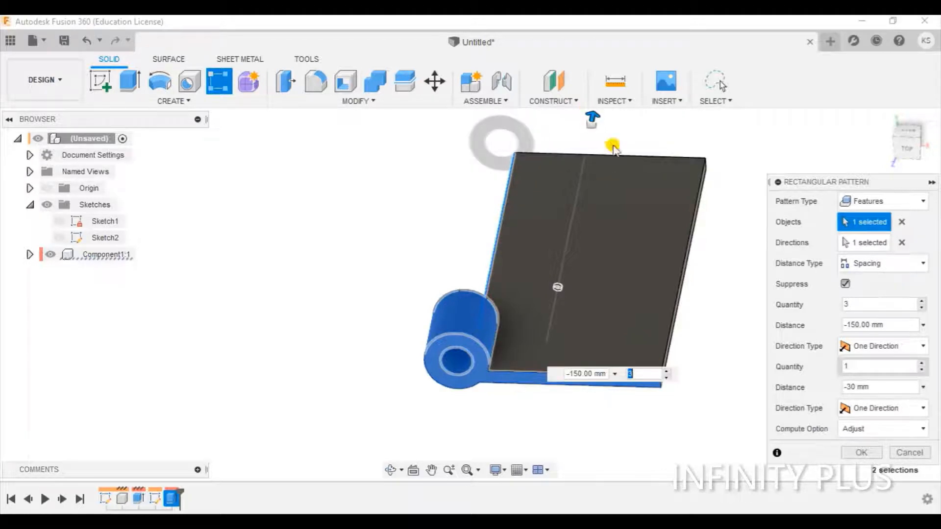
Try spacing the knuckle copies along the plate's edge at -30 mm and at -40 mm.
{"action": "left_click", "coordinate": [860, 328]}
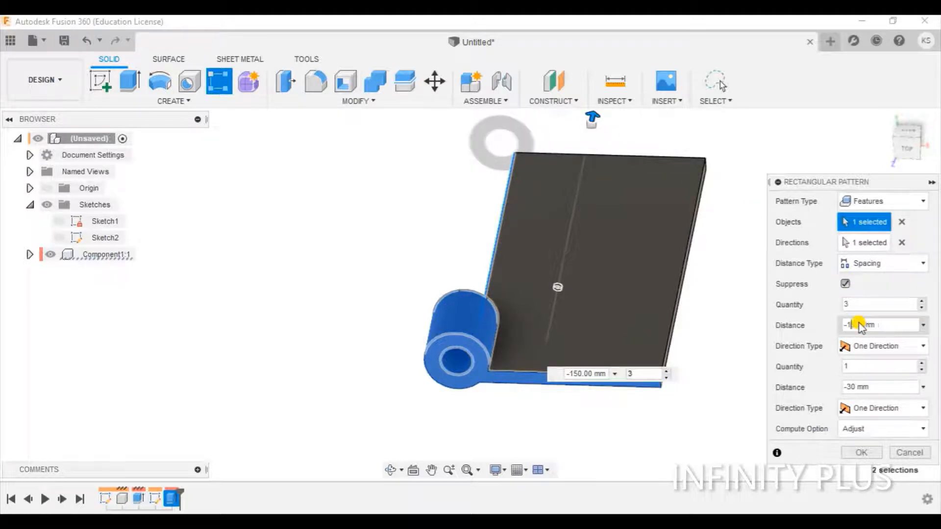
{"action": "key", "text": "BackSpace"}
{"action": "type", "text": "30"}
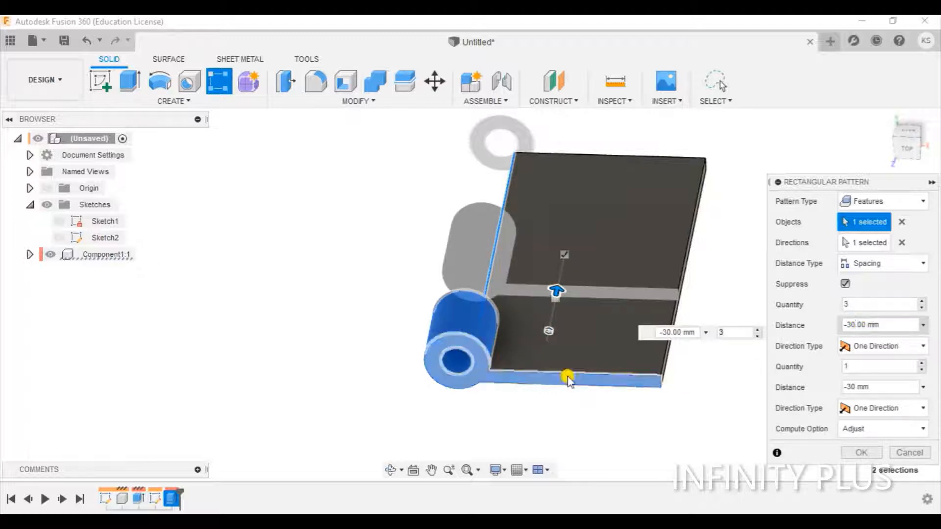
{"action": "mouse_move", "coordinate": [556, 289]}
{"action": "left_mouse_down"}
{"action": "mouse_move", "coordinate": [555, 272]}
{"action": "mouse_move", "coordinate": [569, 266]}
{"action": "mouse_move", "coordinate": [552, 273]}
{"action": "left_mouse_up"}
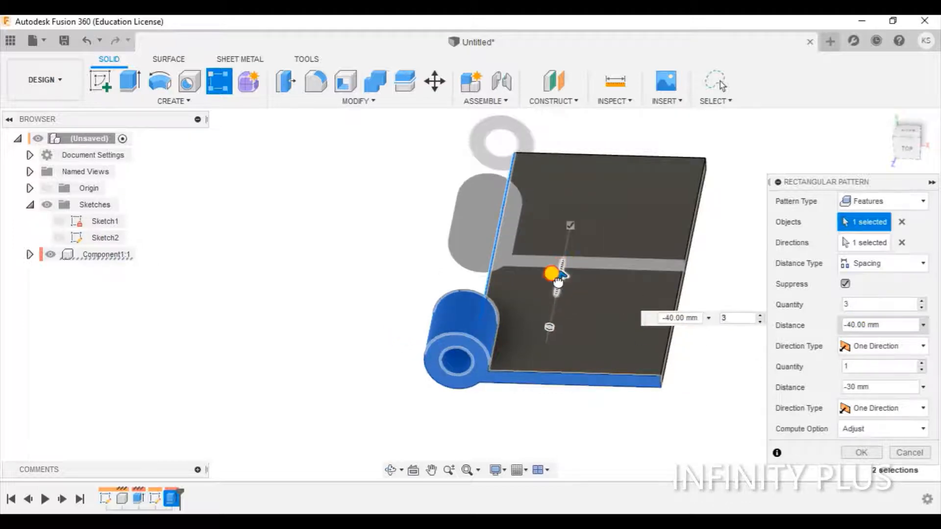
Set the knuckle pattern's first distance to -60 mm, keeping a quantity of 3.
{"action": "left_click", "coordinate": [853, 309]}
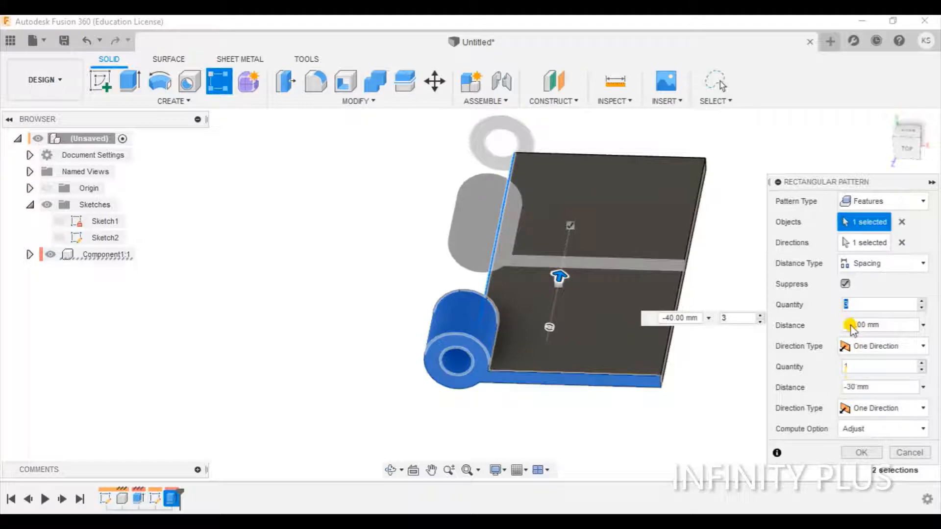
{"action": "left_click", "coordinate": [855, 327]}
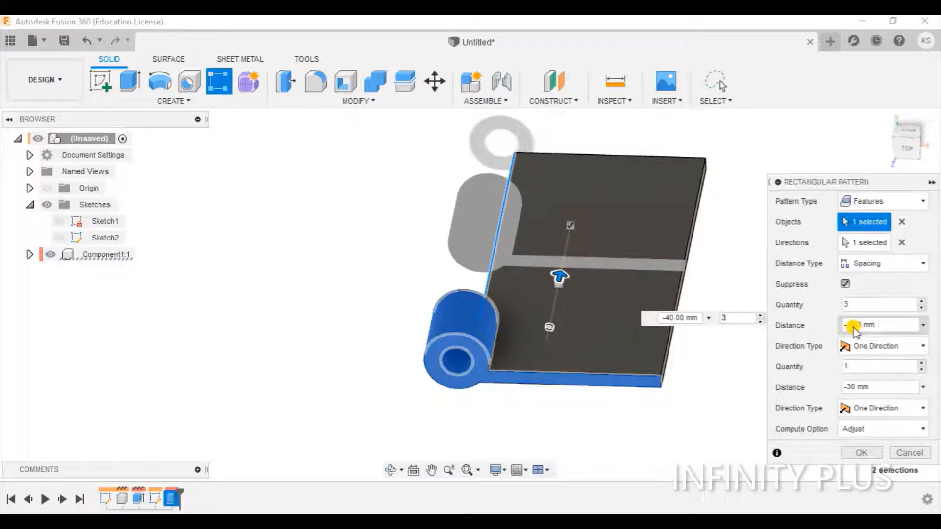
{"action": "key", "text": "BackSpace"}
{"action": "key", "text": "BackSpace"}
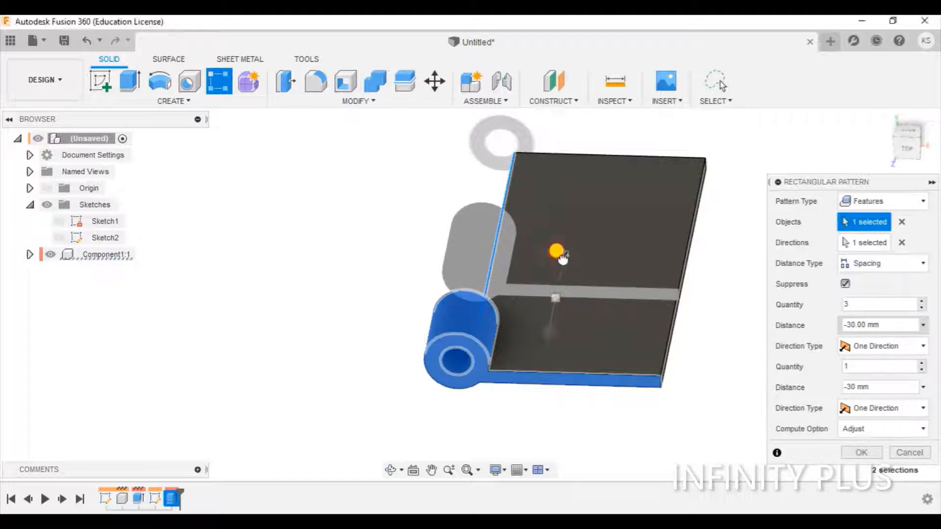
{"action": "left_click_drag", "start_coordinate": [560, 278], "coordinate": [565, 240]}
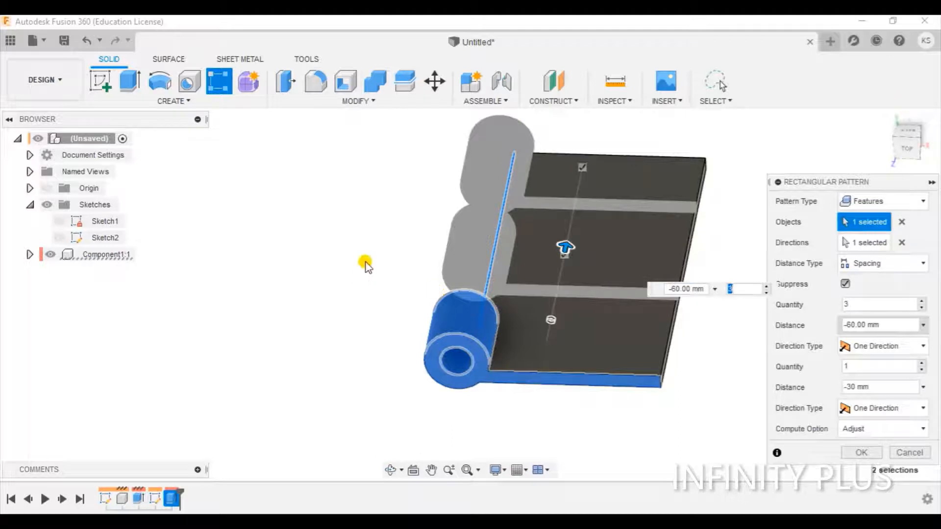
Complete the rectangular pattern of three knuckles spaced -60 mm along the plate's edge.
{"action": "left_click", "coordinate": [861, 453]}
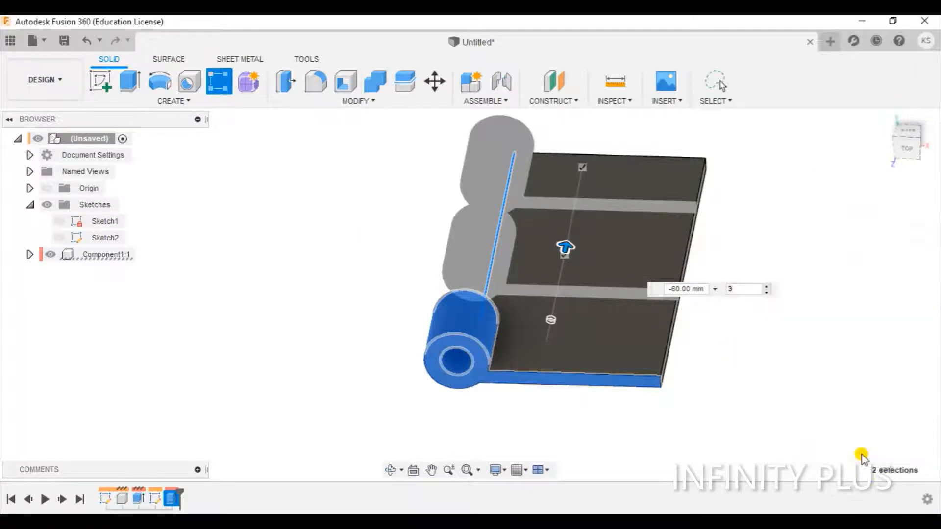
{"action": "middle_click_drag", "start_coordinate": [422, 362], "coordinate": [399, 294], "text": "shift"}
{"action": "key", "text": "Escape"}
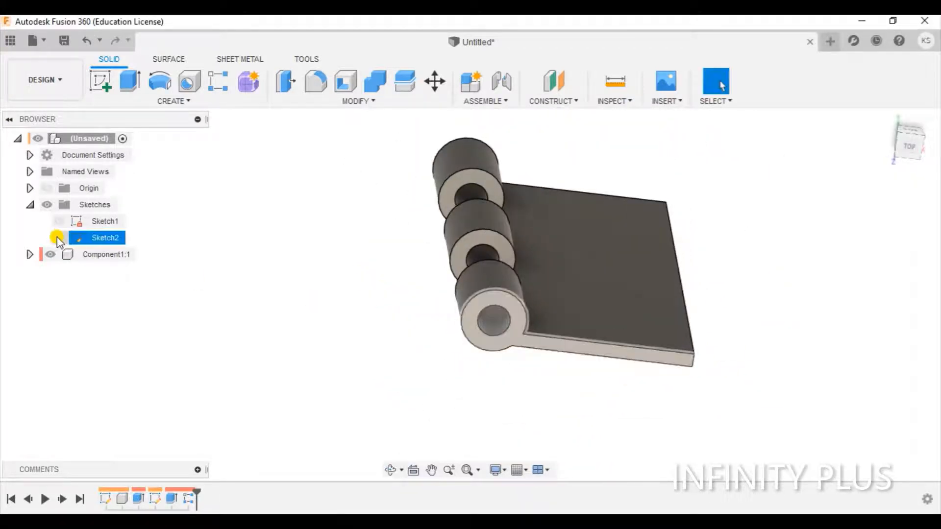
Hide Component1 and leave only the plate rectangle of Sketch1 displayed, with Sketch2 hidden.
{"action": "left_click", "coordinate": [57, 238]}
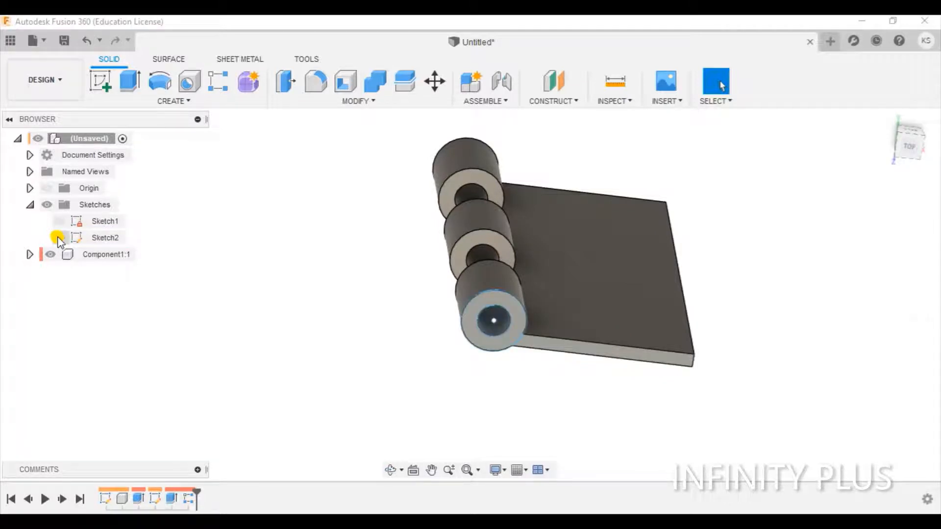
{"action": "left_click", "coordinate": [50, 255]}
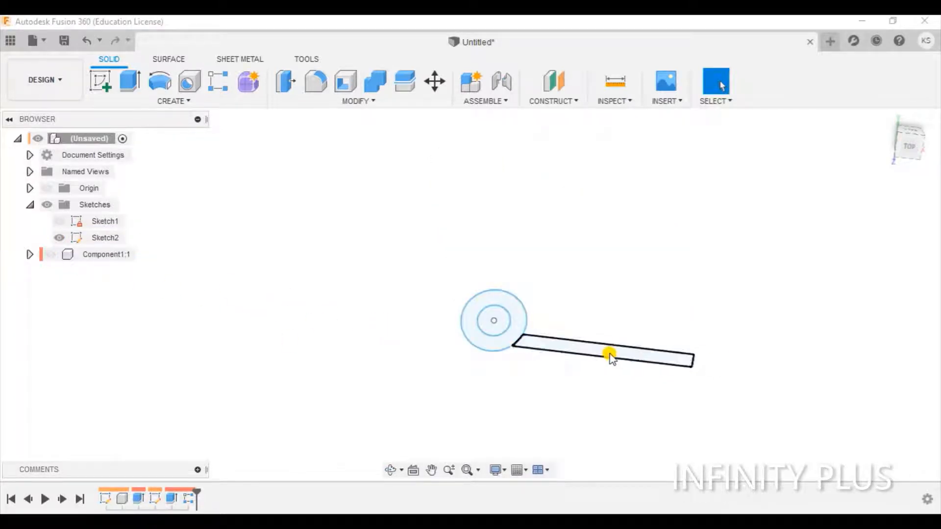
{"action": "left_click", "coordinate": [59, 221]}
{"action": "left_click", "coordinate": [60, 237]}
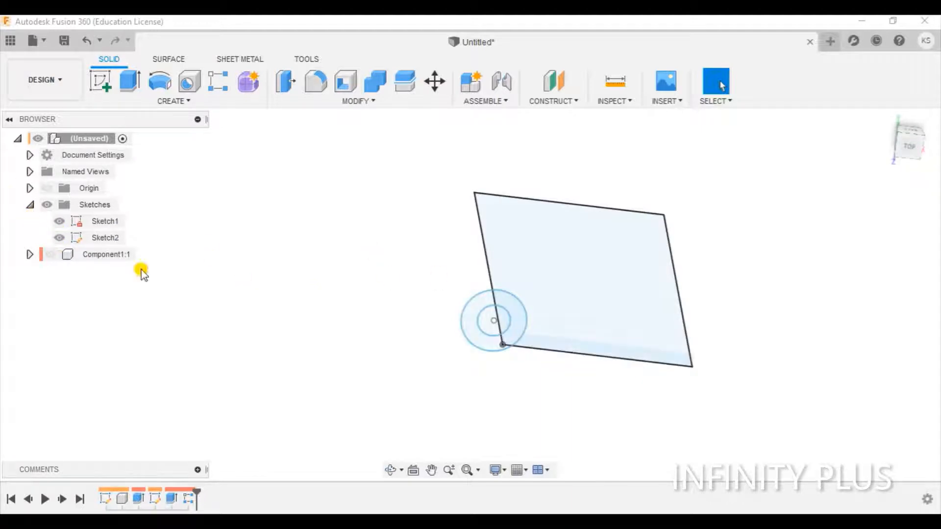
{"action": "left_click", "coordinate": [66, 240]}
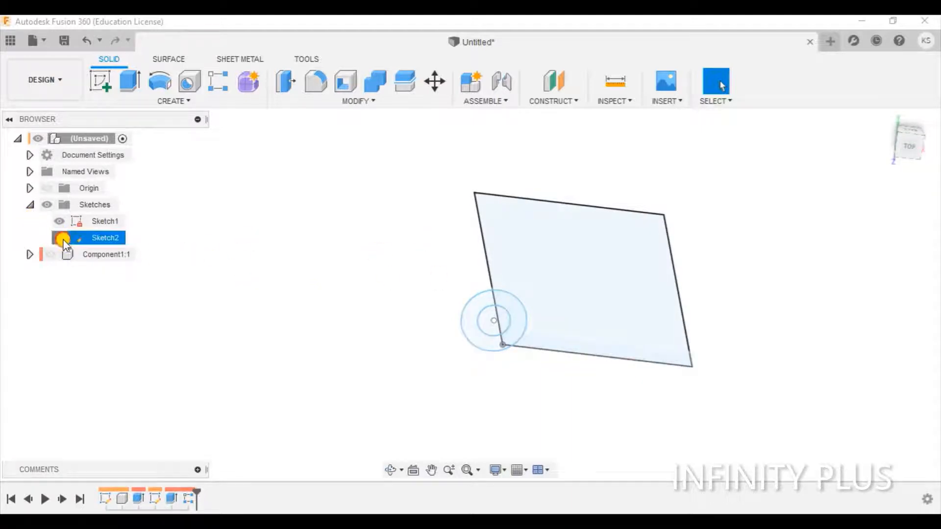
{"action": "left_click", "coordinate": [63, 238]}
Extrude the Sketch1 rectangle 5 mm as a new body for the second hinge leaf.
{"action": "left_click", "coordinate": [596, 282]}
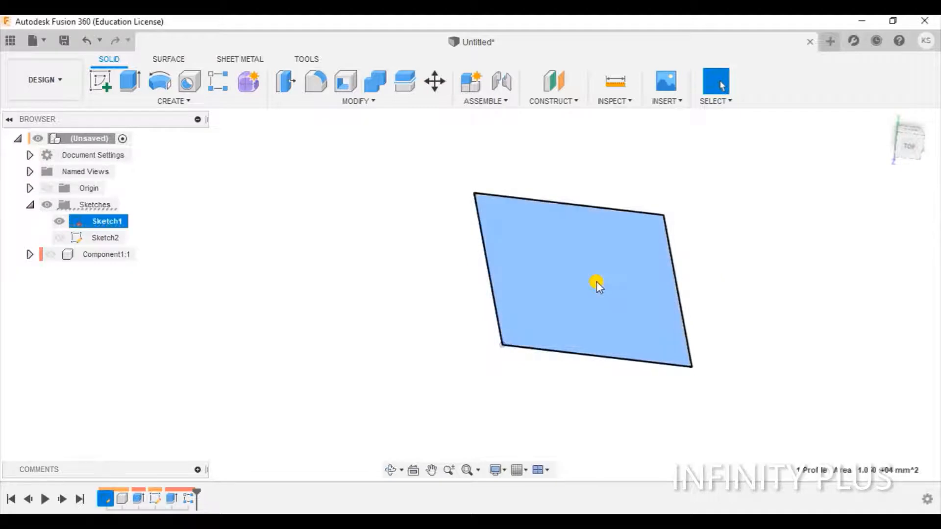
{"action": "left_click", "coordinate": [129, 82]}
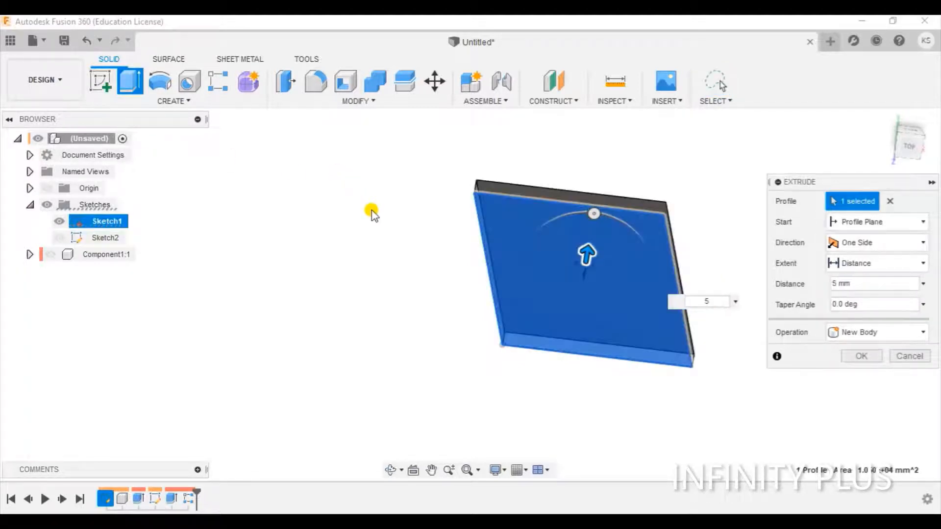
{"action": "left_click", "coordinate": [871, 363]}
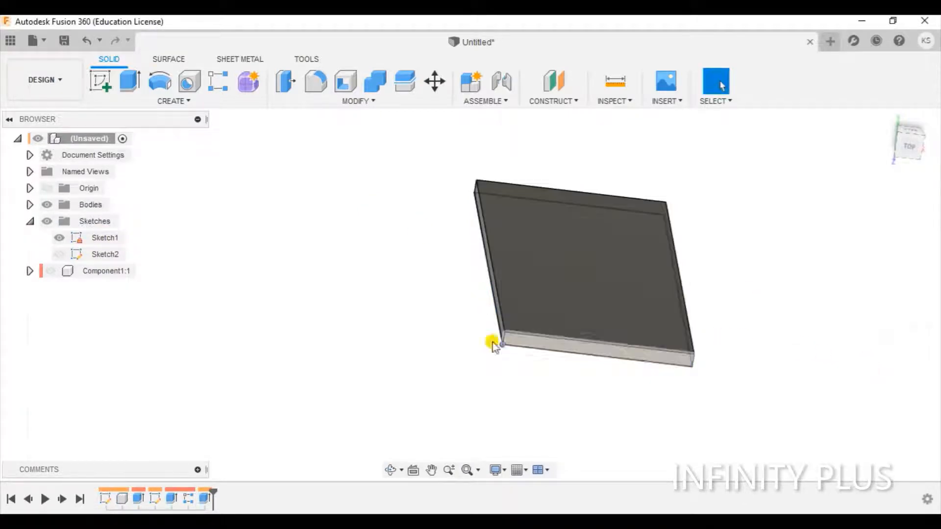
Show Sketch2 and set up an extrusion of its ring profile starting from an offset plane at -30 mm.
{"action": "left_click", "coordinate": [59, 256]}
{"action": "mouse_move", "coordinate": [401, 275]}
{"action": "middle_mouse_down", "text": "shift"}
{"action": "mouse_move", "coordinate": [388, 248]}
{"action": "mouse_move", "coordinate": [408, 248]}
{"action": "mouse_move", "coordinate": [400, 256]}
{"action": "middle_mouse_up", "text": "shift"}
{"action": "key", "text": "Escape"}
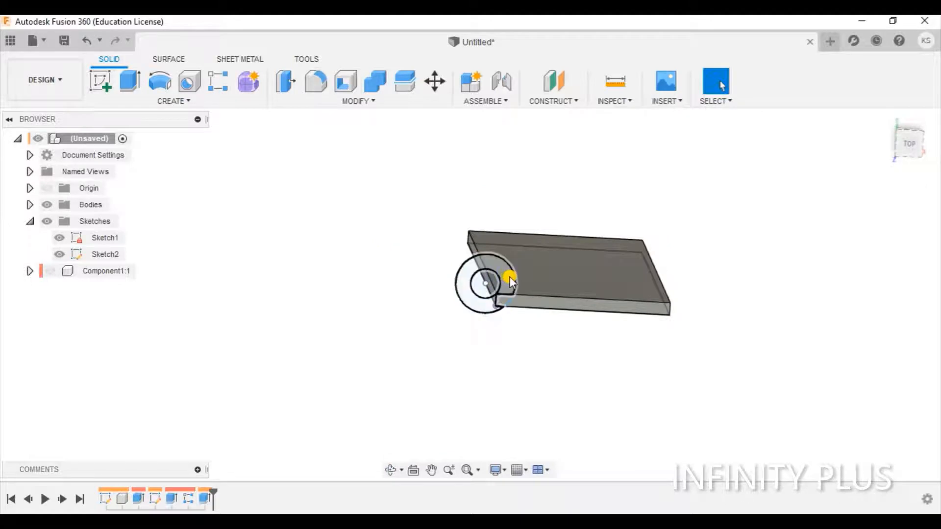
{"action": "left_click", "coordinate": [510, 276]}
{"action": "scroll", "coordinate": [551, 241], "scroll_direction": "up", "scroll_amount": 2}
{"action": "scroll", "coordinate": [551, 241], "scroll_direction": "up", "scroll_amount": 2}
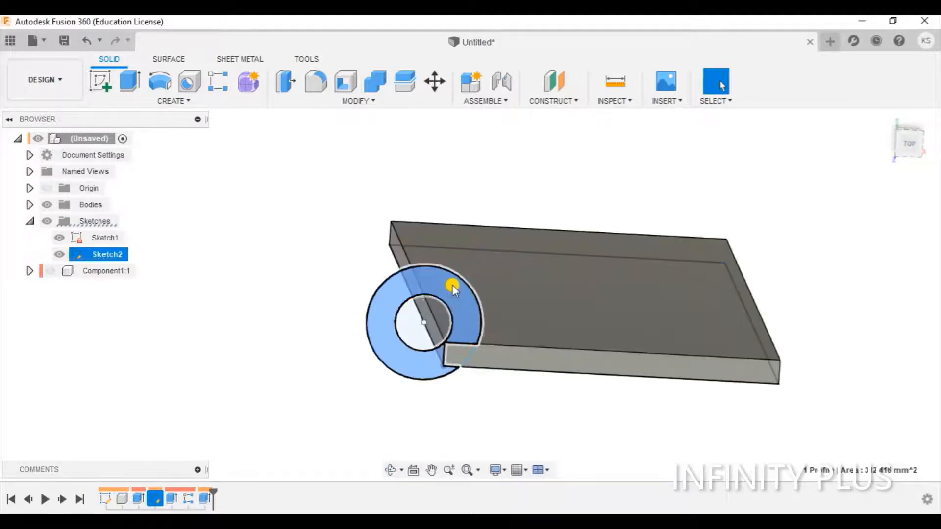
{"action": "left_click", "coordinate": [131, 79]}
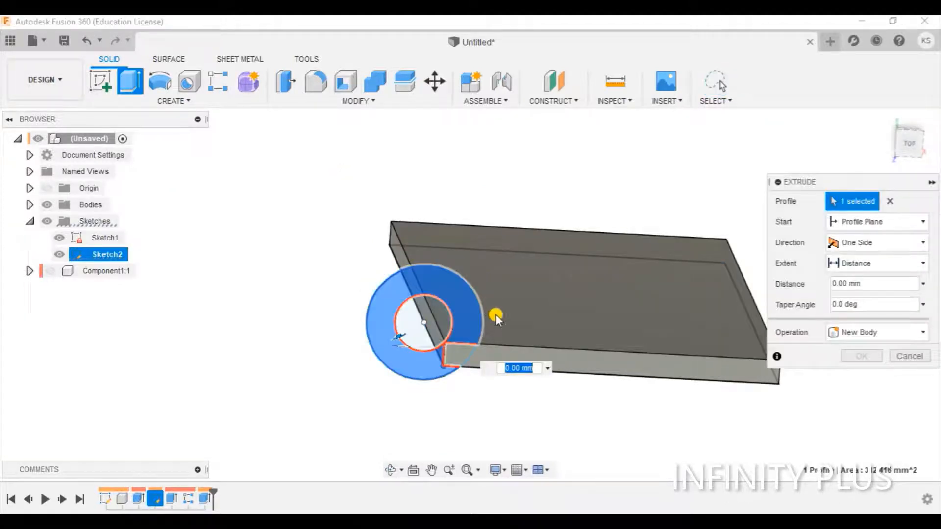
{"action": "left_click", "coordinate": [894, 222]}
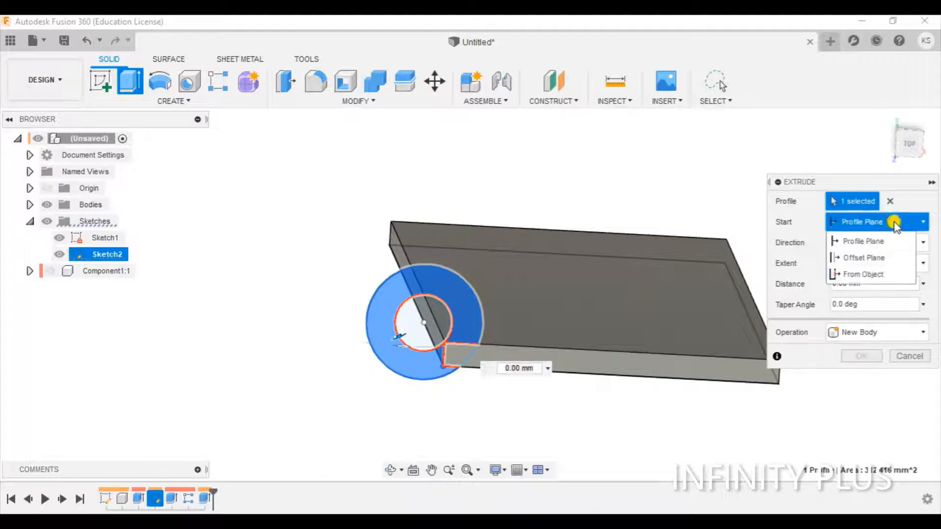
{"action": "left_click", "coordinate": [877, 259]}
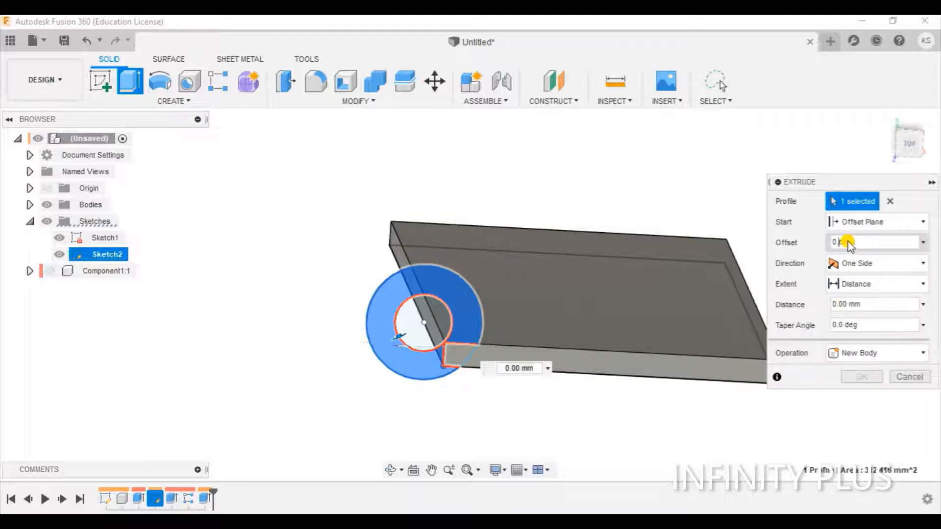
{"action": "key", "text": "BackSpace"}
{"action": "key", "text": "BackSpace"}
{"action": "type", "text": "-30"}
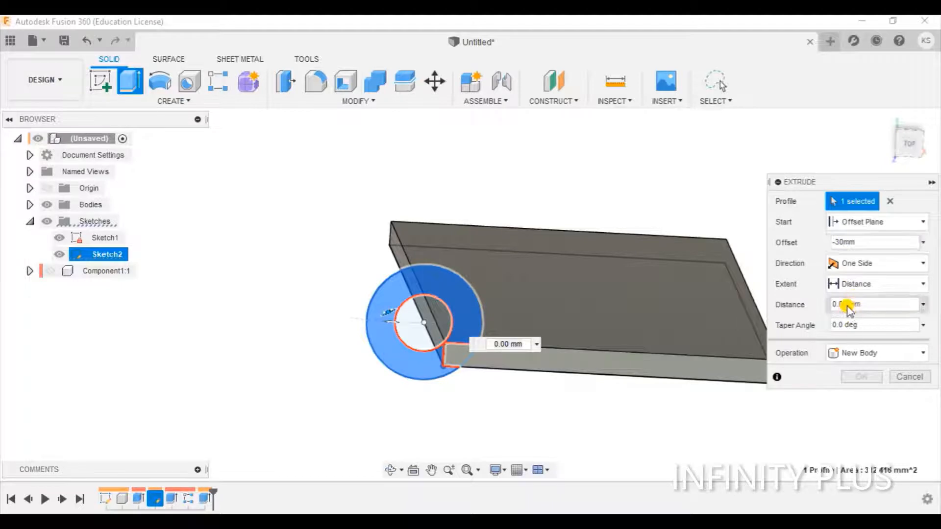
Extrude the ring -30 mm from the offset plane, joining it to the second plate as its first knuckle.
{"action": "left_click_drag", "start_coordinate": [839, 305], "coordinate": [824, 307]}
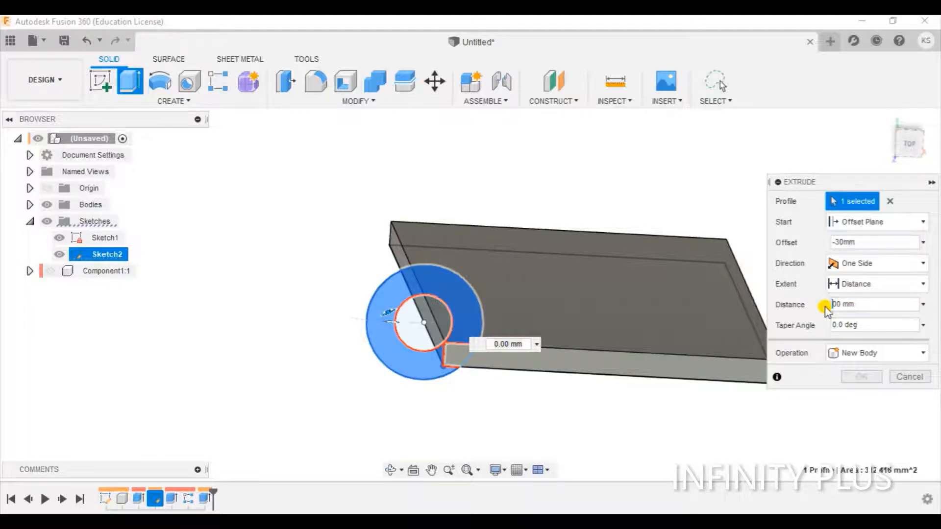
{"action": "type", "text": "-30."}
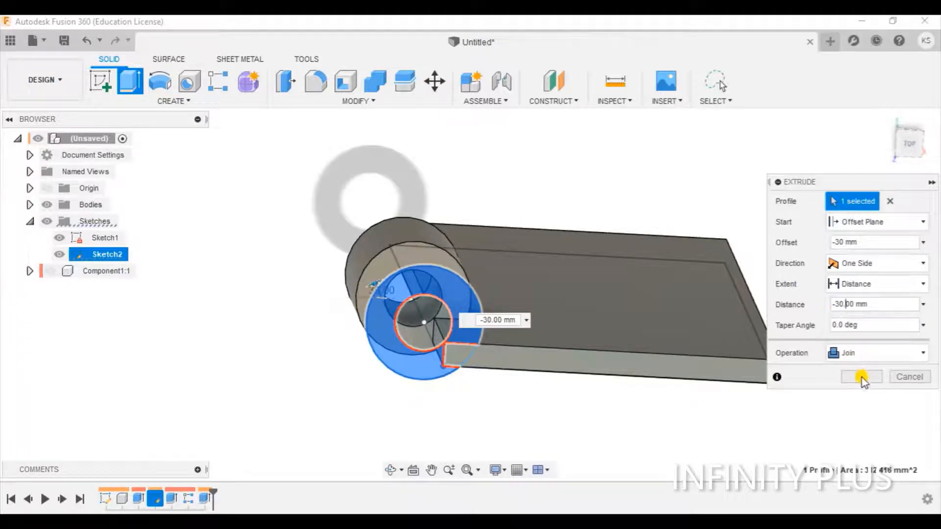
{"action": "left_click", "coordinate": [861, 377]}
Start another extrusion of Sketch2's ring profile with Offset Plane as its start.
{"action": "middle_click_drag", "start_coordinate": [395, 256], "coordinate": [508, 292], "text": "shift"}
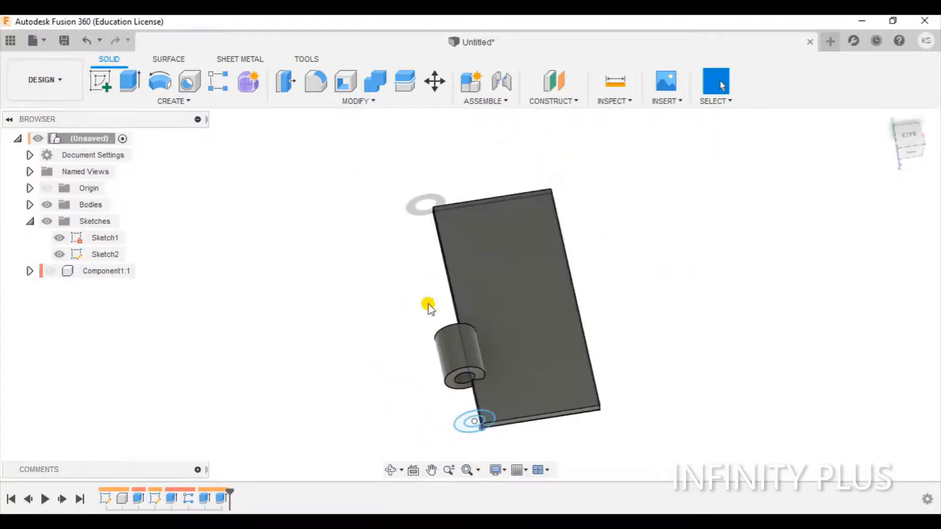
{"action": "scroll", "coordinate": [479, 363], "scroll_direction": "up", "scroll_amount": 5}
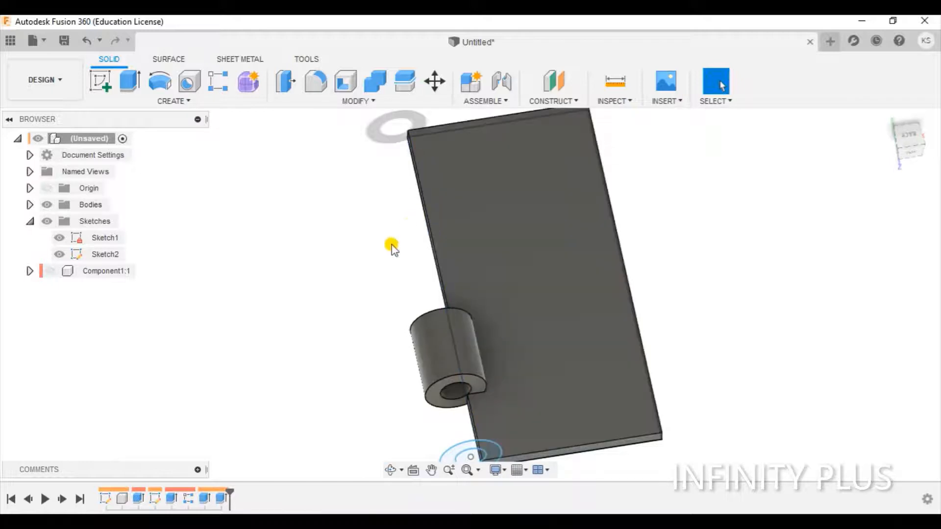
{"action": "middle_click_drag", "start_coordinate": [474, 336], "coordinate": [493, 327], "text": "shift"}
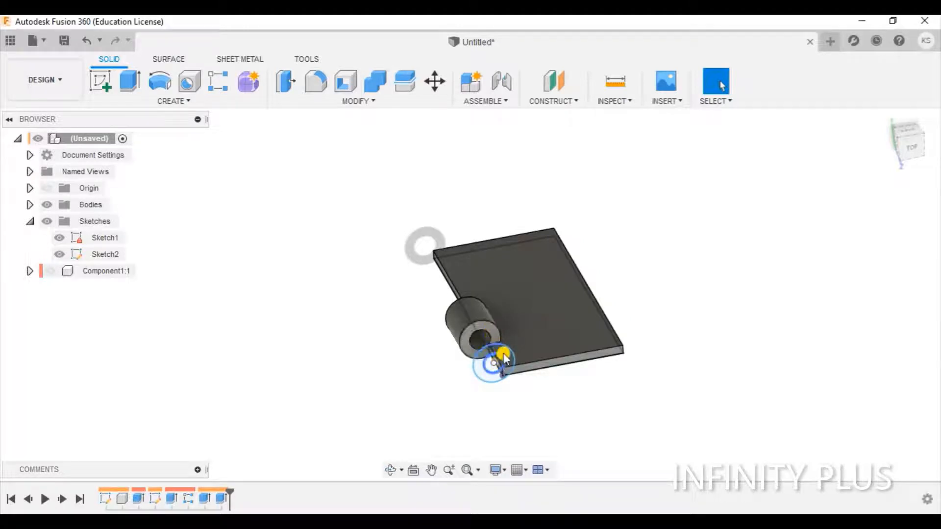
{"action": "scroll", "coordinate": [513, 346], "scroll_direction": "up", "scroll_amount": 2}
{"action": "left_click", "coordinate": [482, 358]}
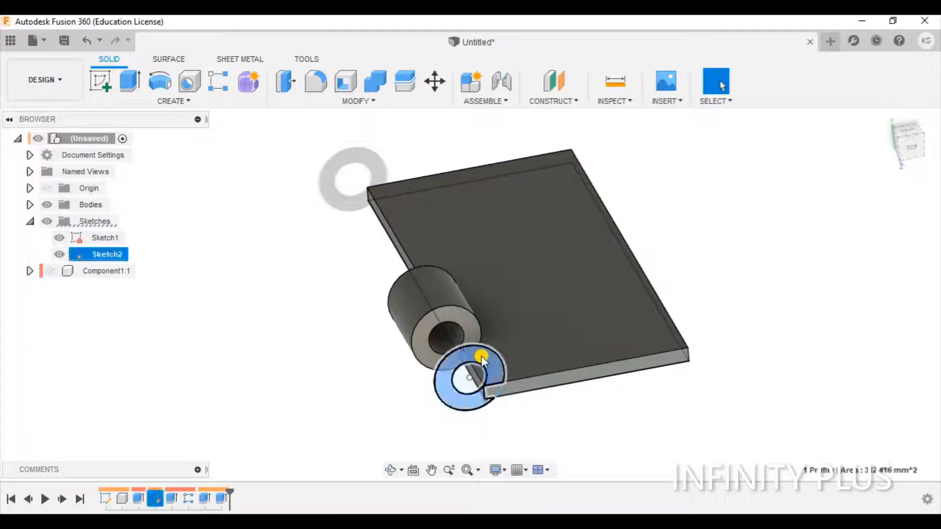
{"action": "left_click", "coordinate": [130, 80]}
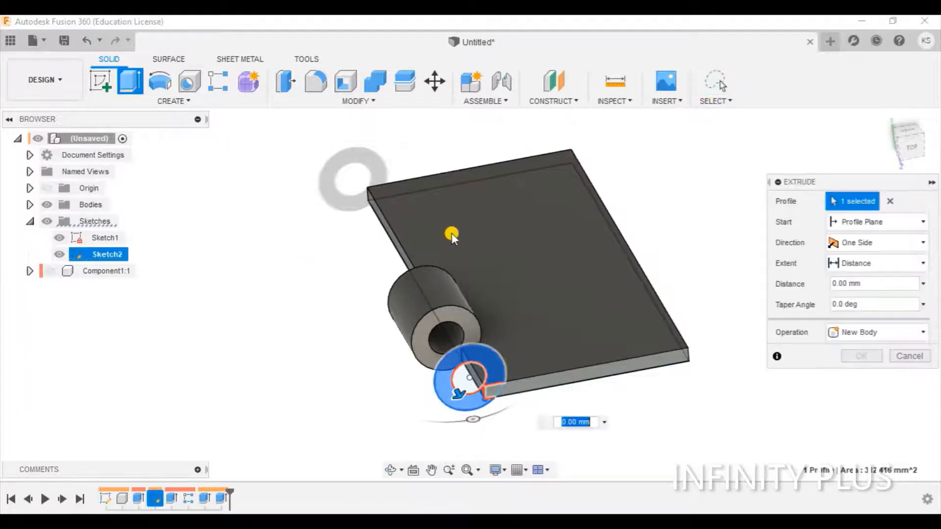
{"action": "left_click", "coordinate": [859, 243]}
{"action": "left_click", "coordinate": [856, 223]}
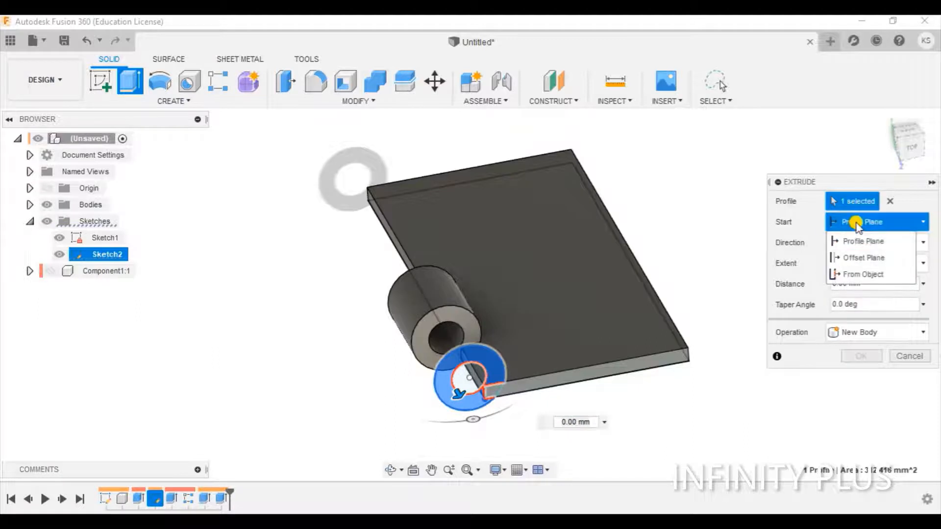
{"action": "left_click", "coordinate": [859, 254]}
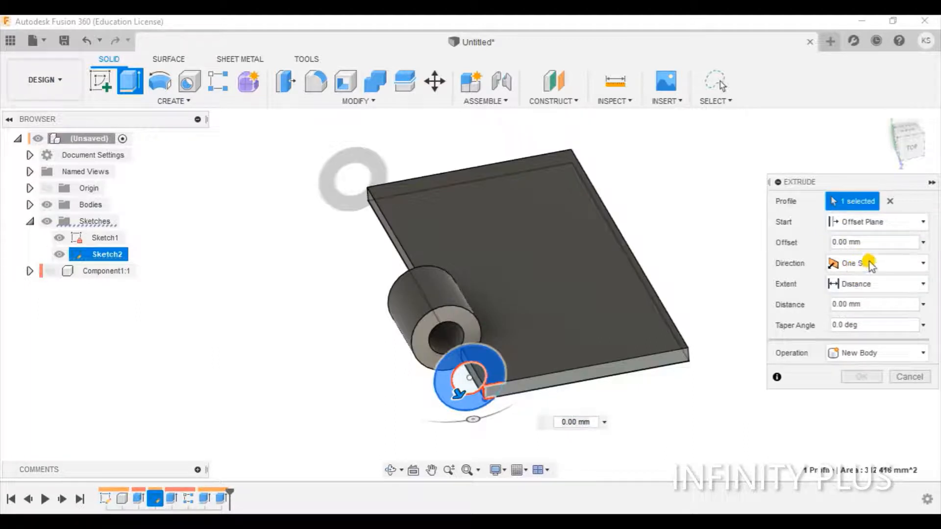
Set the ring extrusion's start offset to -60 mm and its distance to -30 mm.
{"action": "double_click", "coordinate": [846, 243]}
{"action": "type", "text": "60"}
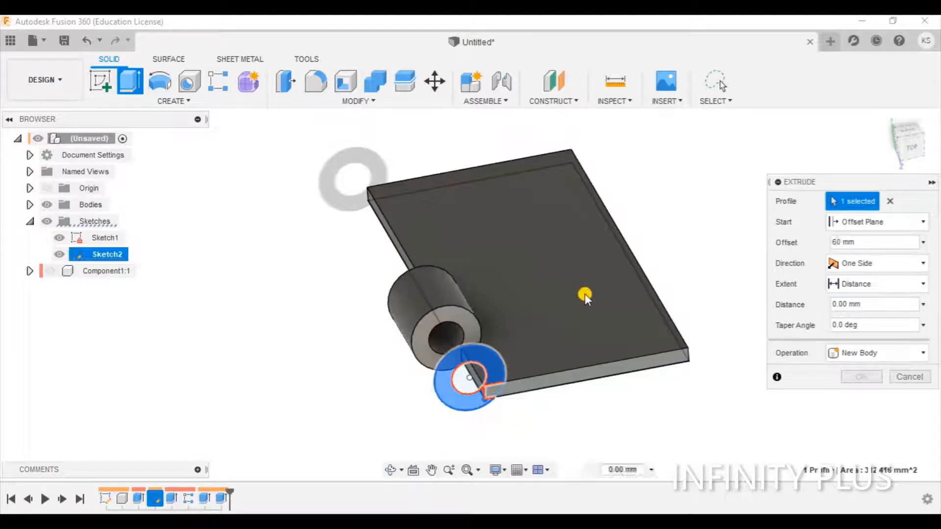
{"action": "type", "text": "-"}
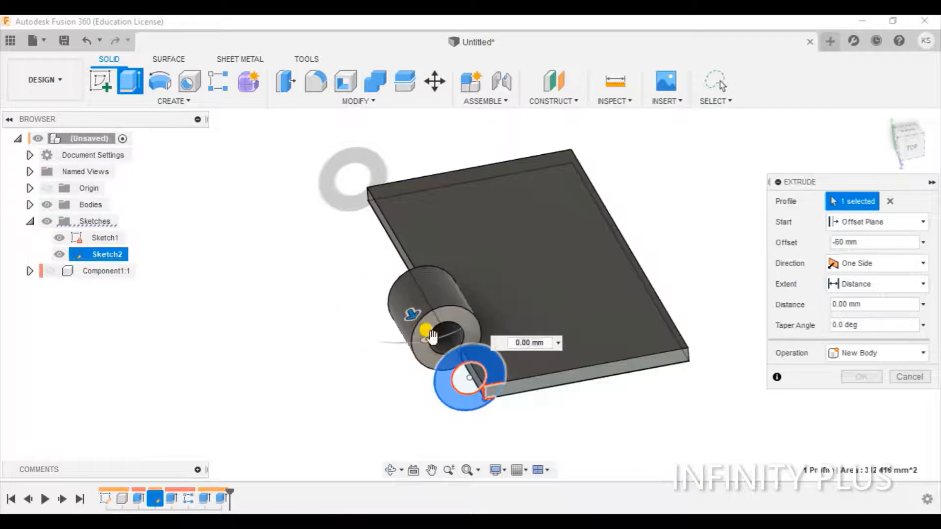
{"action": "left_click", "coordinate": [847, 305]}
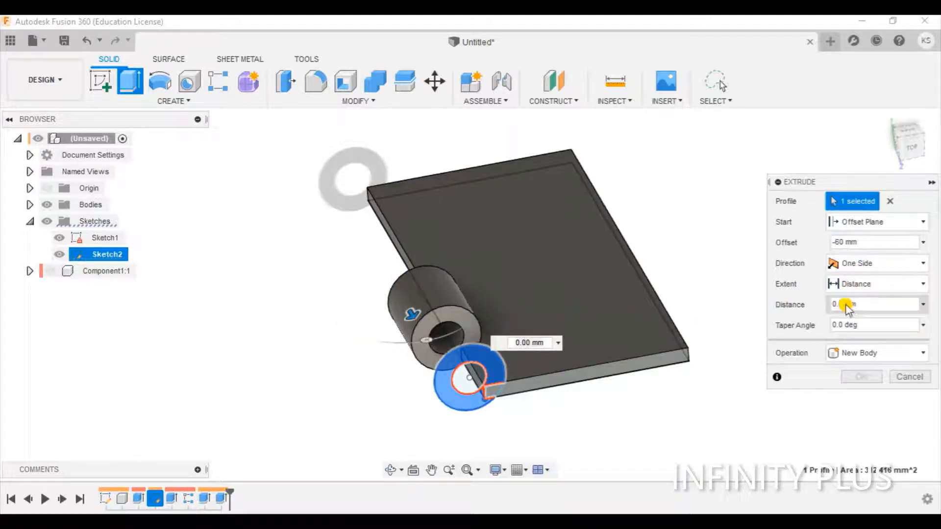
{"action": "type", "text": "-30"}
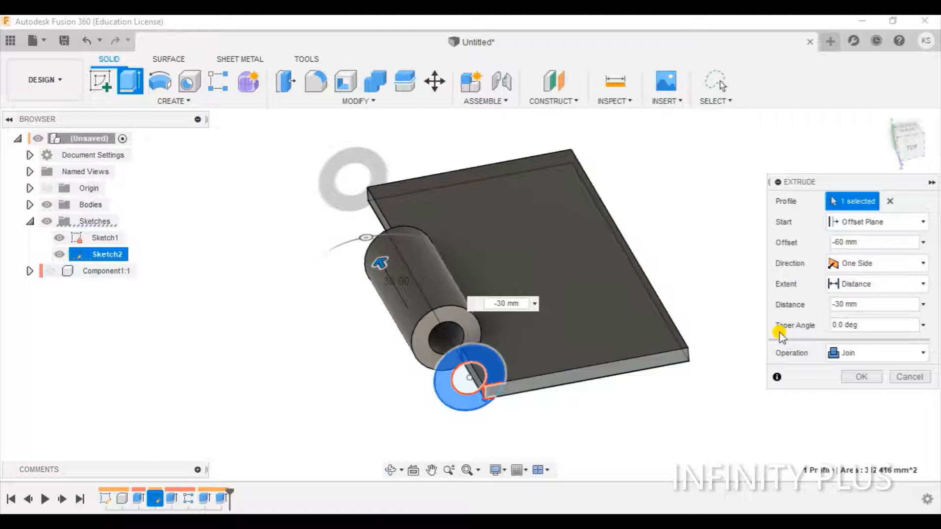
Change the start offset to -90 mm and join the second knuckle to the plate.
{"action": "left_click", "coordinate": [839, 245]}
{"action": "key", "text": "BackSpace"}
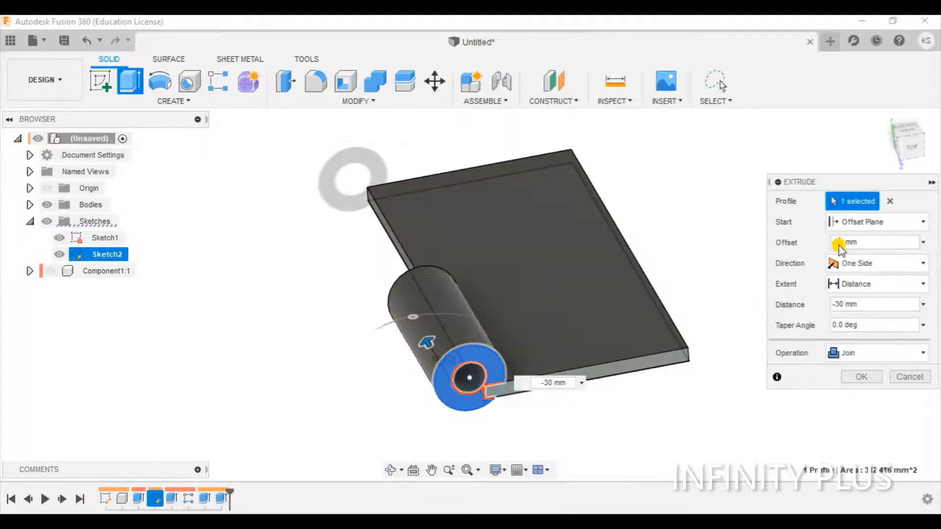
{"action": "type", "text": "90"}
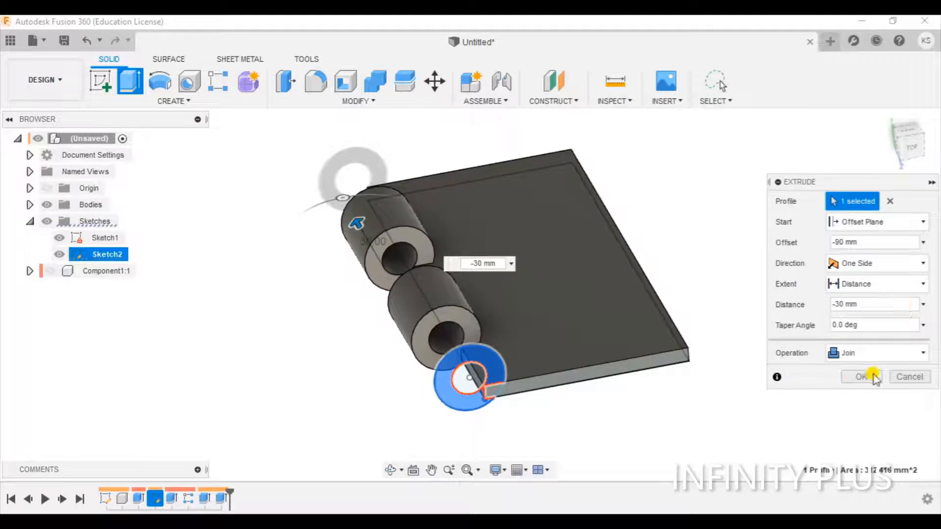
{"action": "left_click", "coordinate": [874, 377]}
Hide Sketch1 and Sketch2 and show Component1 together with the new hinge leaf.
{"action": "middle_click_drag", "start_coordinate": [683, 340], "coordinate": [703, 338], "text": "shift"}
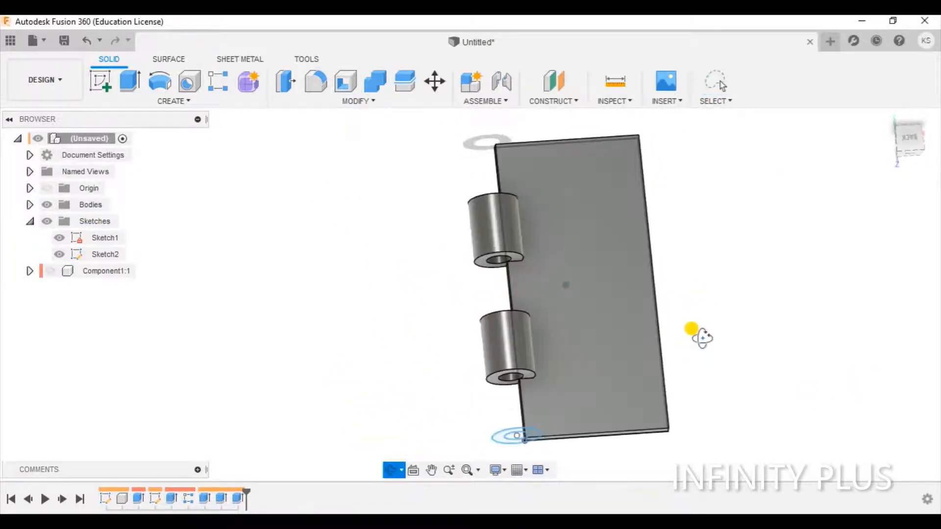
{"action": "key", "text": "Escape"}
{"action": "left_click", "coordinate": [60, 254]}
{"action": "left_click", "coordinate": [59, 238]}
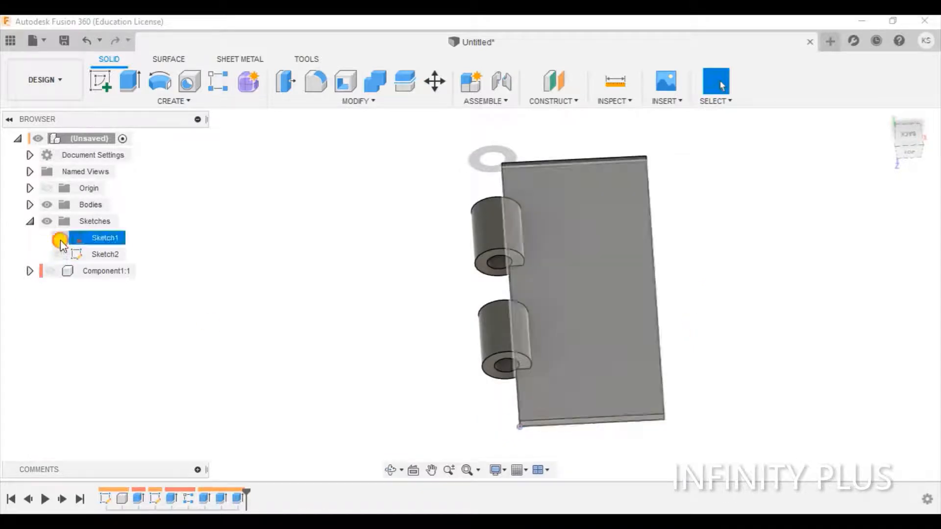
{"action": "middle_click_drag", "start_coordinate": [363, 346], "coordinate": [331, 252], "text": "shift"}
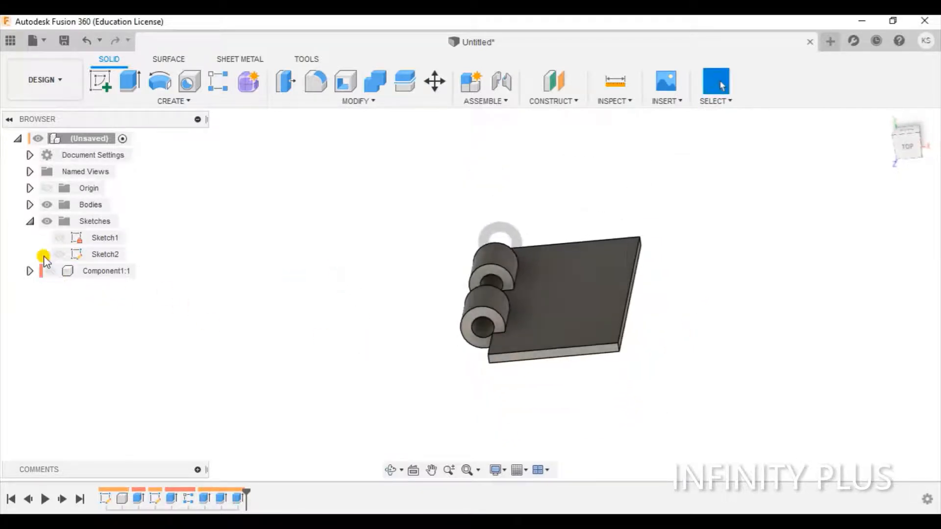
{"action": "left_click", "coordinate": [51, 270]}
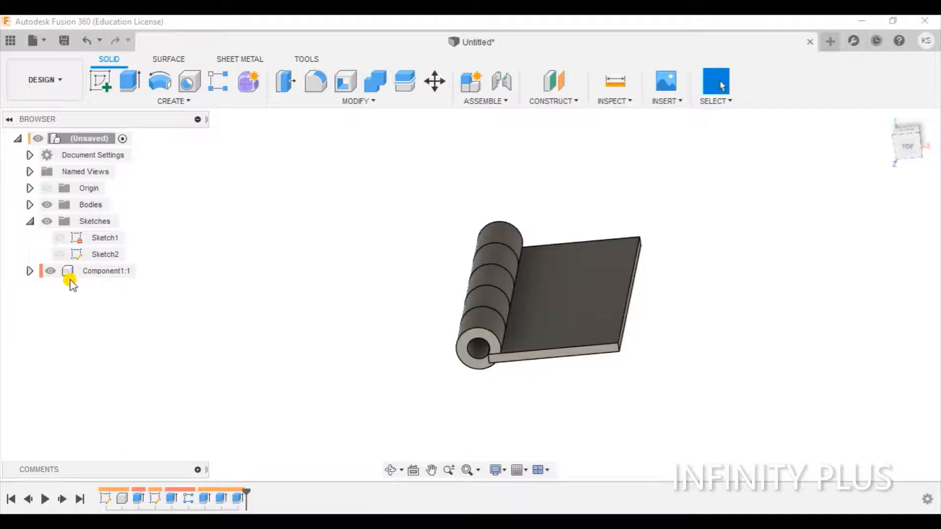
Expand the Bodies folder in the browser with the bodies and Component1 left displayed.
{"action": "left_click", "coordinate": [57, 271]}
{"action": "left_click", "coordinate": [48, 204]}
{"action": "left_click", "coordinate": [31, 205]}
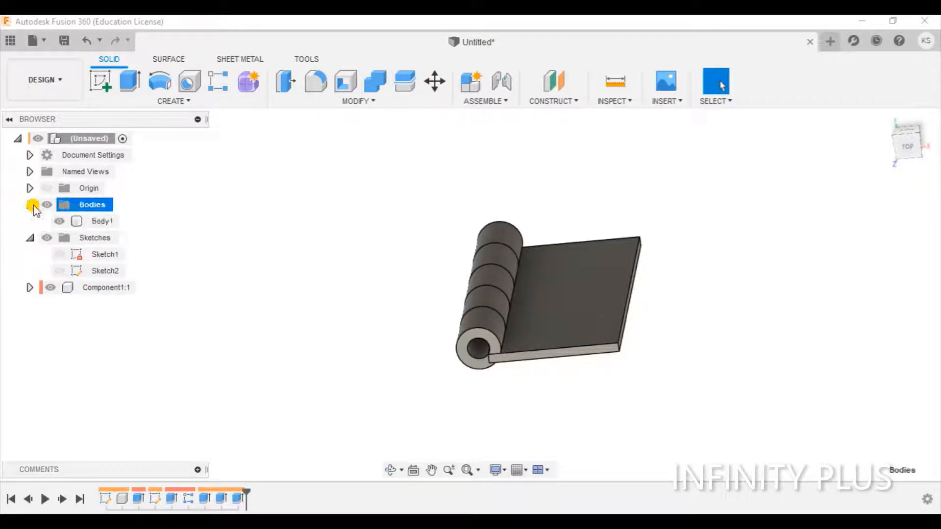
Create a component from Body1 and hide the new Component2, leaving only the three-knuckle leaf displayed.
{"action": "left_click", "coordinate": [92, 220]}
{"action": "right_click", "coordinate": [93, 220]}
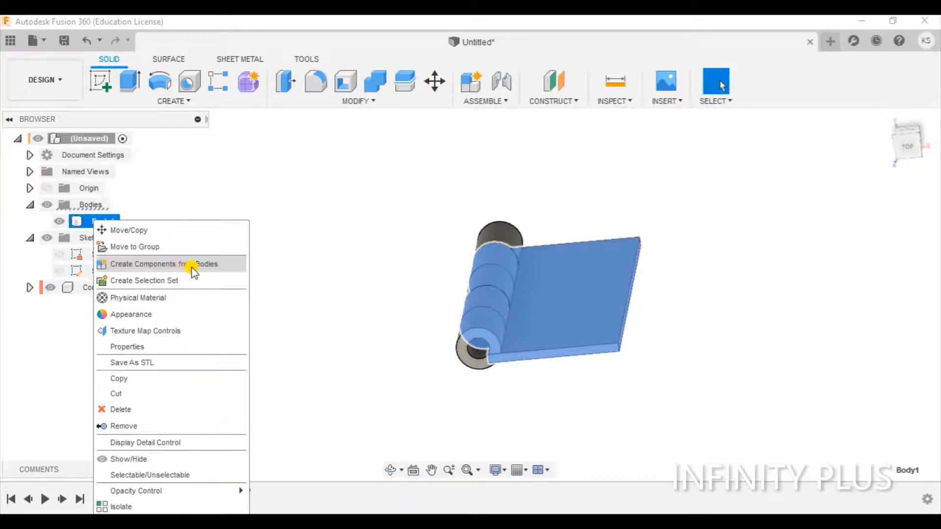
{"action": "left_click", "coordinate": [194, 273]}
{"action": "mouse_move", "coordinate": [294, 355]}
{"action": "middle_mouse_down", "text": "shift"}
{"action": "mouse_move", "coordinate": [319, 338]}
{"action": "mouse_move", "coordinate": [285, 345]}
{"action": "mouse_move", "coordinate": [295, 362]}
{"action": "middle_mouse_up", "text": "shift"}
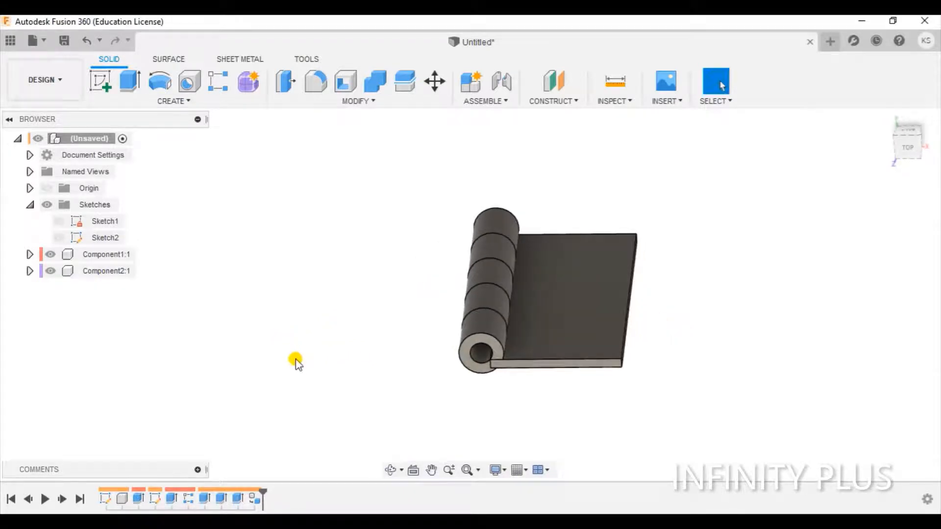
{"action": "left_click", "coordinate": [50, 271]}
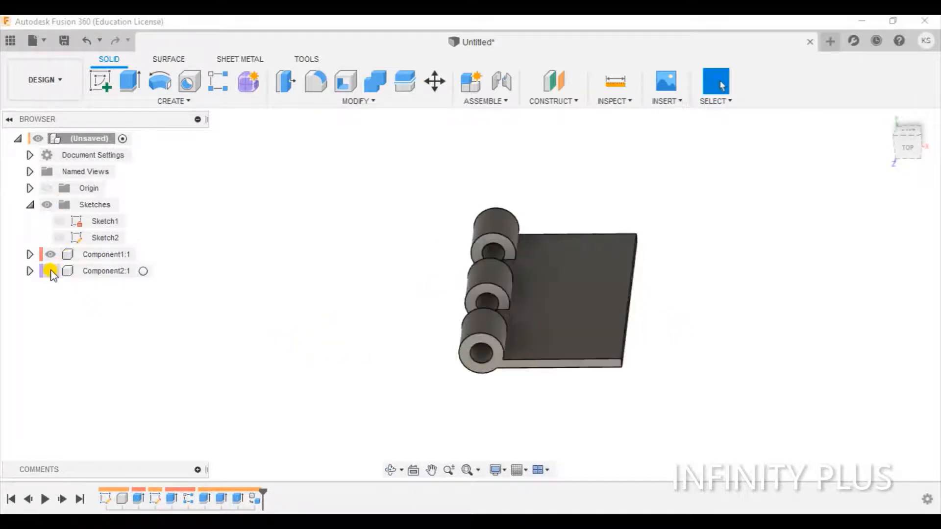
{"action": "scroll", "coordinate": [395, 294], "scroll_direction": "up", "scroll_amount": 5}
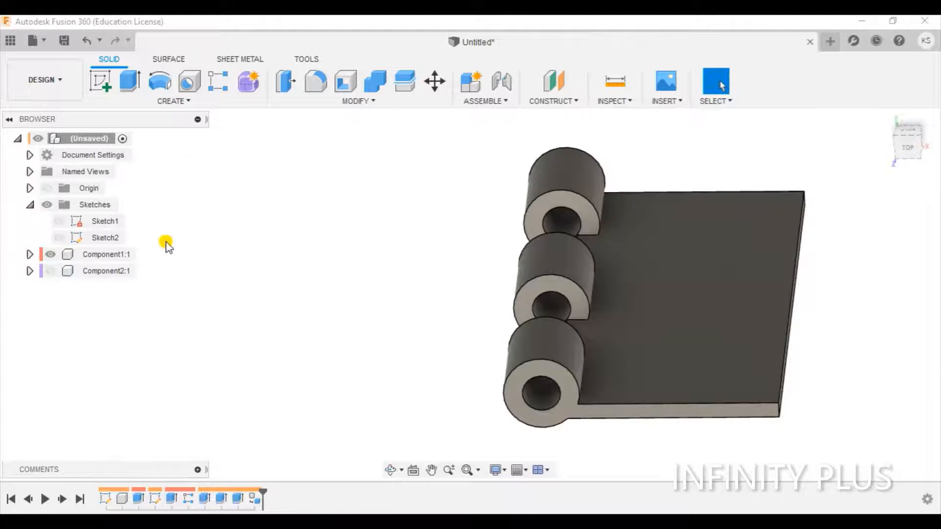
Start a sketch on the end face of Component1 that spans the front knuckle and the plate edge.
{"action": "middle_click_drag", "start_coordinate": [424, 309], "coordinate": [504, 283], "text": "shift"}
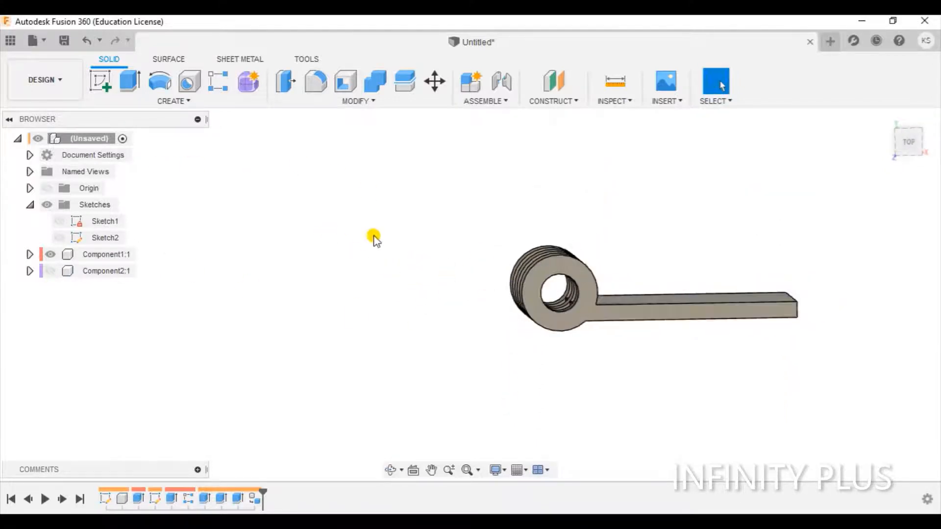
{"action": "left_click", "coordinate": [624, 314]}
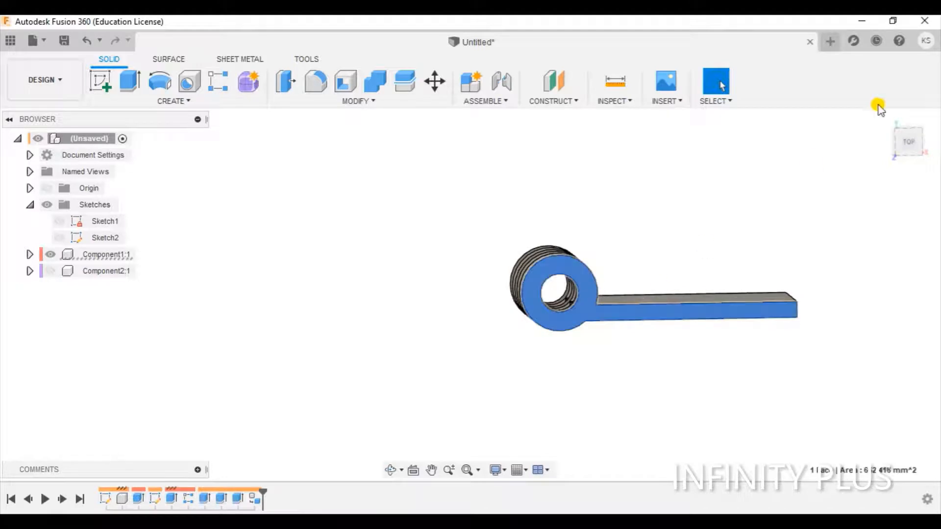
{"action": "left_click", "coordinate": [919, 137]}
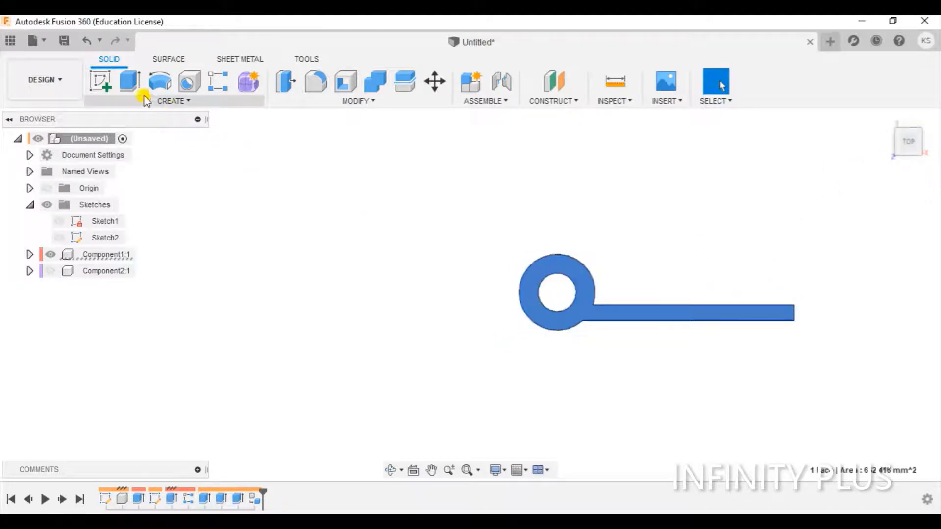
{"action": "left_click", "coordinate": [102, 82]}
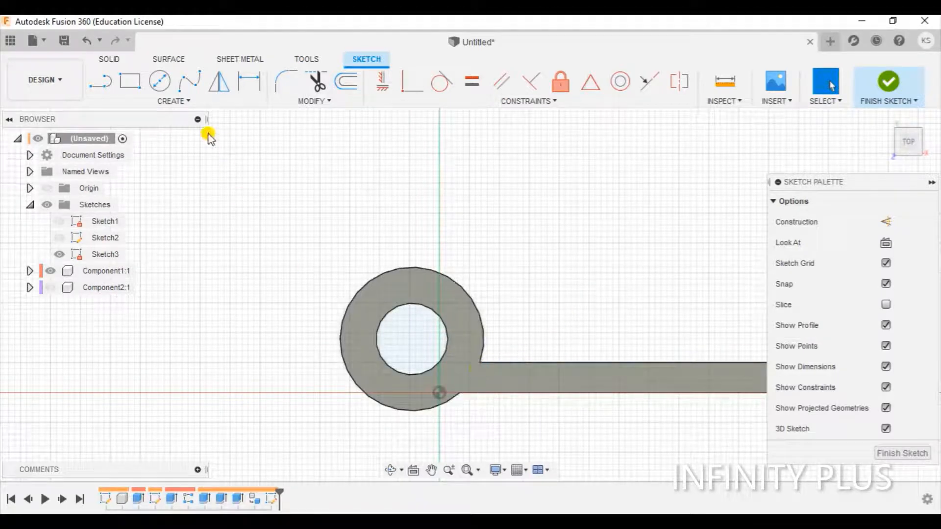
Draw a line down from the corner where the plate's upper edge meets the knuckle, then along the lower edge to the origin.
{"action": "left_click", "coordinate": [101, 82]}
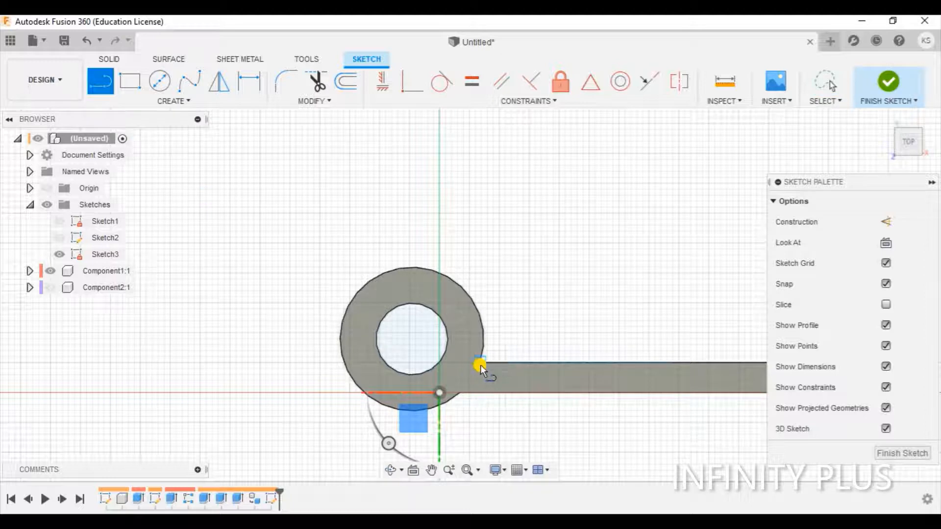
{"action": "left_click_drag", "start_coordinate": [480, 365], "coordinate": [482, 396]}
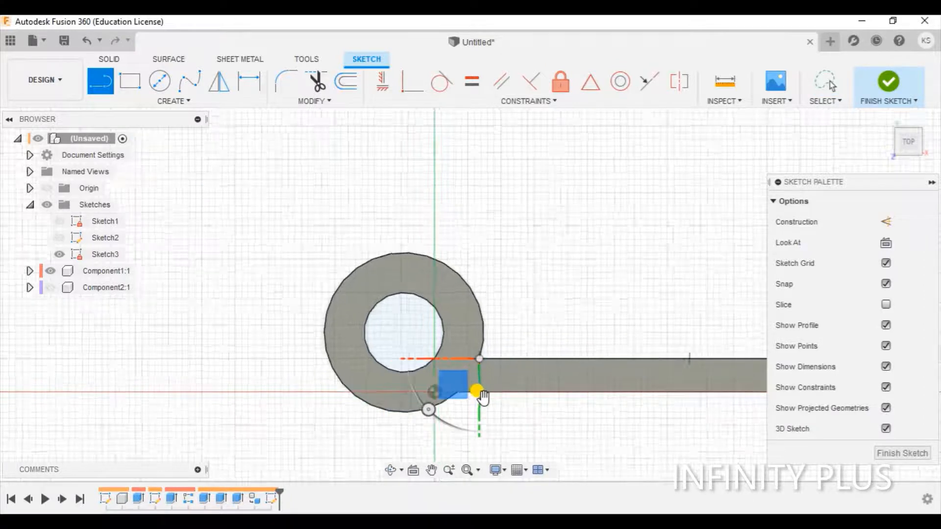
{"action": "scroll", "coordinate": [483, 397], "scroll_direction": "up", "scroll_amount": 3}
{"action": "scroll", "coordinate": [482, 396], "scroll_direction": "down", "scroll_amount": 1}
{"action": "middle_click_drag", "start_coordinate": [481, 396], "coordinate": [547, 305]}
{"action": "left_click", "coordinate": [542, 296]}
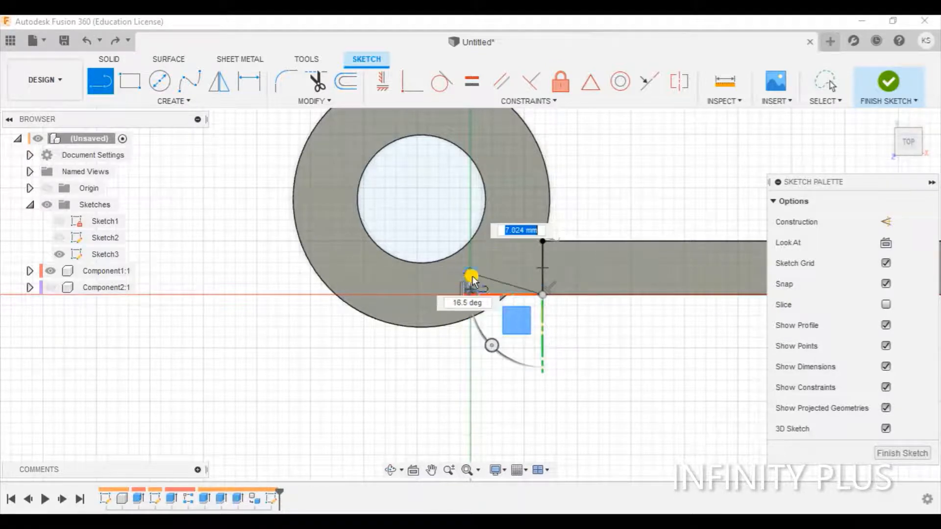
{"action": "left_click", "coordinate": [469, 294]}
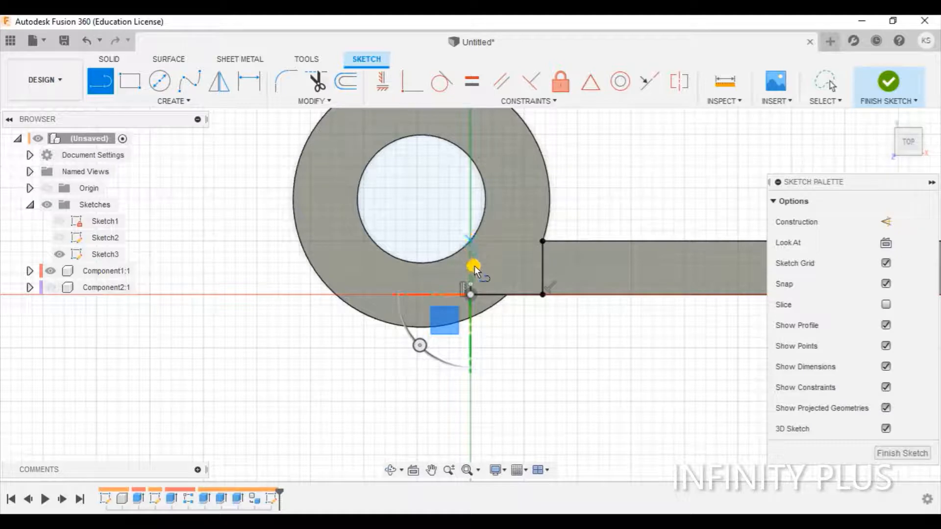
Close the rectangle with a 6.81 mm line along the plate's upper edge and a line down to the origin, then finish the sketch.
{"action": "left_click", "coordinate": [544, 244]}
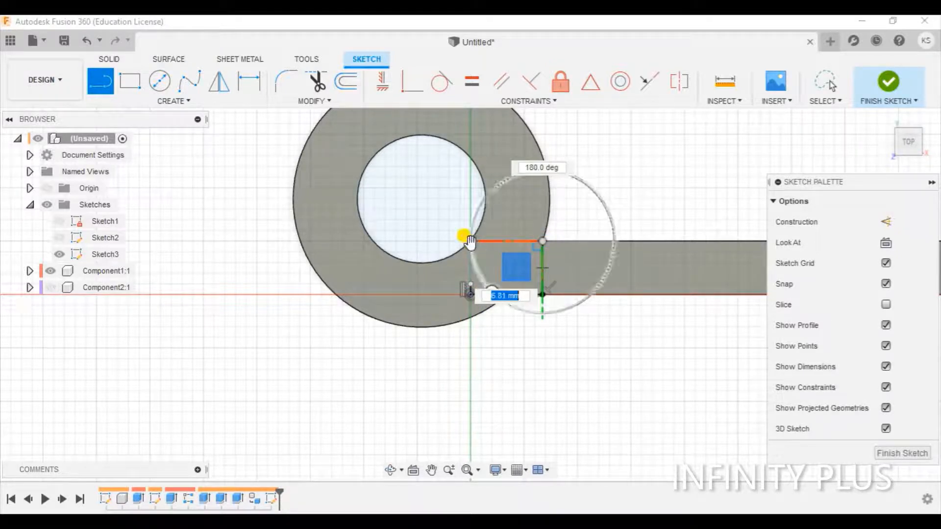
{"action": "left_click", "coordinate": [469, 241]}
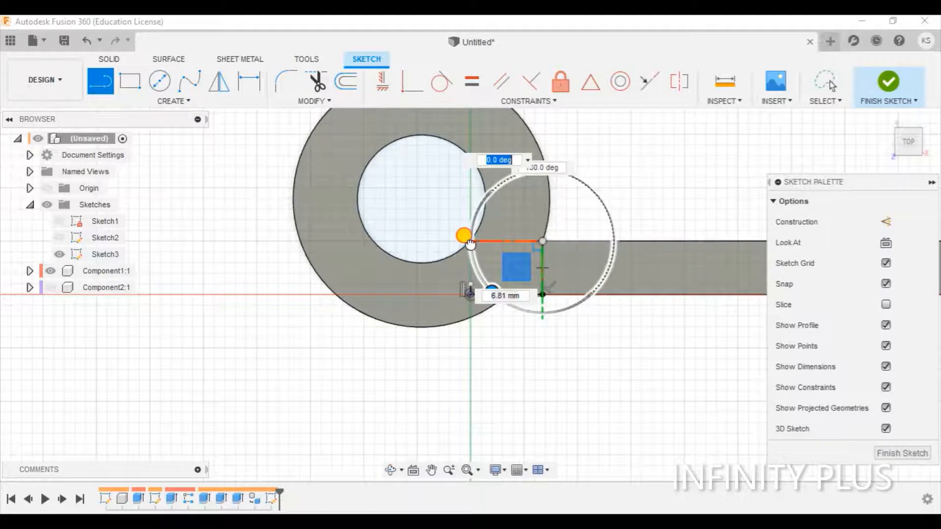
{"action": "mouse_move", "coordinate": [466, 242]}
{"action": "left_mouse_down"}
{"action": "mouse_move", "coordinate": [471, 286]}
{"action": "mouse_move", "coordinate": [471, 242]}
{"action": "left_mouse_up"}
{"action": "scroll", "coordinate": [471, 241], "scroll_direction": "up", "scroll_amount": 5}
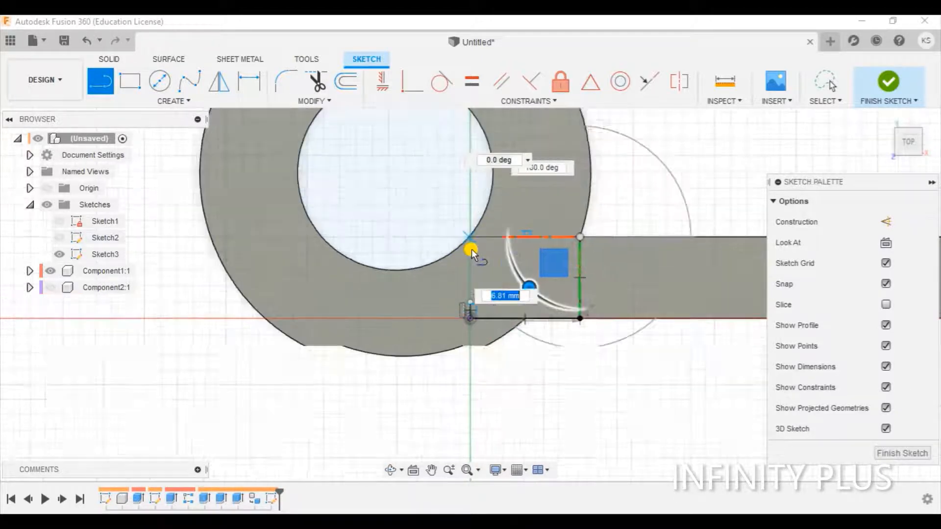
{"action": "left_click", "coordinate": [468, 225]}
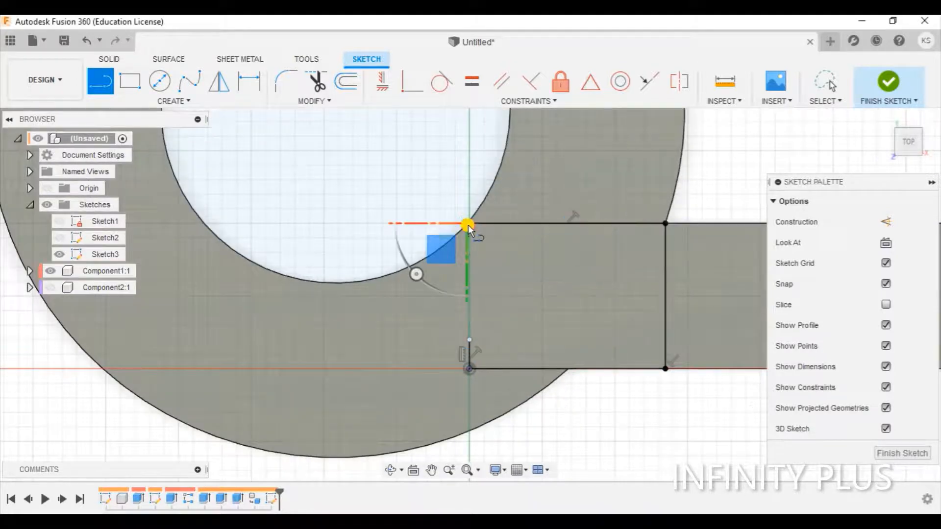
{"action": "left_click", "coordinate": [469, 367]}
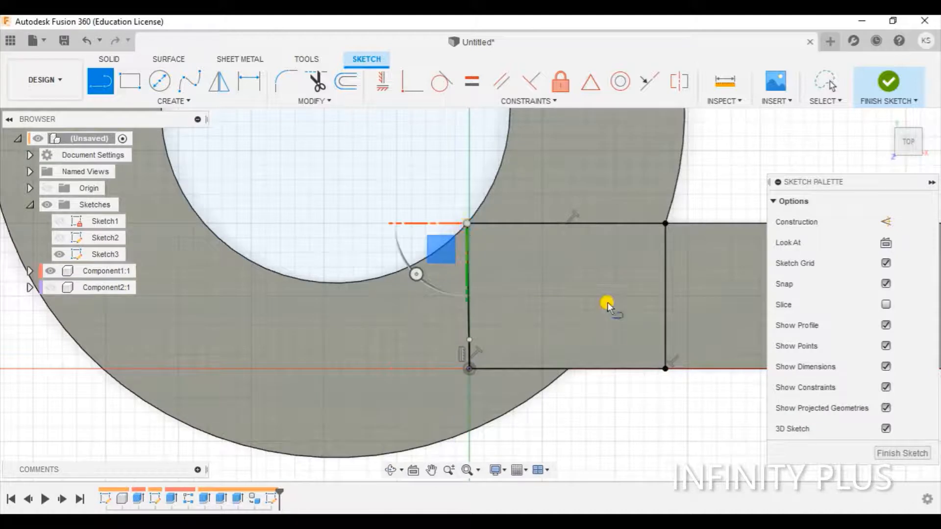
{"action": "left_click", "coordinate": [901, 451]}
{"action": "scroll", "coordinate": [665, 339], "scroll_direction": "down", "scroll_amount": 5}
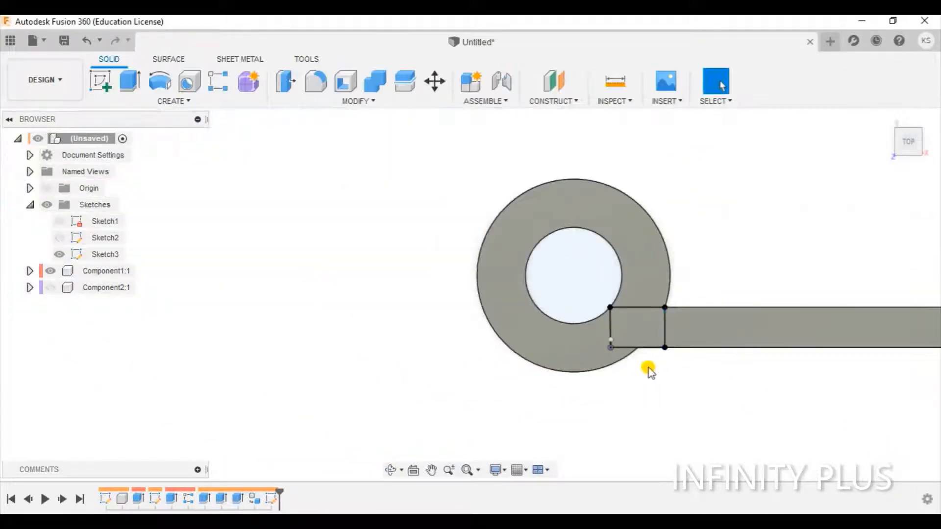
Extrude the rectangle as a cut from an offset plane at -30 mm over a distance of -30 mm, clearing the first gap between knuckles.
{"action": "left_click", "coordinate": [636, 334]}
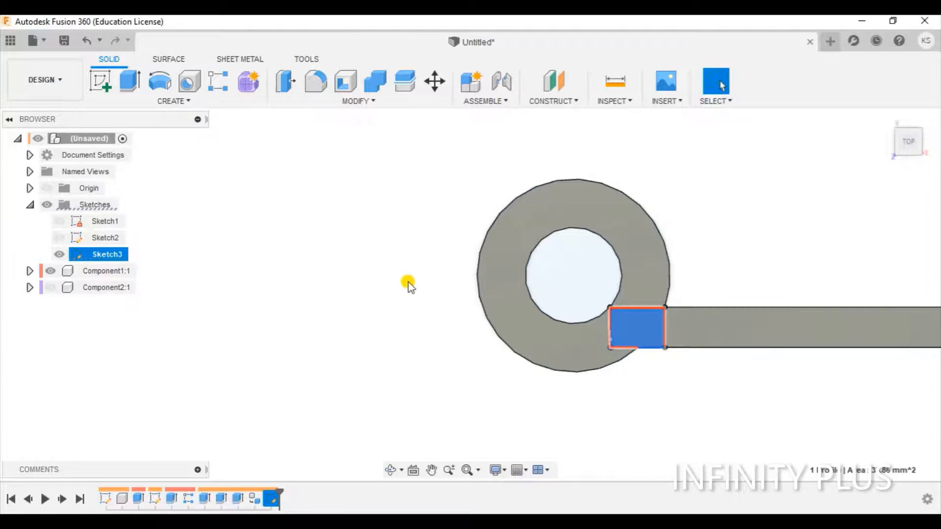
{"action": "key", "text": "e"}
{"action": "middle_click_drag", "start_coordinate": [409, 185], "coordinate": [359, 394], "text": "shift"}
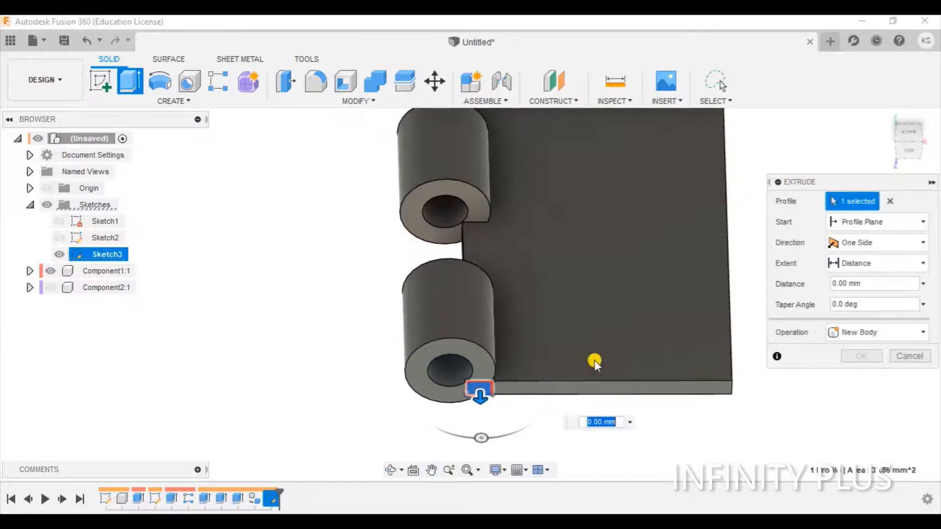
{"action": "left_click", "coordinate": [881, 222]}
{"action": "left_click", "coordinate": [873, 257]}
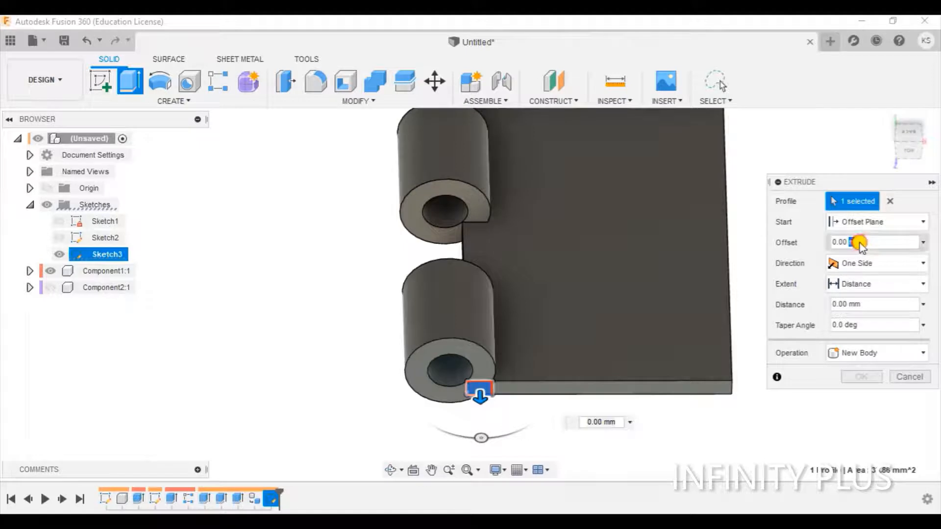
{"action": "double_click", "coordinate": [861, 244]}
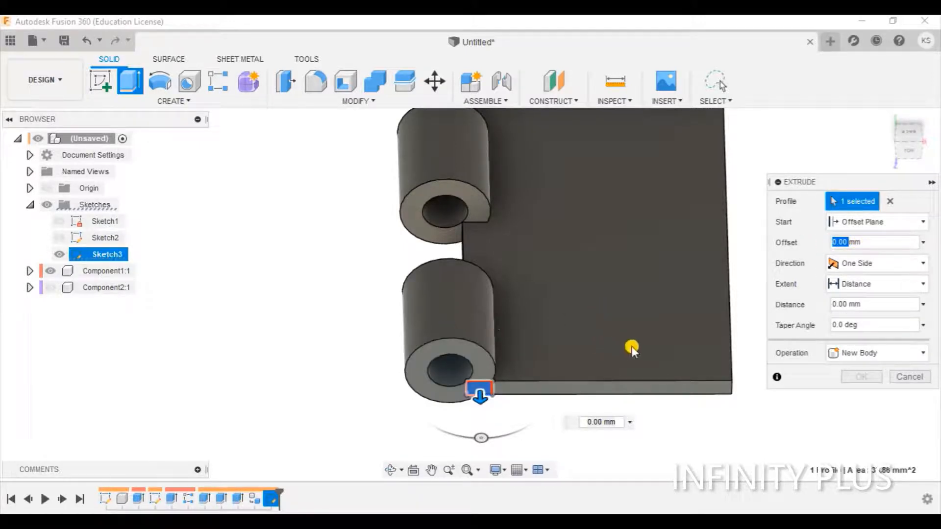
{"action": "type", "text": "-30"}
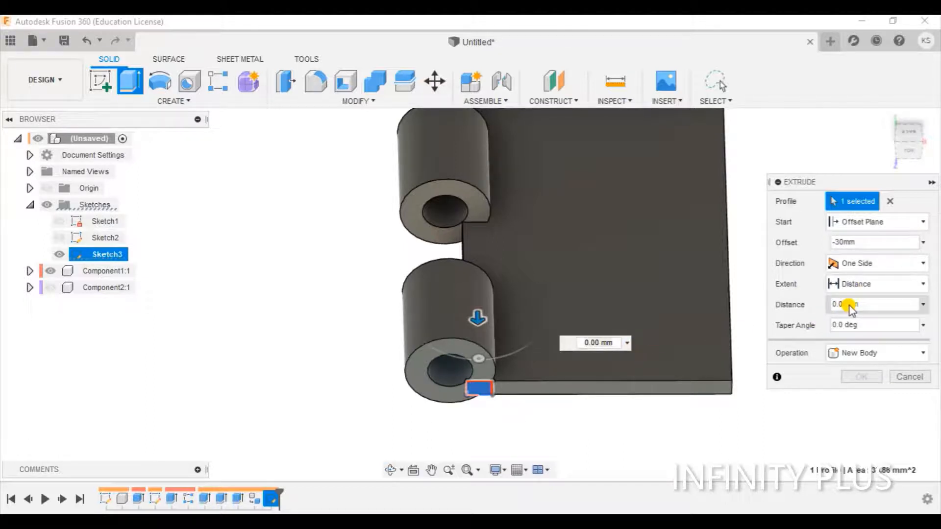
{"action": "type", "text": "-3"}
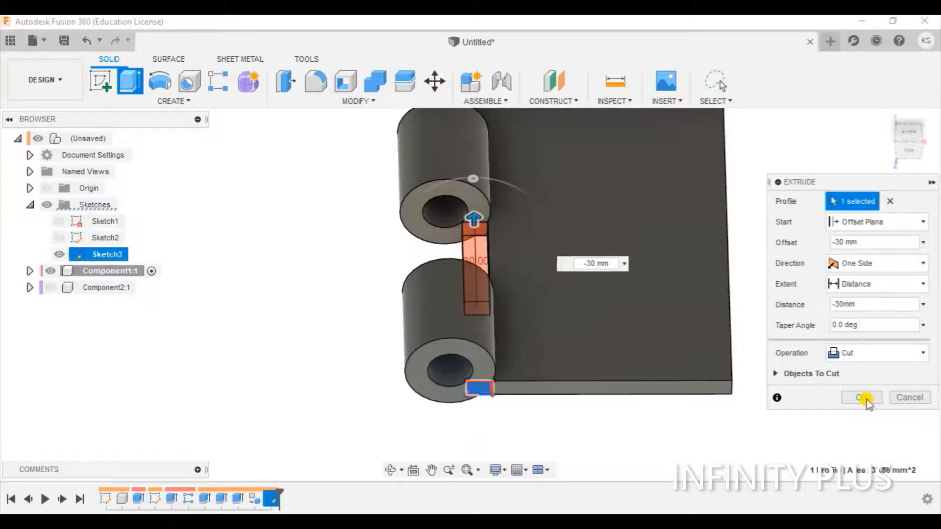
{"action": "left_click", "coordinate": [863, 398]}
Examine the cut in the first gap between the knuckles from behind and from the front.
{"action": "middle_click_drag", "start_coordinate": [663, 325], "coordinate": [647, 362], "text": "shift"}
{"action": "scroll", "coordinate": [551, 278], "scroll_direction": "down", "scroll_amount": 3}
{"action": "scroll", "coordinate": [528, 160], "scroll_direction": "down", "scroll_amount": 2}
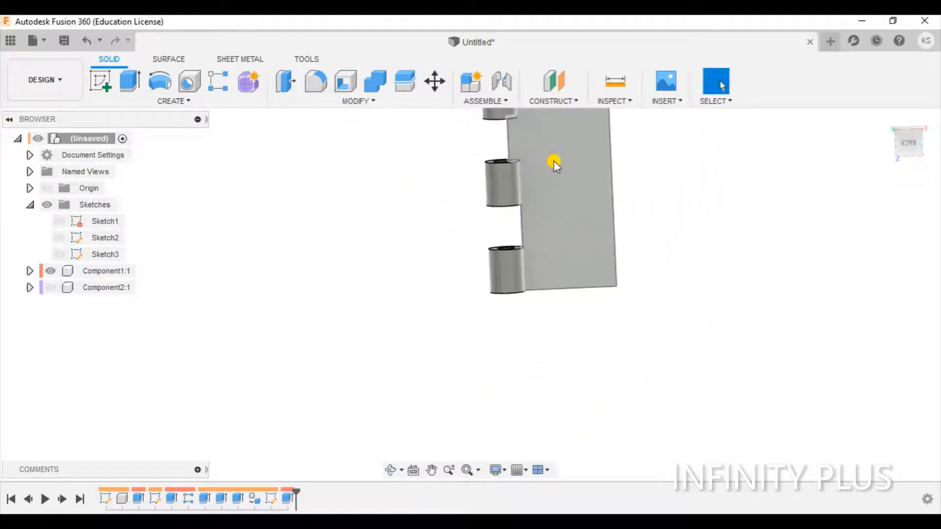
{"action": "middle_click_drag", "start_coordinate": [552, 162], "coordinate": [541, 239]}
{"action": "scroll", "coordinate": [541, 277], "scroll_direction": "up", "scroll_amount": 2}
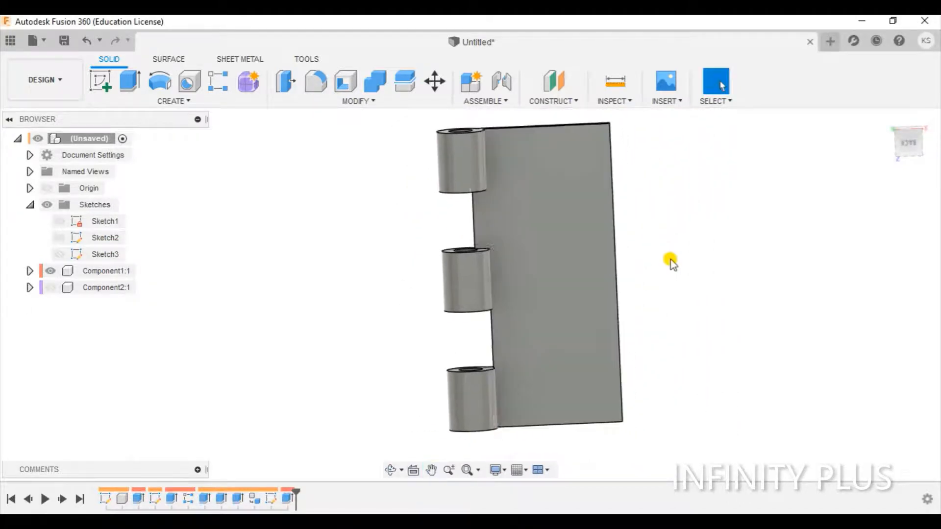
{"action": "middle_click_drag", "start_coordinate": [668, 260], "coordinate": [700, 283], "text": "shift"}
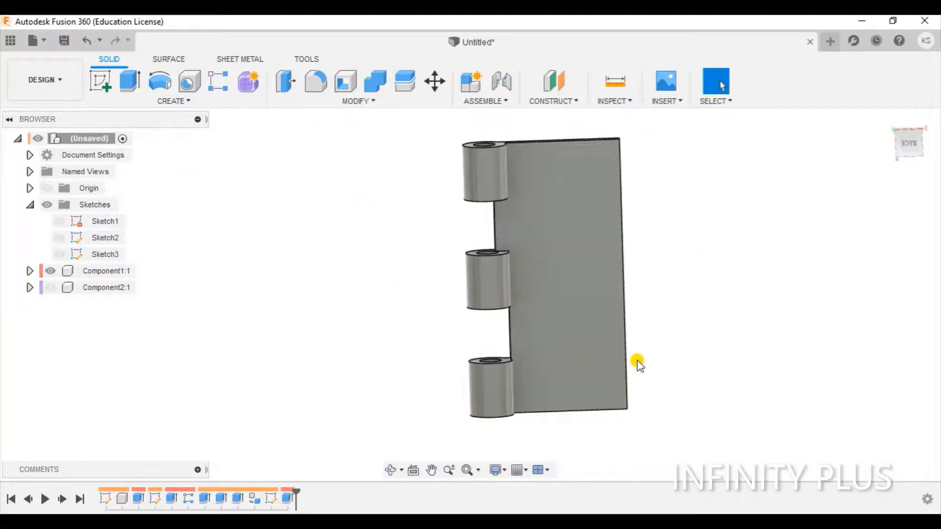
{"action": "middle_click_drag", "start_coordinate": [637, 361], "coordinate": [635, 260], "text": "shift"}
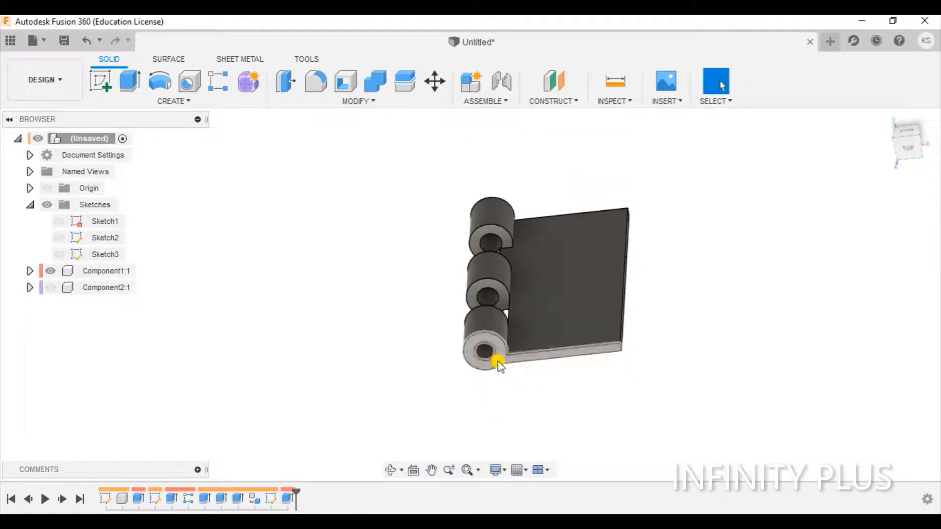
{"action": "mouse_move", "coordinate": [391, 386]}
{"action": "middle_mouse_down", "text": "shift"}
{"action": "mouse_move", "coordinate": [294, 349]}
{"action": "mouse_move", "coordinate": [315, 309]}
{"action": "mouse_move", "coordinate": [191, 289]}
{"action": "middle_mouse_up", "text": "shift"}
Show the third sketch and extrude its rectangle as a cut from an offset plane at -90 mm over -30 mm, clearing the second gap.
{"action": "left_click", "coordinate": [59, 254]}
{"action": "middle_click_drag", "start_coordinate": [572, 401], "coordinate": [458, 392], "text": "shift"}
{"action": "scroll", "coordinate": [459, 392], "scroll_direction": "up", "scroll_amount": 3}
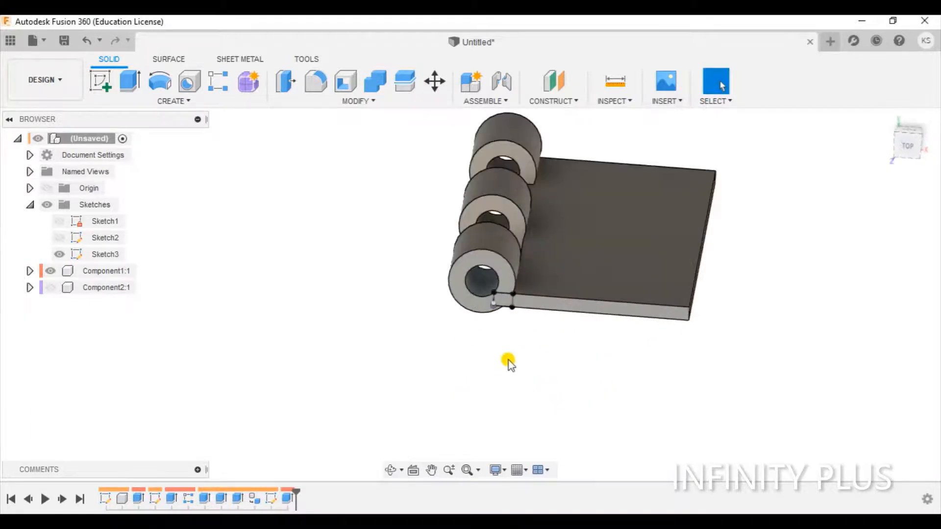
{"action": "left_click", "coordinate": [499, 300]}
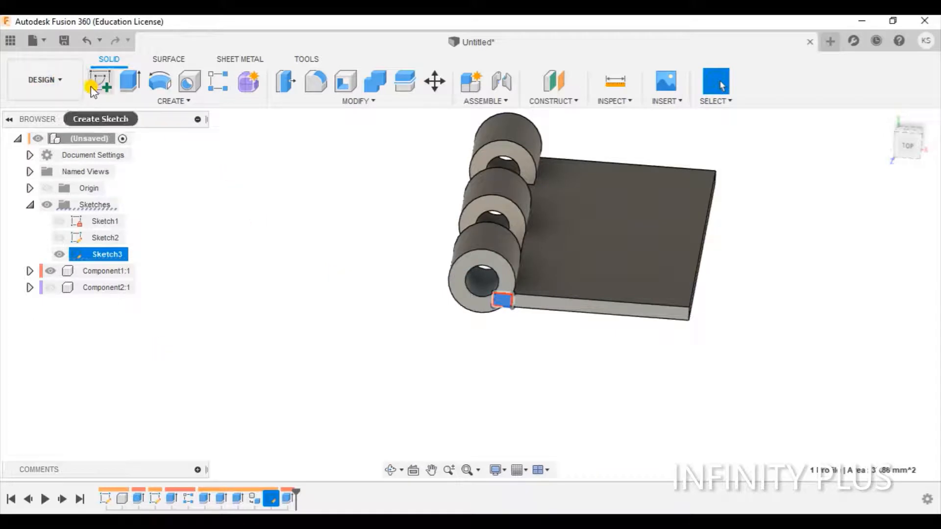
{"action": "left_click", "coordinate": [127, 89]}
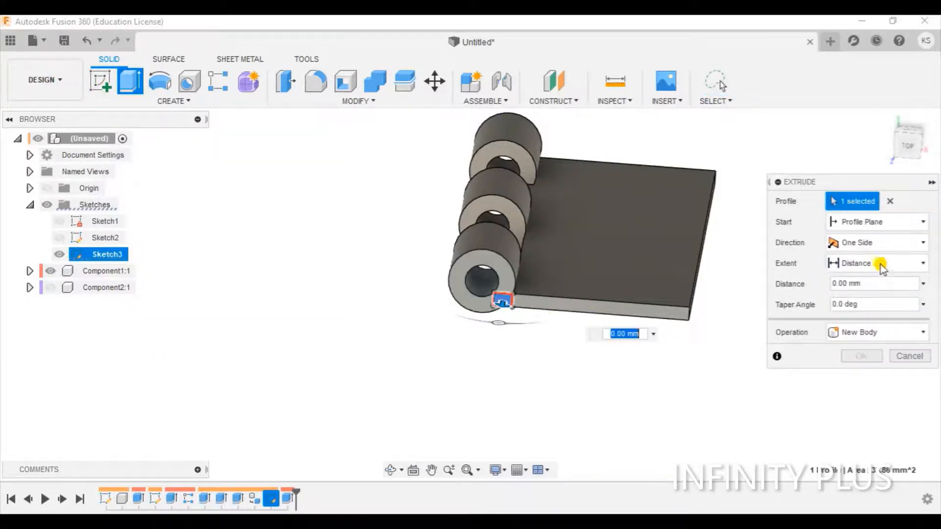
{"action": "left_click", "coordinate": [871, 221]}
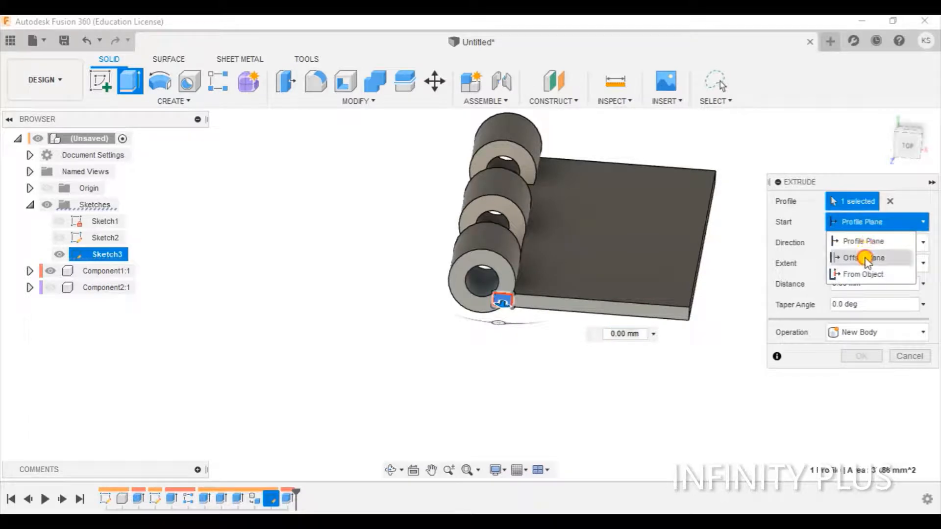
{"action": "left_click", "coordinate": [865, 259]}
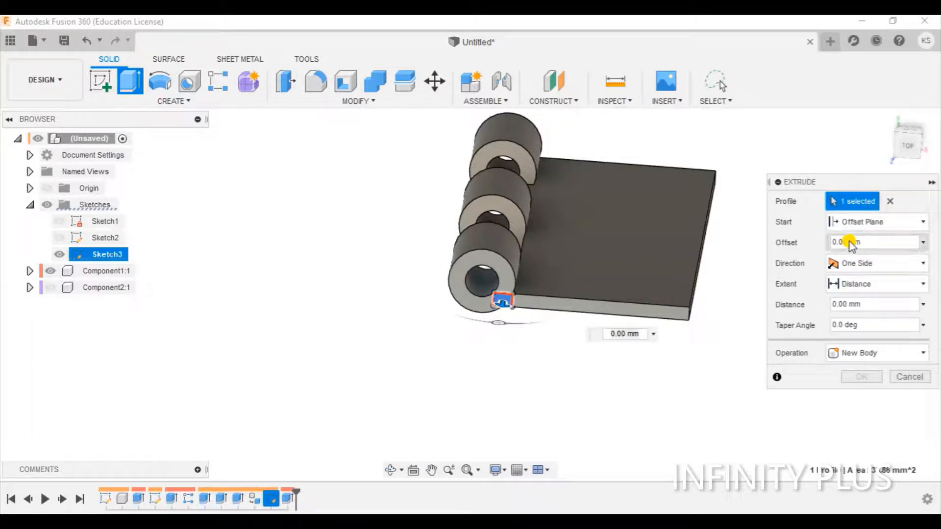
{"action": "type", "text": "-9"}
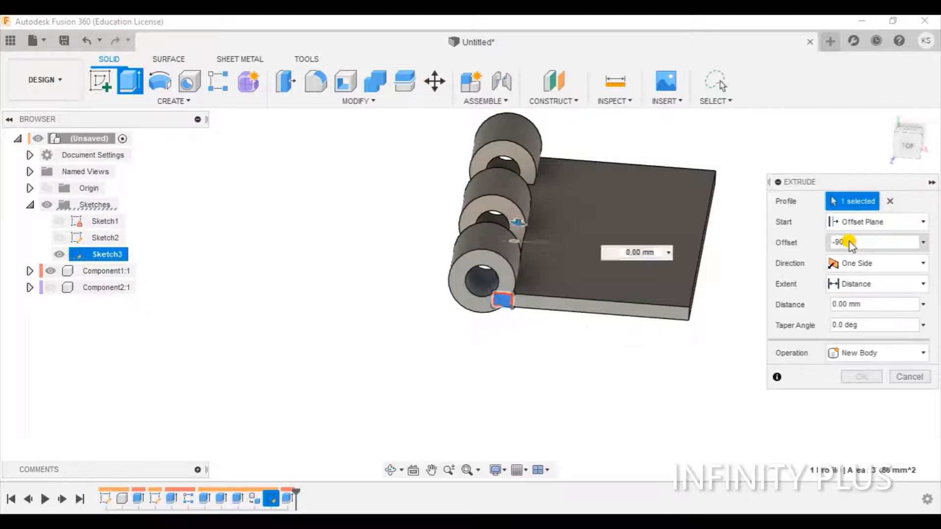
{"action": "left_click", "coordinate": [839, 306]}
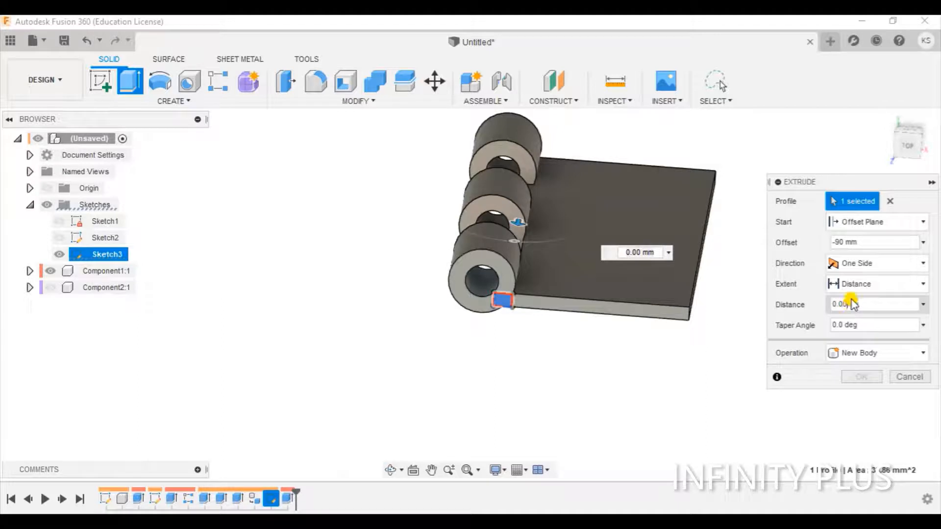
{"action": "type", "text": "-30mm"}
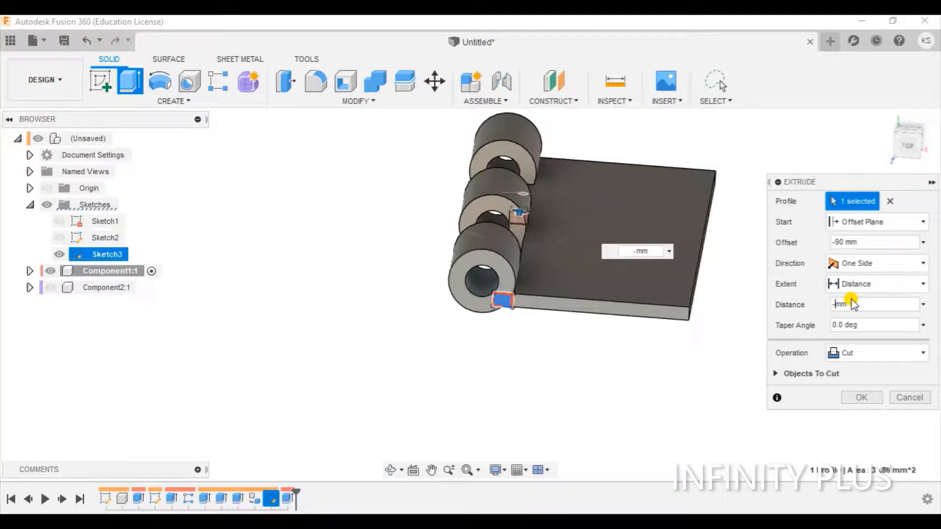
{"action": "left_click", "coordinate": [864, 403]}
{"action": "middle_click_drag", "start_coordinate": [770, 319], "coordinate": [740, 318], "text": "shift"}
Hide the first hinge leaf component and show the second one.
{"action": "left_click", "coordinate": [49, 271]}
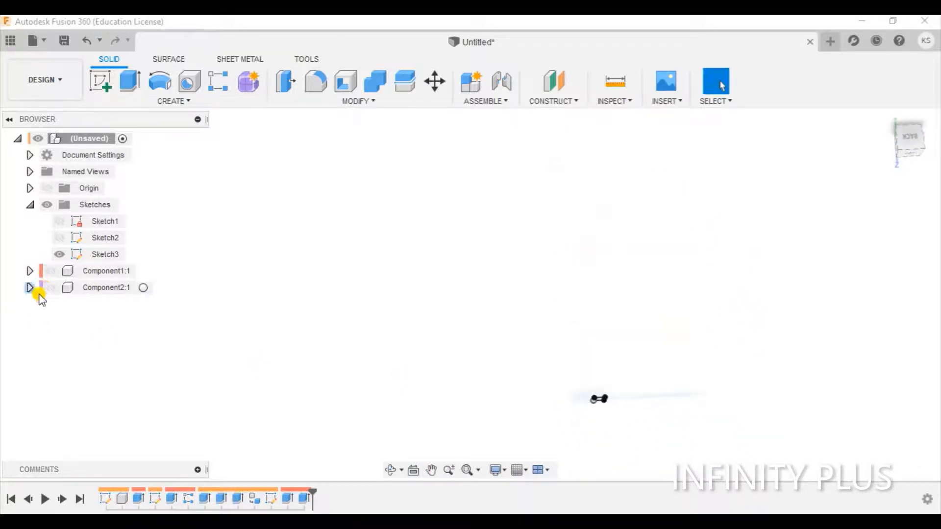
{"action": "left_click", "coordinate": [50, 288]}
{"action": "middle_click_drag", "start_coordinate": [509, 310], "coordinate": [475, 310], "text": "shift"}
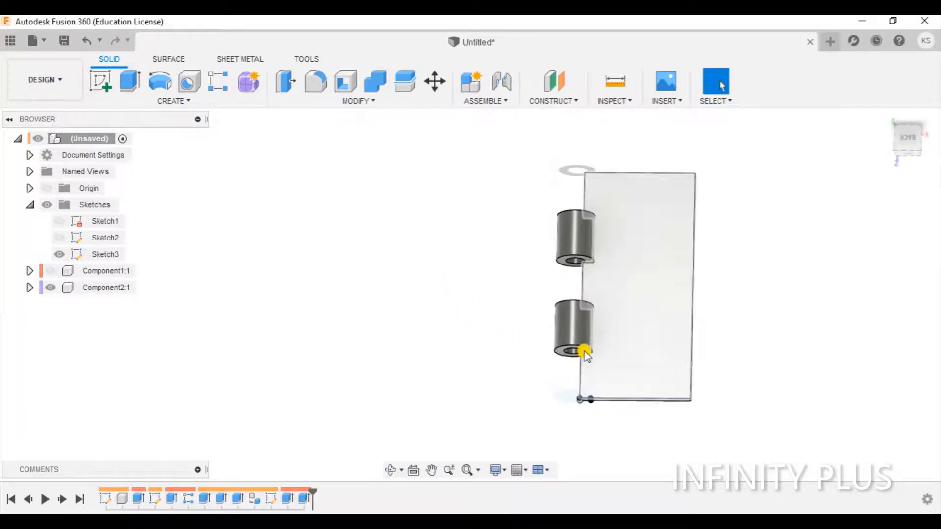
Extrude the rectangle as a cut into the second leaf from an offset plane at 0 mm over a distance of -30 mm.
{"action": "mouse_move", "coordinate": [581, 350]}
{"action": "middle_mouse_down", "text": "shift"}
{"action": "mouse_move", "coordinate": [519, 393]}
{"action": "mouse_move", "coordinate": [523, 340]}
{"action": "mouse_move", "coordinate": [668, 320]}
{"action": "mouse_move", "coordinate": [668, 338]}
{"action": "mouse_move", "coordinate": [655, 332]}
{"action": "mouse_move", "coordinate": [676, 327]}
{"action": "mouse_move", "coordinate": [640, 326]}
{"action": "mouse_move", "coordinate": [655, 329]}
{"action": "middle_mouse_up", "text": "shift"}
{"action": "left_click", "coordinate": [483, 276]}
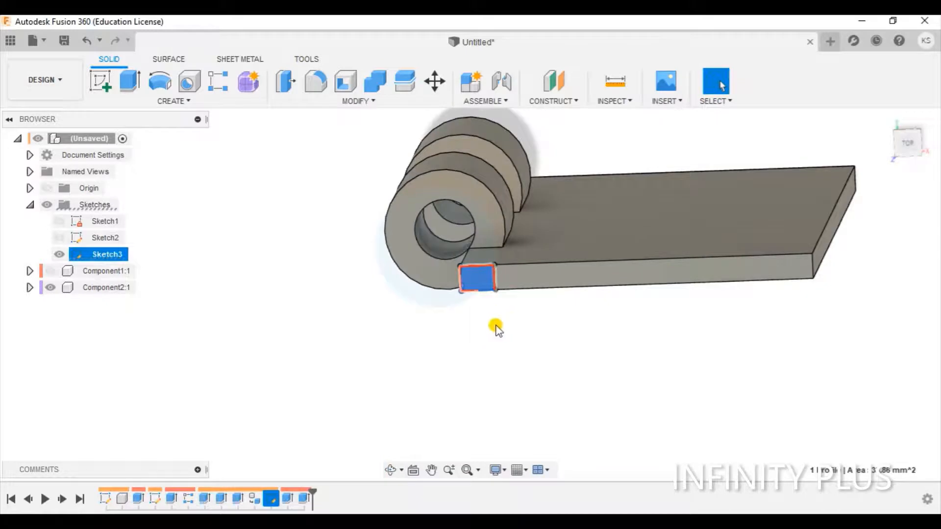
{"action": "key", "text": "e"}
{"action": "left_click", "coordinate": [904, 222]}
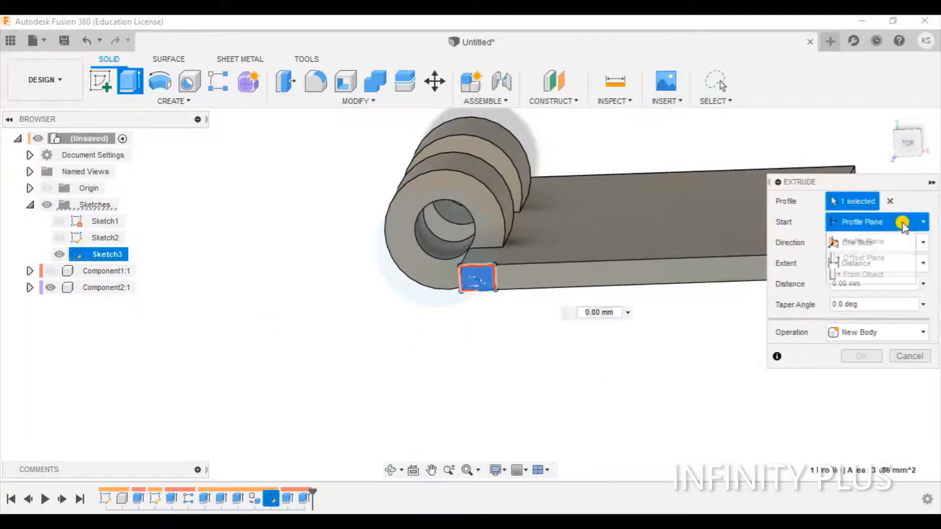
{"action": "left_click", "coordinate": [864, 260]}
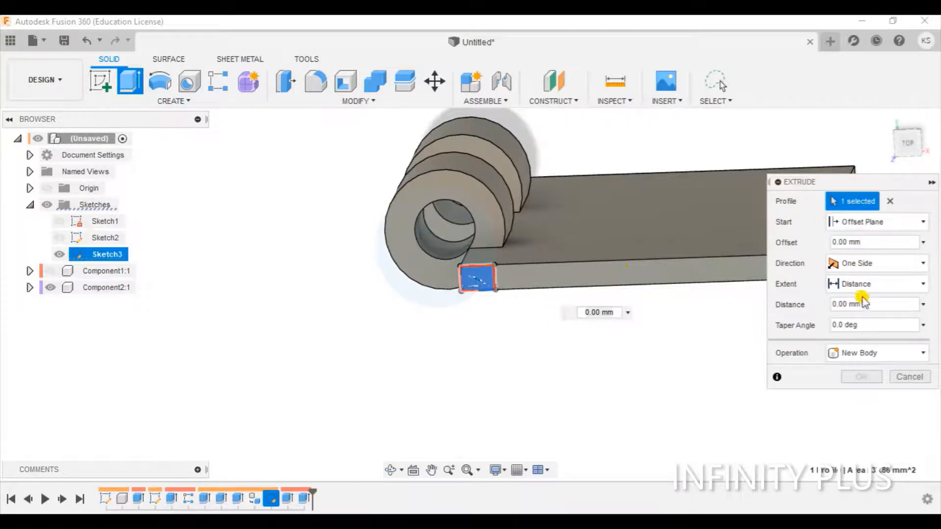
{"action": "left_click", "coordinate": [887, 305]}
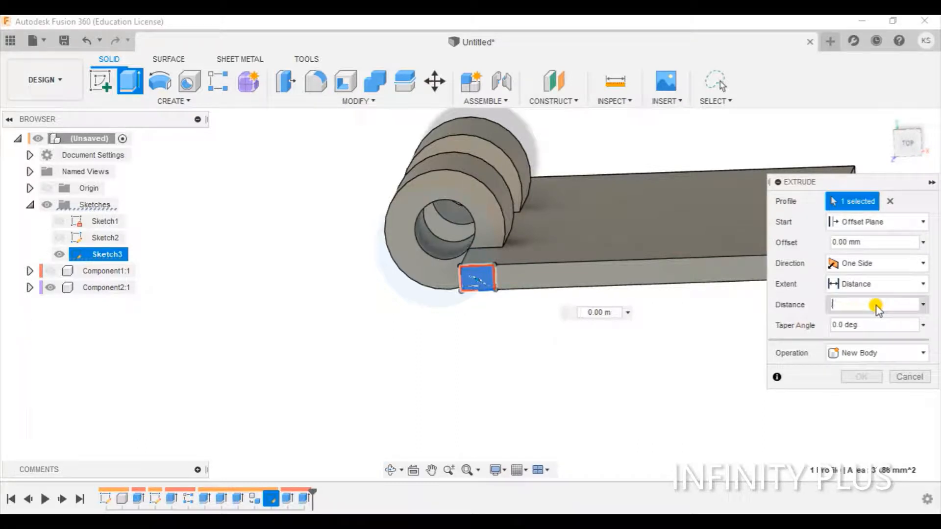
{"action": "type", "text": "-30 m"}
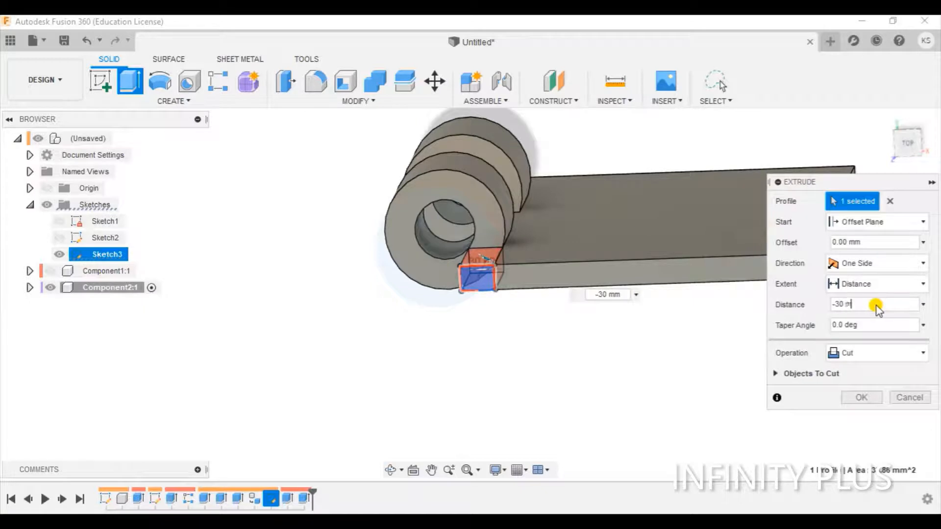
{"action": "type", "text": "m"}
{"action": "left_click", "coordinate": [863, 398]}
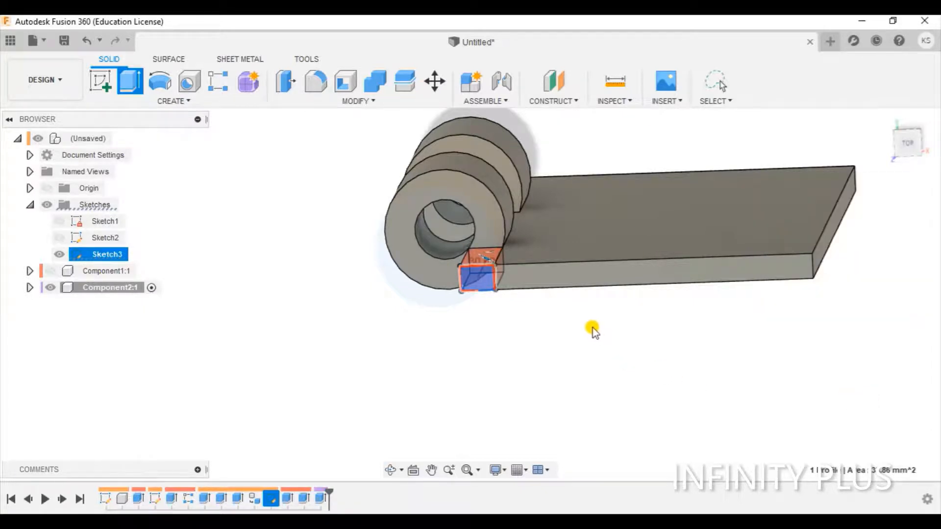
Extrude the same rectangle as a cut from an offset plane at -60 mm over -30 mm, clearing the gap between the second leaf's knuckles.
{"action": "middle_click_drag", "start_coordinate": [568, 320], "coordinate": [580, 352], "text": "shift"}
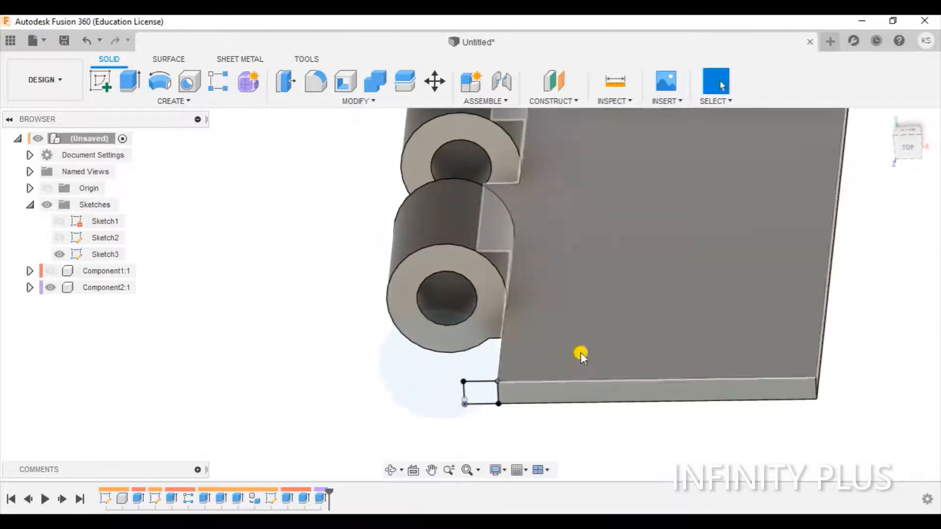
{"action": "left_click", "coordinate": [479, 396]}
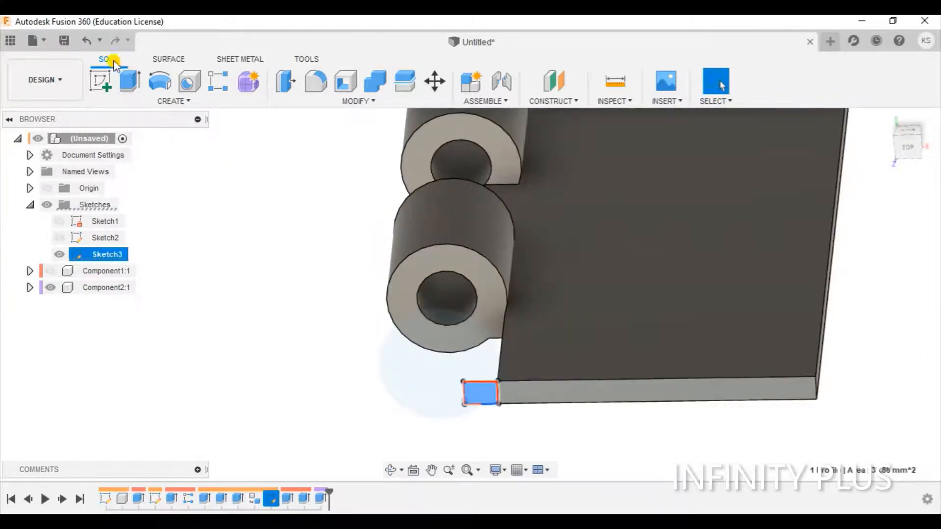
{"action": "key", "text": "e"}
{"action": "left_click", "coordinate": [873, 222]}
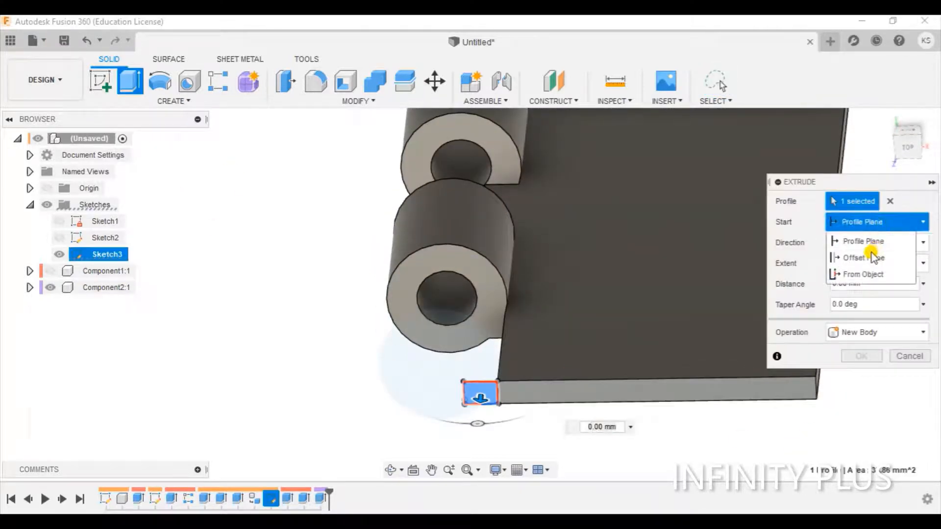
{"action": "left_click", "coordinate": [873, 259]}
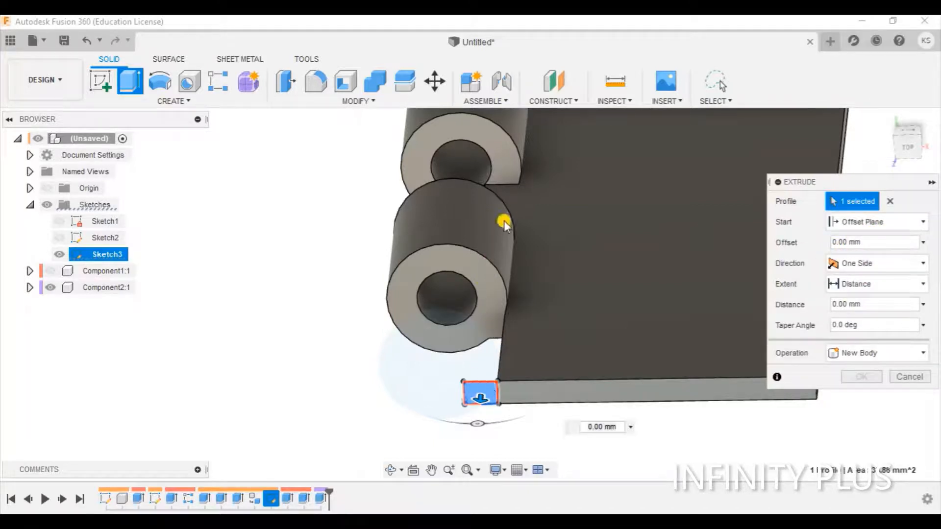
{"action": "left_click", "coordinate": [847, 243]}
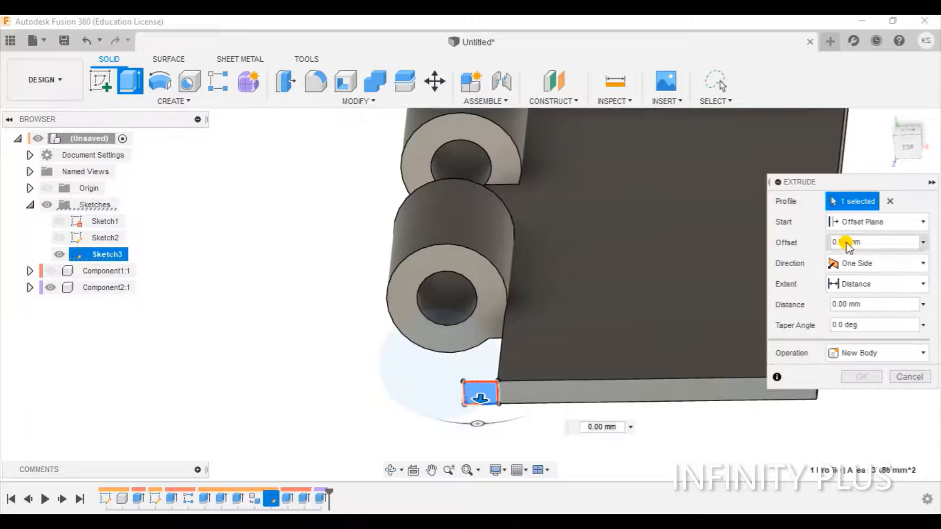
{"action": "type", "text": "-8"}
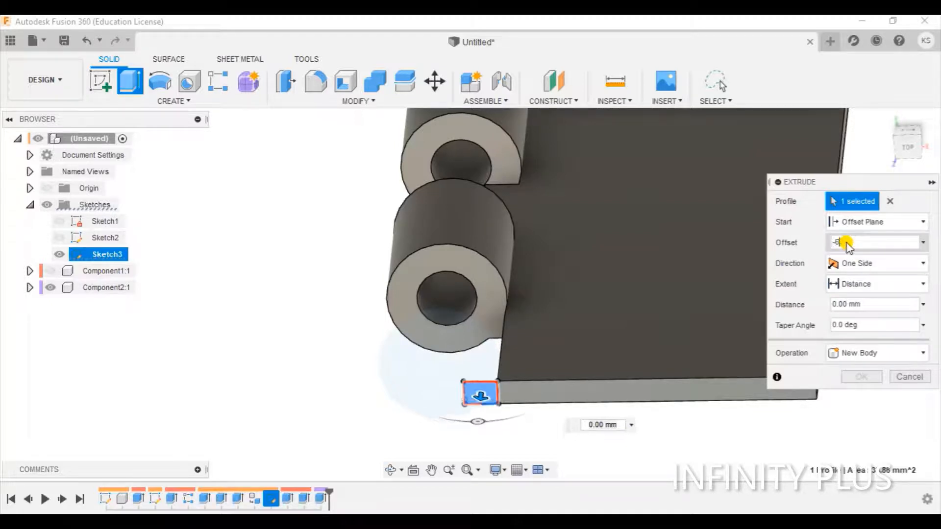
{"action": "type", "text": "0"}
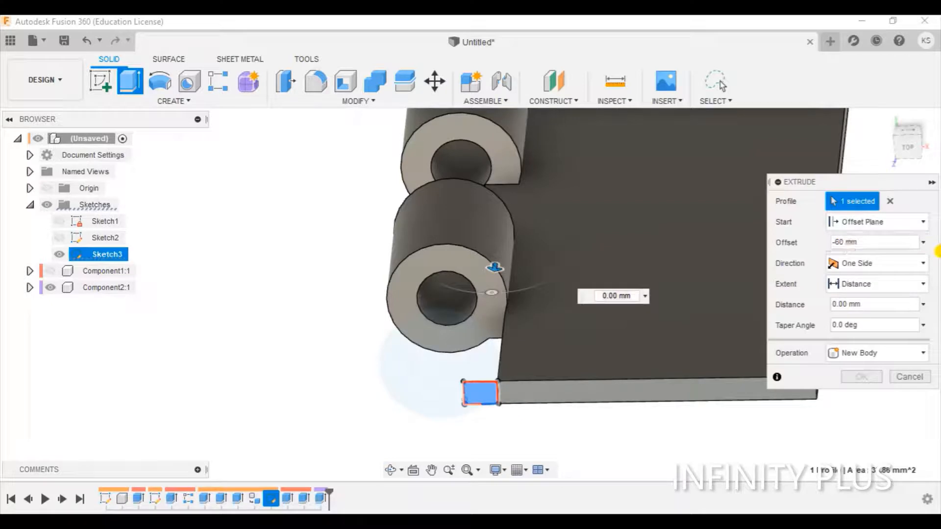
{"action": "left_click", "coordinate": [850, 304]}
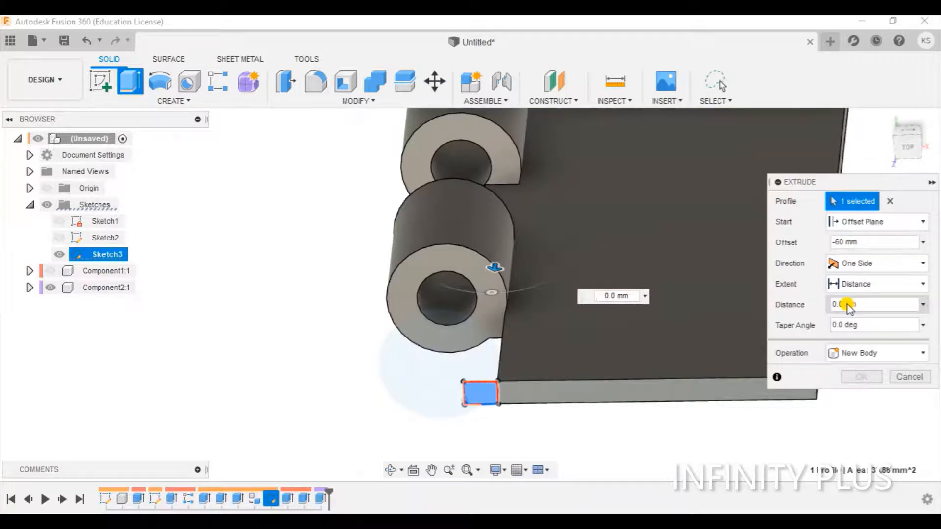
{"action": "type", "text": "-3"}
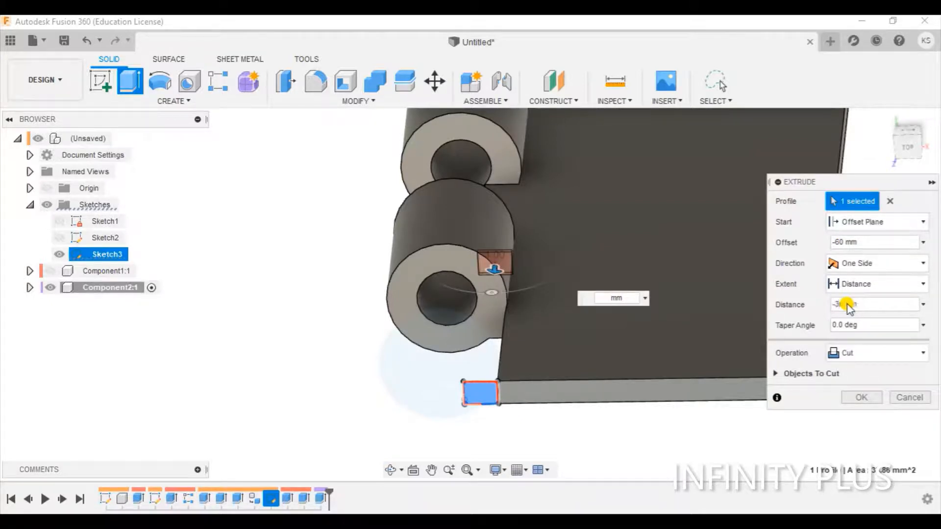
{"action": "type", "text": "0"}
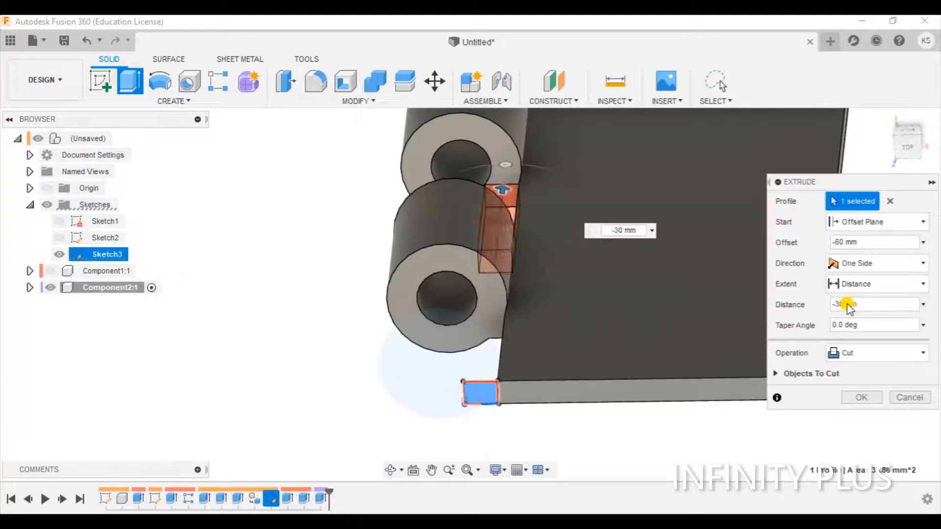
{"action": "left_click", "coordinate": [853, 398]}
Extrude the rectangle as a cut into the second leaf from an offset plane at -120 mm over a distance of -30 mm.
{"action": "mouse_move", "coordinate": [666, 365]}
{"action": "middle_mouse_down", "text": "shift"}
{"action": "mouse_move", "coordinate": [657, 309]}
{"action": "mouse_move", "coordinate": [657, 390]}
{"action": "mouse_move", "coordinate": [657, 345]}
{"action": "mouse_move", "coordinate": [655, 369]}
{"action": "middle_mouse_up", "text": "shift"}
{"action": "scroll", "coordinate": [667, 350], "scroll_direction": "down", "scroll_amount": 5}
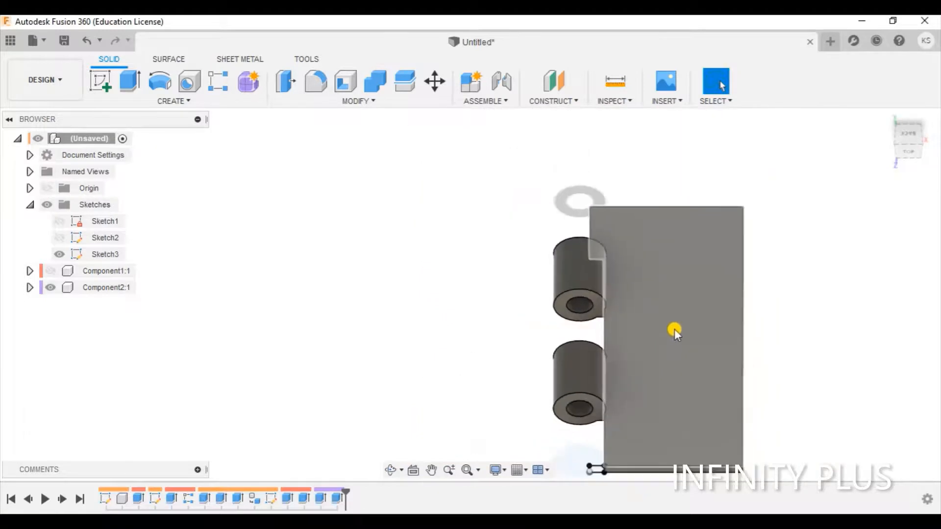
{"action": "middle_click_drag", "start_coordinate": [675, 332], "coordinate": [590, 281], "text": "shift"}
{"action": "scroll", "coordinate": [569, 331], "scroll_direction": "up", "scroll_amount": 6}
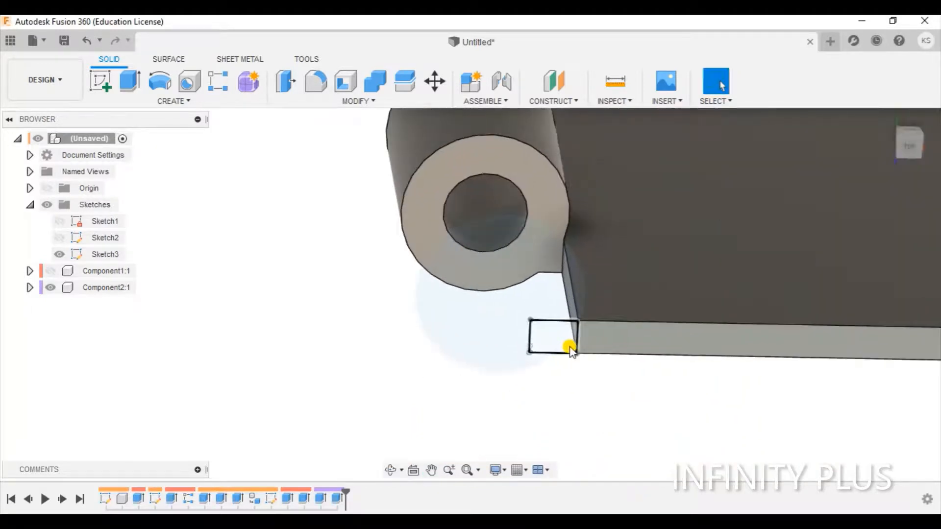
{"action": "left_click", "coordinate": [566, 343]}
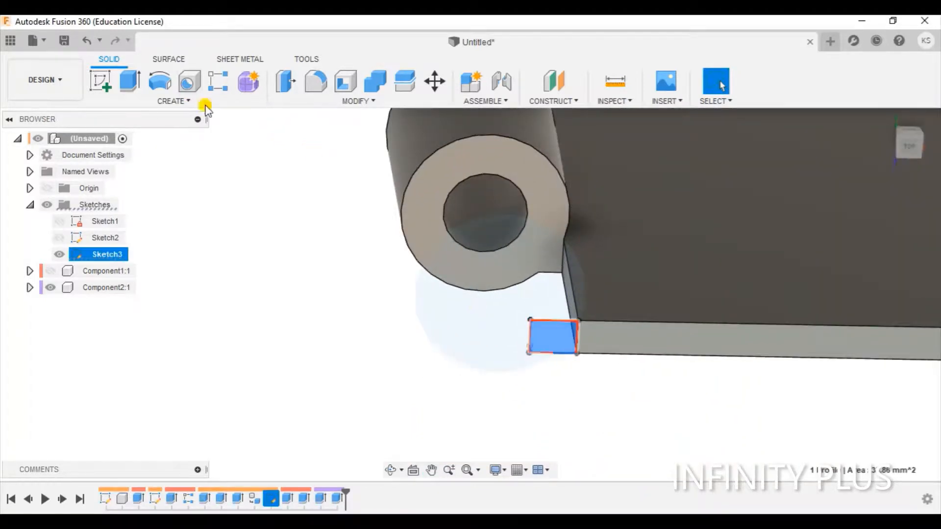
{"action": "key", "text": "e"}
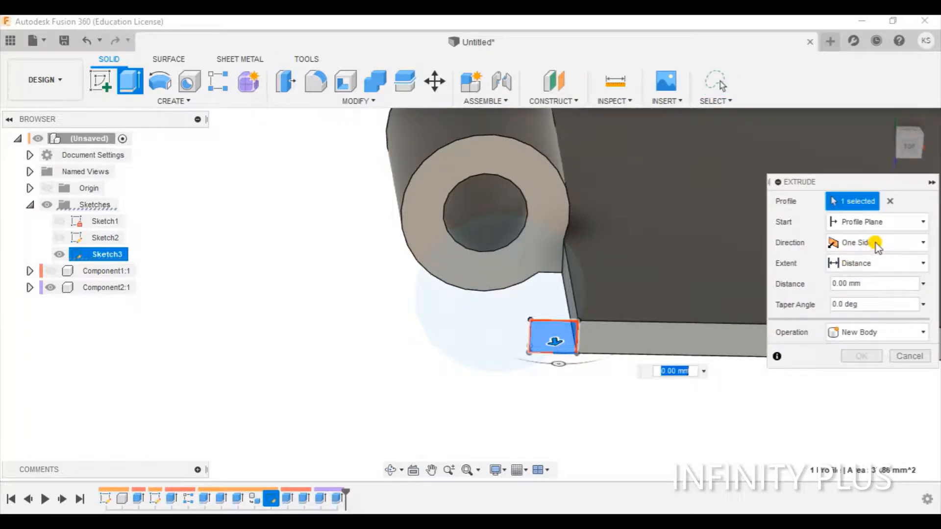
{"action": "left_click", "coordinate": [879, 223]}
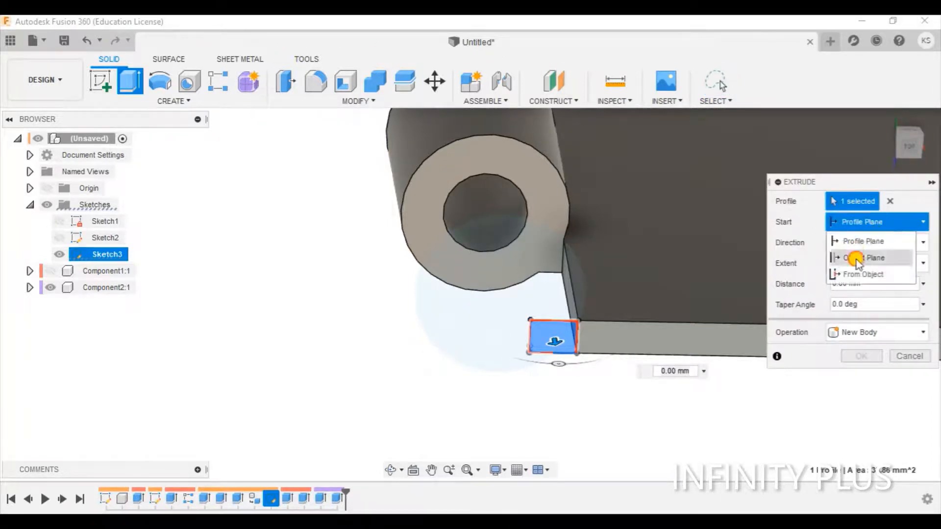
{"action": "left_click", "coordinate": [859, 257]}
{"action": "left_click", "coordinate": [851, 243]}
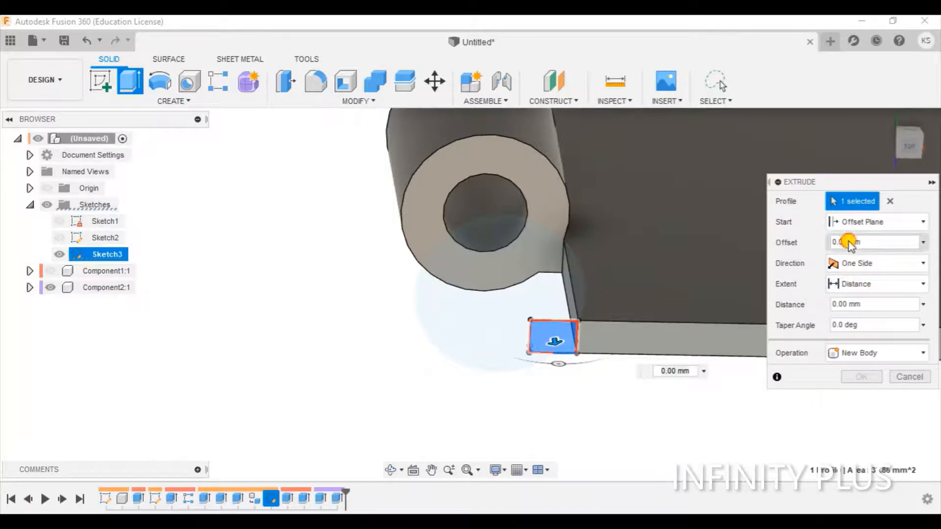
{"action": "key", "text": "BackSpace"}
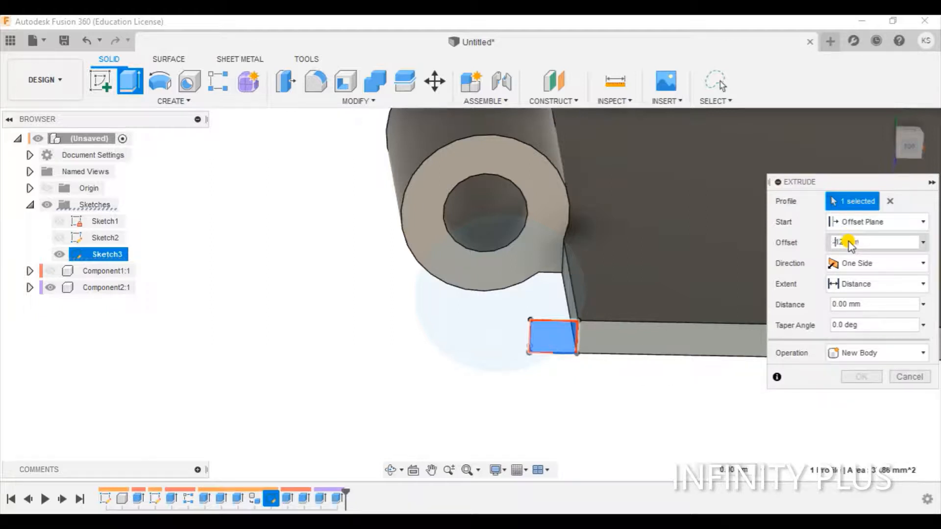
{"action": "type", "text": "0"}
{"action": "scroll", "coordinate": [567, 227], "scroll_direction": "down", "scroll_amount": 5}
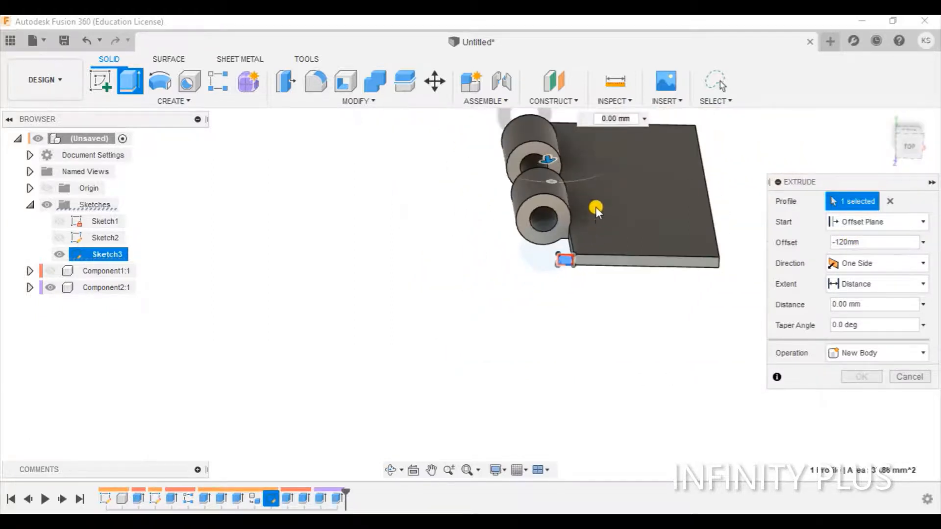
{"action": "middle_click_drag", "start_coordinate": [595, 207], "coordinate": [559, 311]}
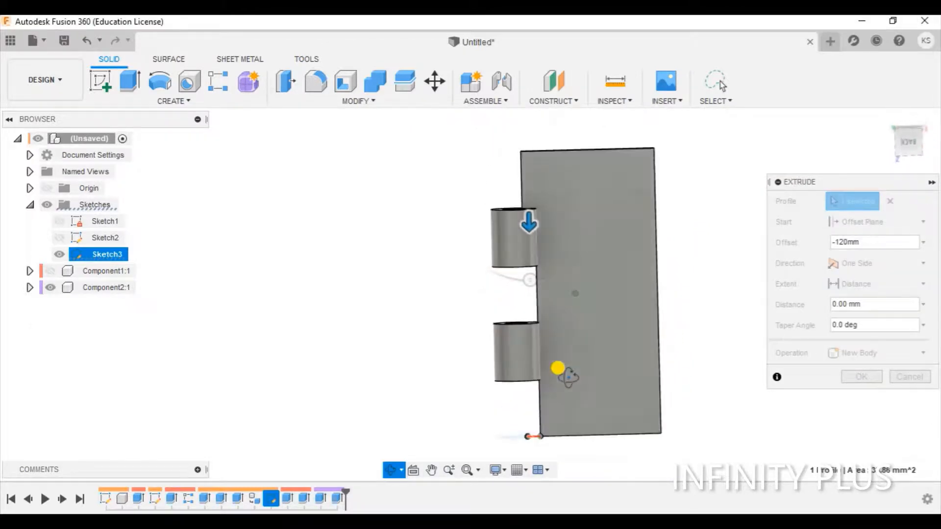
{"action": "left_click", "coordinate": [847, 309]}
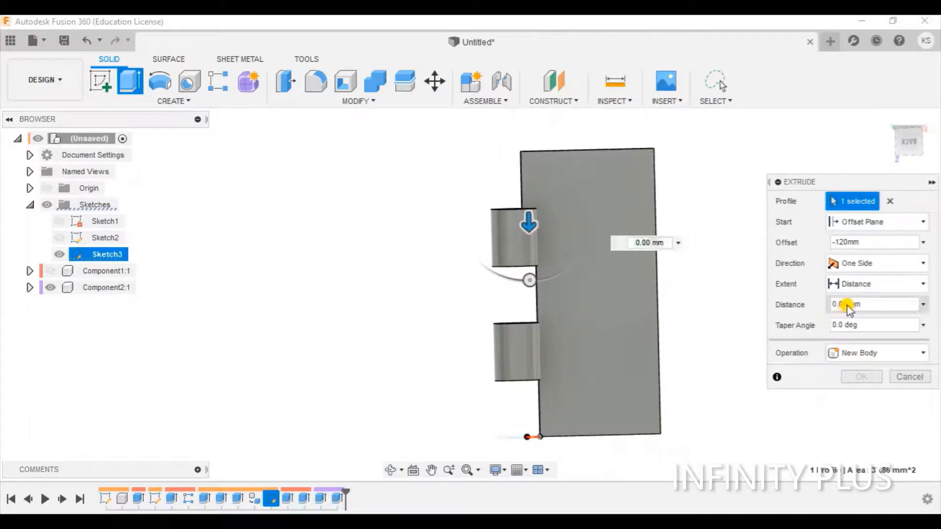
{"action": "key", "text": "BackSpace"}
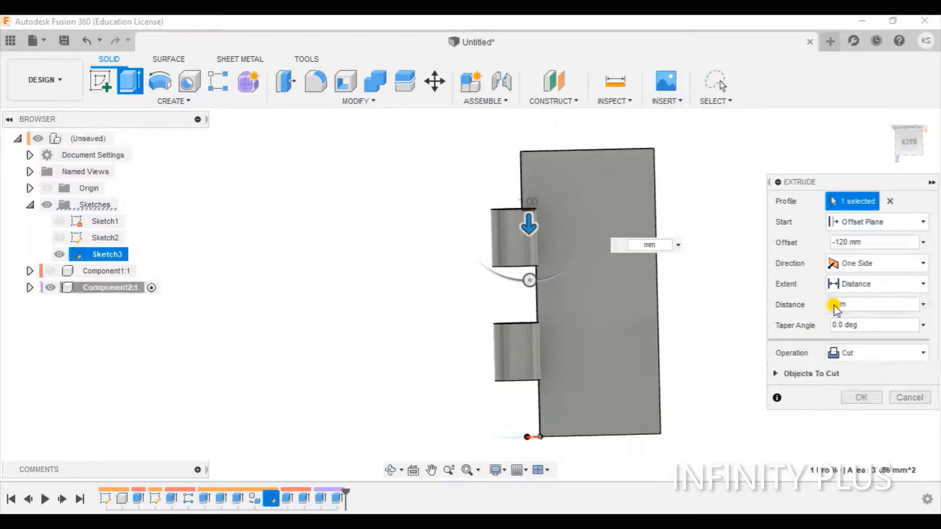
{"action": "type", "text": "-30"}
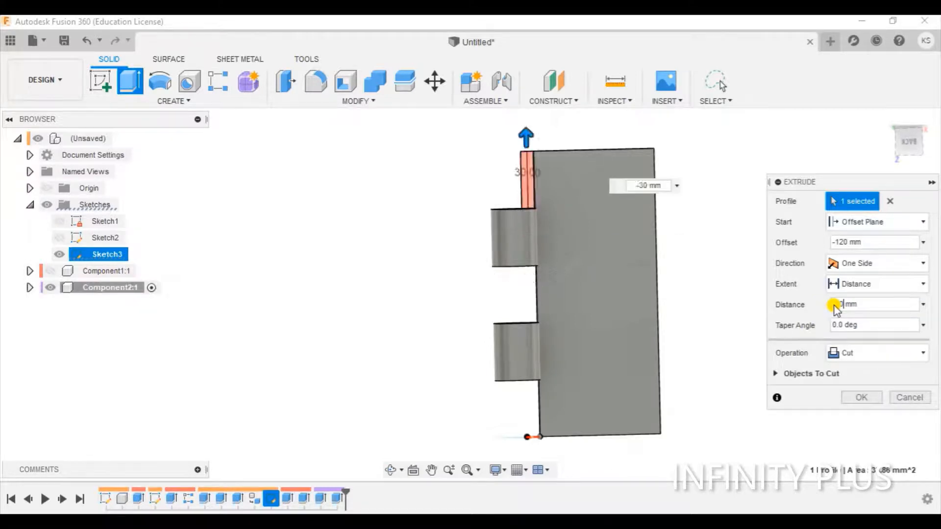
{"action": "left_click", "coordinate": [861, 398]}
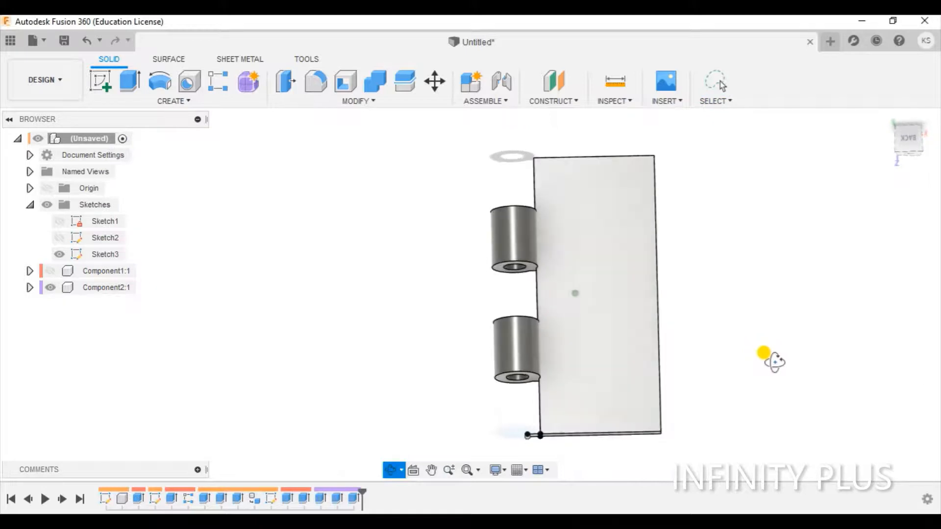
Show the first hinge leaf component again and pull it sideways, clear of the second leaf.
{"action": "scroll", "coordinate": [764, 343], "scroll_direction": "down", "scroll_amount": 3}
{"action": "left_click", "coordinate": [50, 270]}
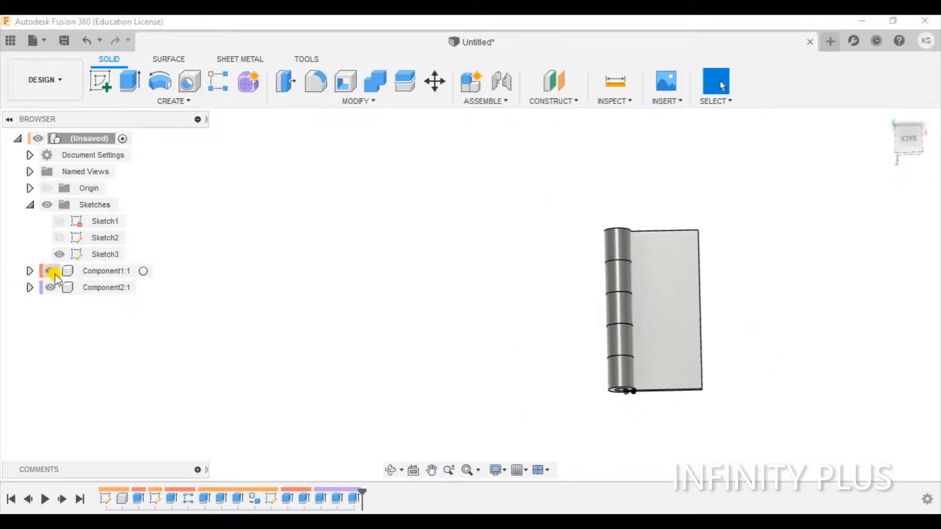
{"action": "scroll", "coordinate": [392, 319], "scroll_direction": "up", "scroll_amount": 2}
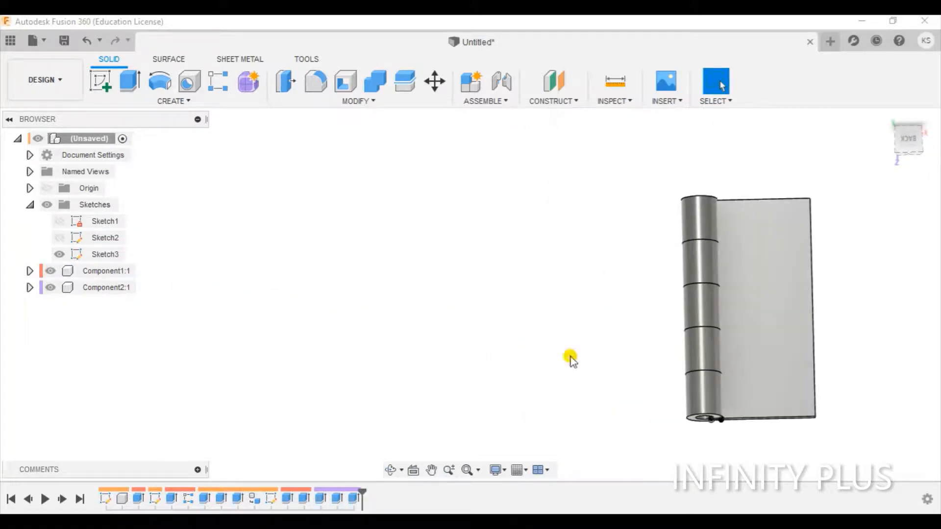
{"action": "middle_click_drag", "start_coordinate": [748, 289], "coordinate": [531, 294], "text": "shift"}
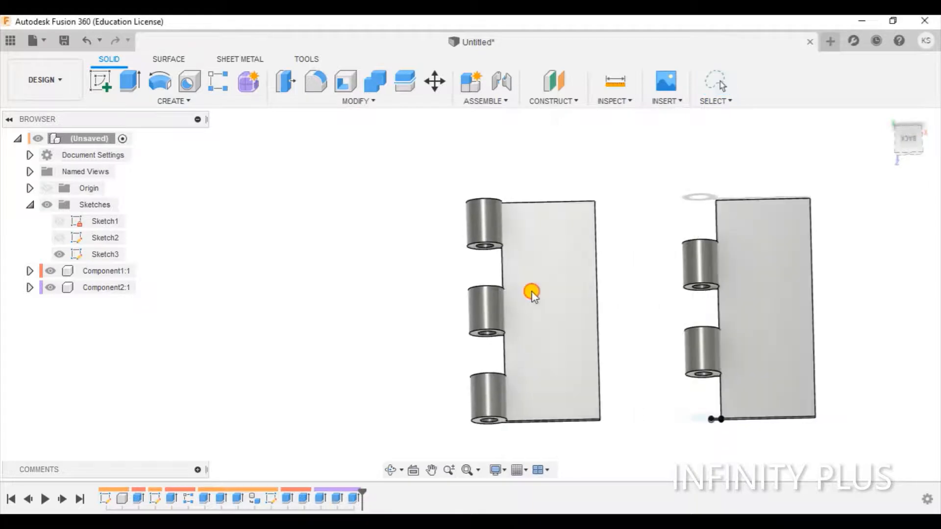
Rotate the second leaf's body by 180 degrees about the X axis with Move/Copy.
{"action": "middle_click_drag", "start_coordinate": [567, 405], "coordinate": [609, 313], "text": "shift"}
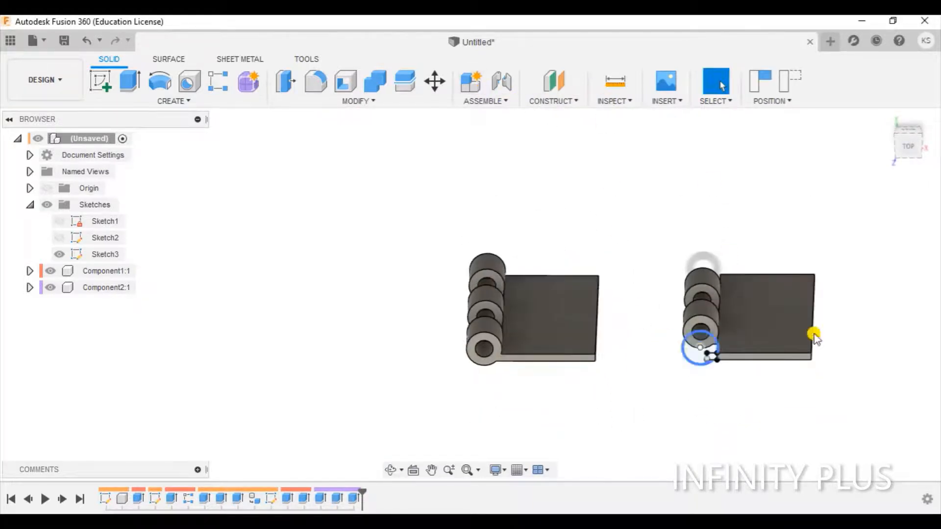
{"action": "left_click", "coordinate": [435, 82]}
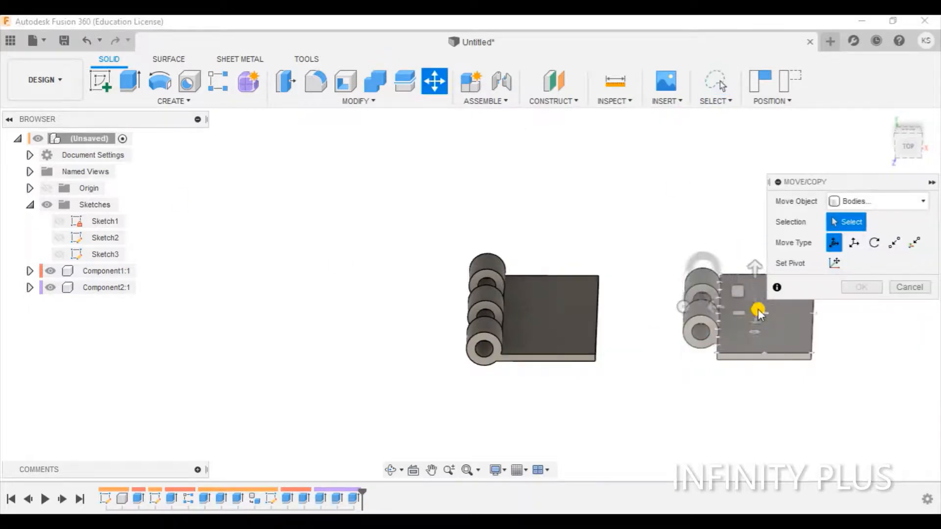
{"action": "left_click", "coordinate": [757, 311]}
{"action": "middle_click_drag", "start_coordinate": [666, 187], "coordinate": [530, 177]}
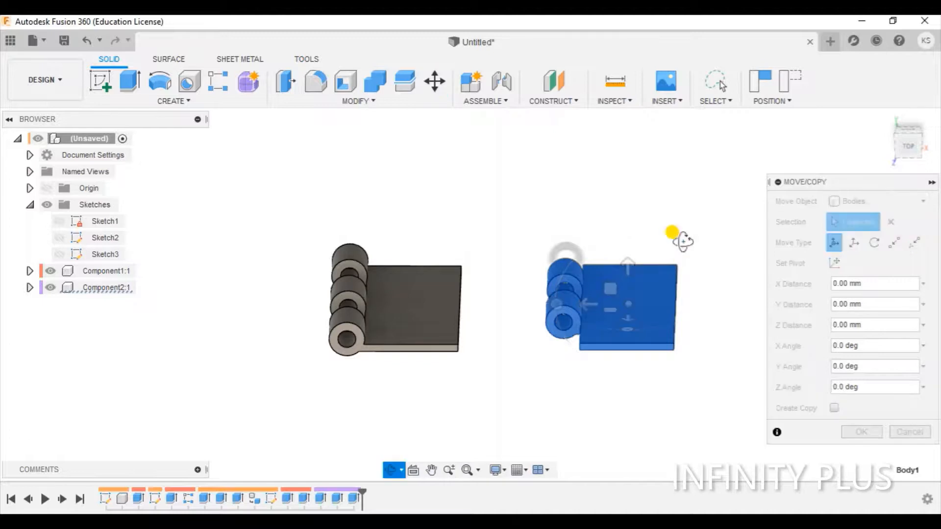
{"action": "middle_click_drag", "start_coordinate": [673, 237], "coordinate": [613, 281], "text": "shift"}
{"action": "left_click", "coordinate": [612, 280]}
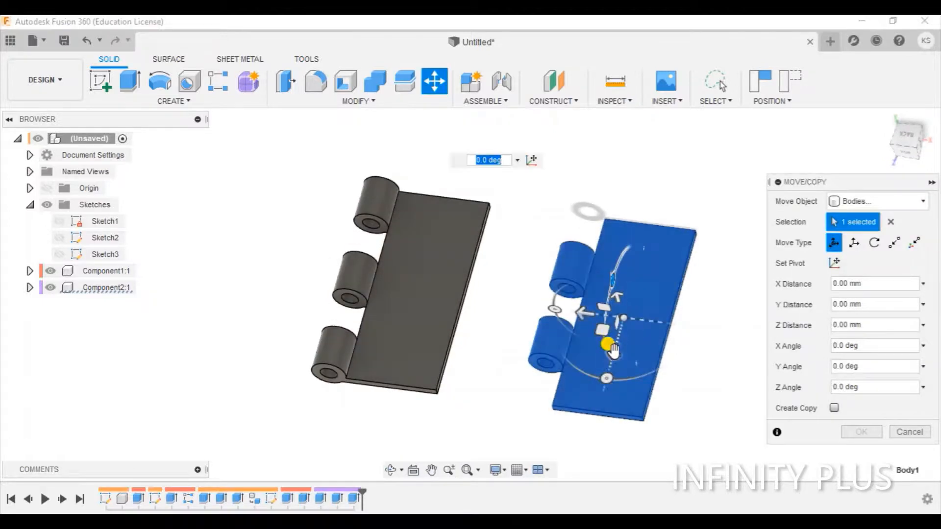
{"action": "type", "text": "1"}
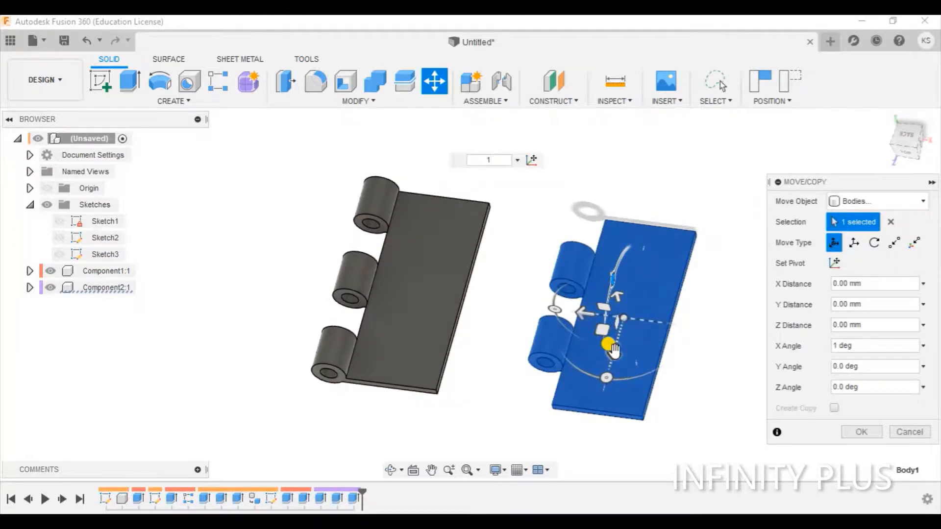
{"action": "type", "text": "80"}
{"action": "key", "text": "Return"}
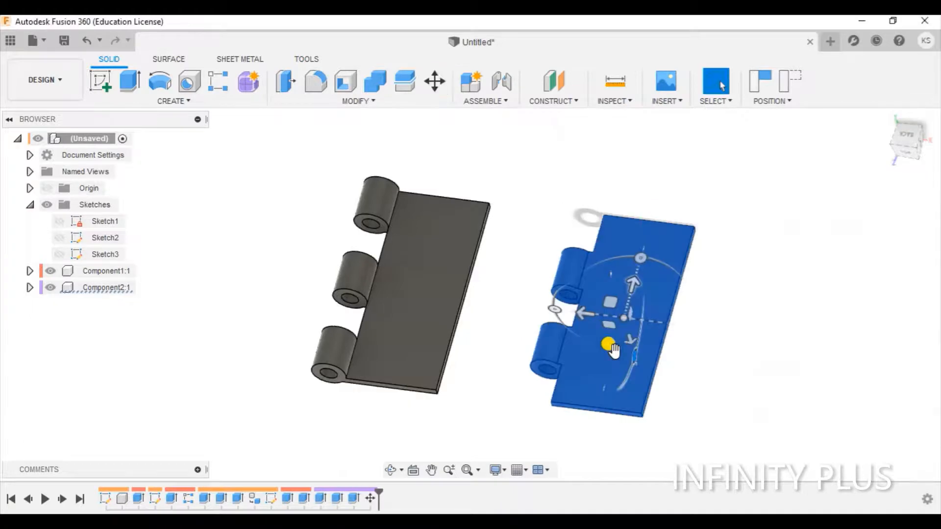
Capture the current position and join the second leaf's end knuckle bore to the inner bore edge of the first leaf's end knuckle.
{"action": "middle_click_drag", "start_coordinate": [437, 431], "coordinate": [461, 343], "text": "shift"}
{"action": "left_click", "coordinate": [509, 86]}
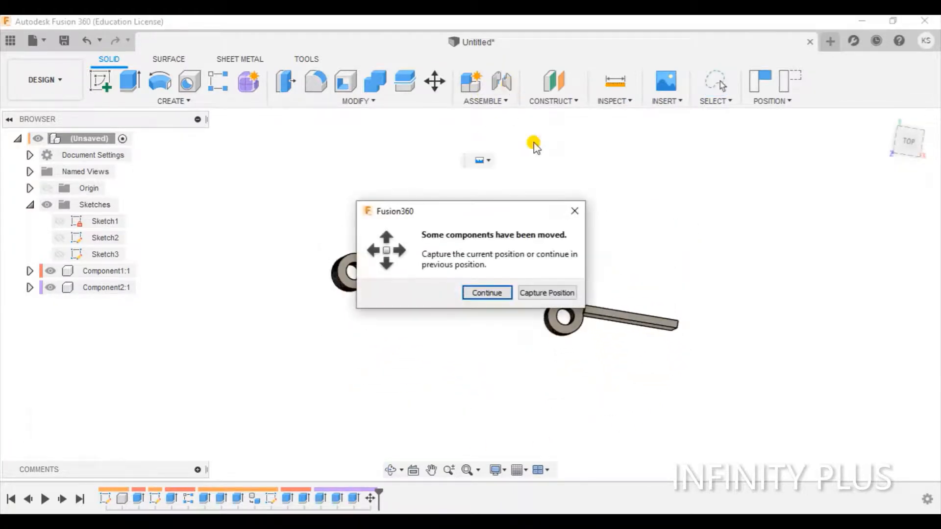
{"action": "left_click", "coordinate": [539, 293]}
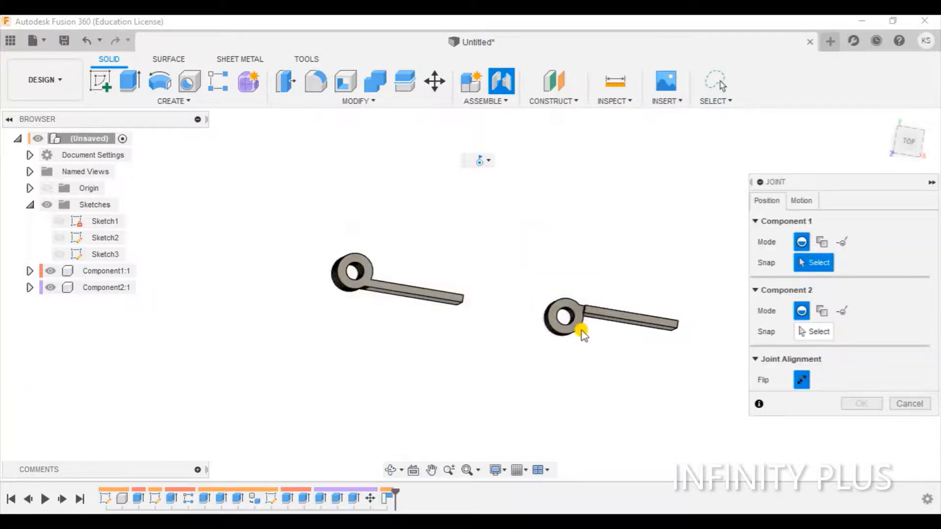
{"action": "scroll", "coordinate": [563, 321], "scroll_direction": "up", "scroll_amount": 3}
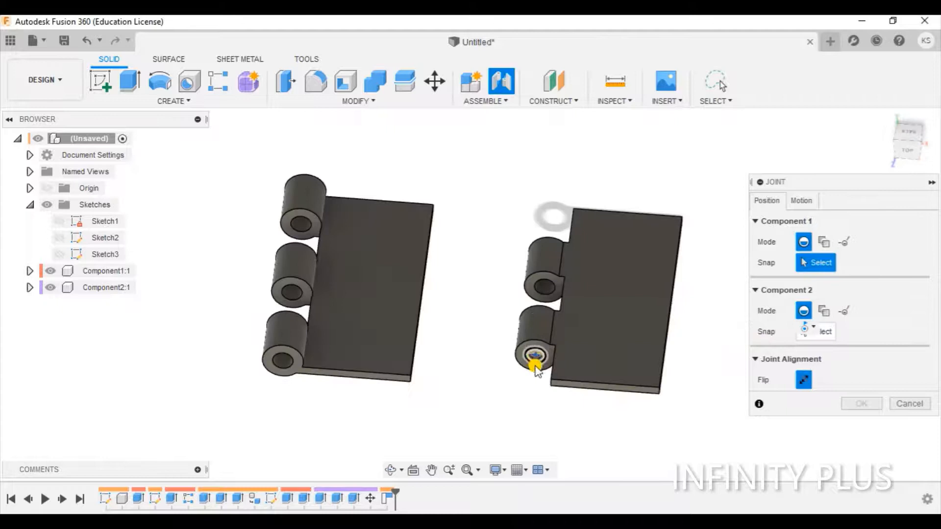
{"action": "left_click", "coordinate": [535, 359]}
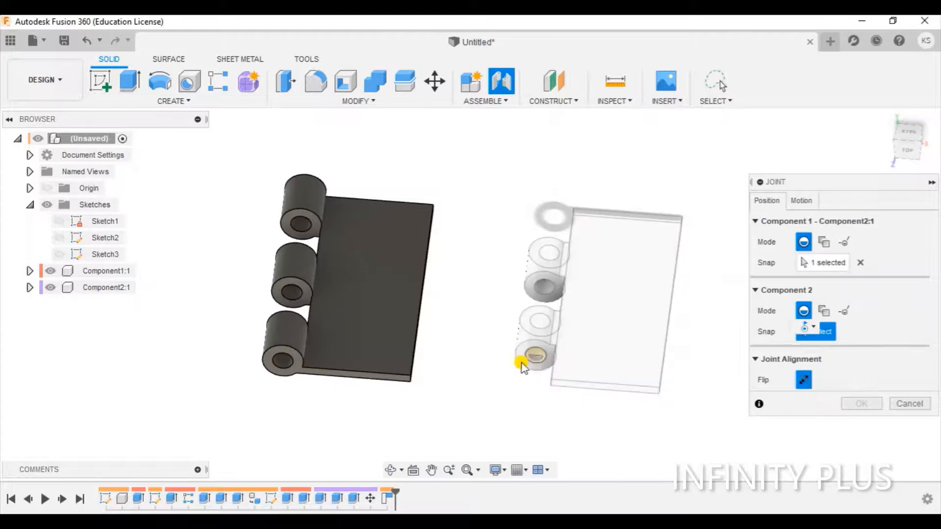
{"action": "middle_click_drag", "start_coordinate": [376, 304], "coordinate": [290, 273], "text": "shift"}
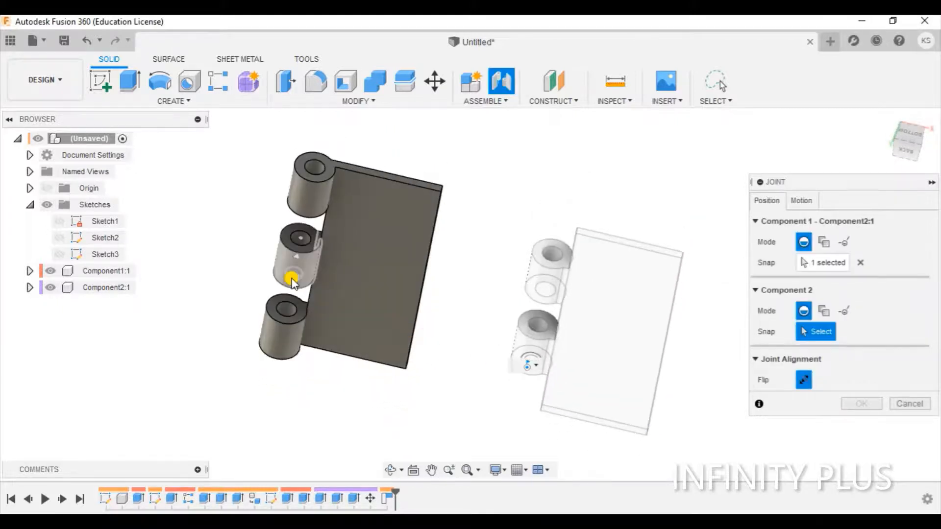
{"action": "left_click", "coordinate": [284, 311]}
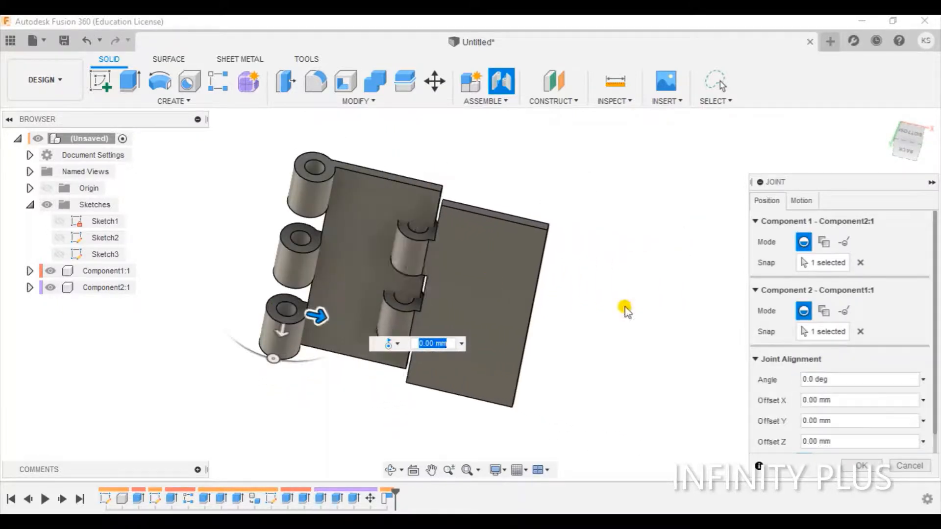
{"action": "middle_click_drag", "start_coordinate": [588, 308], "coordinate": [560, 137], "text": "shift"}
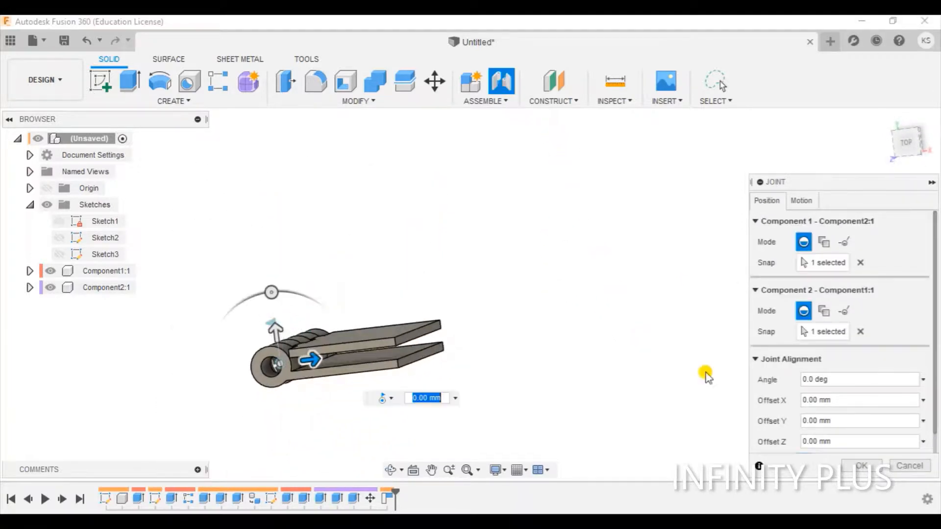
{"action": "left_click", "coordinate": [860, 467]}
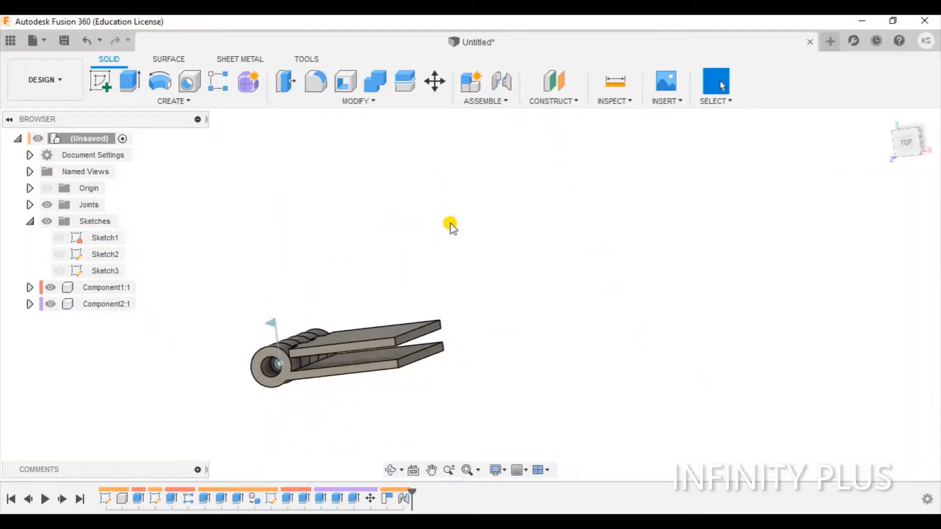
{"action": "left_click", "coordinate": [98, 83]}
{"action": "left_click", "coordinate": [550, 304]}
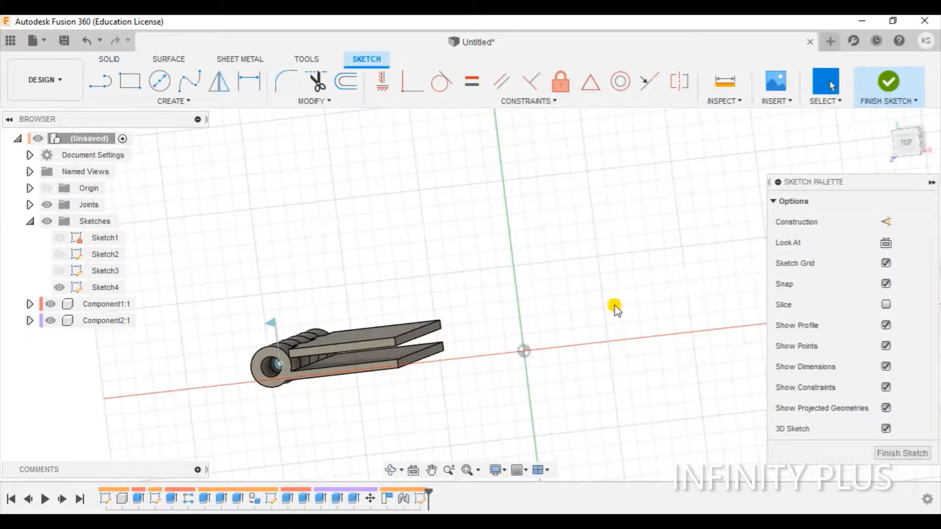
{"action": "left_click", "coordinate": [87, 40]}
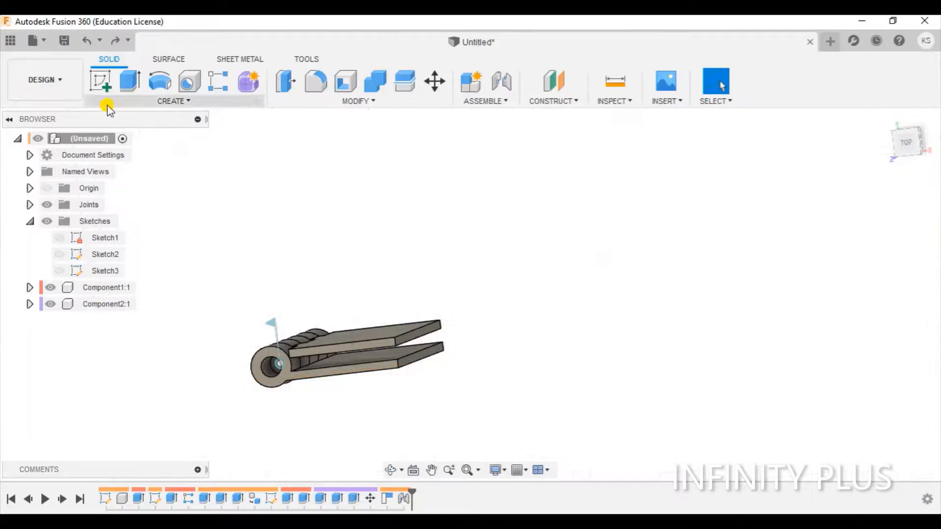
Sketch a 10 mm diameter circle in empty space beside the hinge and finish the sketch.
{"action": "left_click", "coordinate": [101, 81]}
{"action": "middle_click_drag", "start_coordinate": [529, 316], "coordinate": [624, 261], "text": "shift"}
{"action": "left_click", "coordinate": [593, 318]}
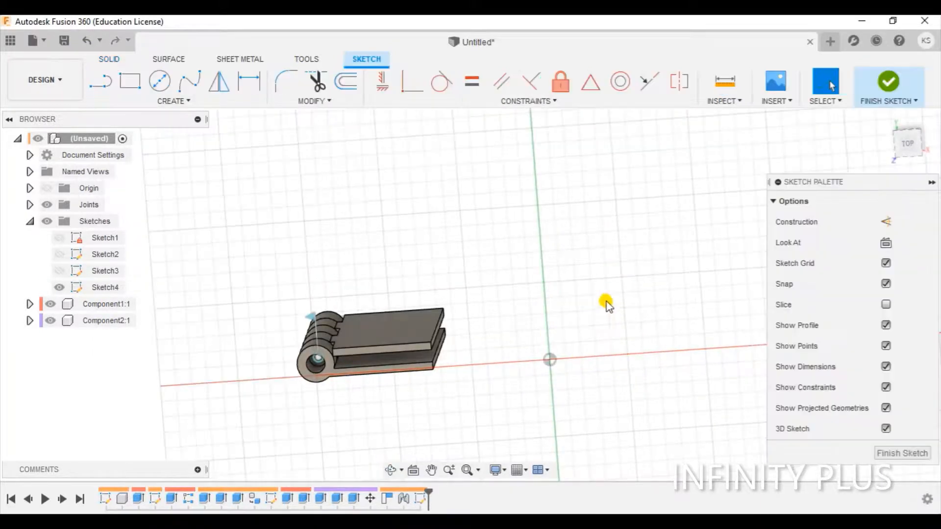
{"action": "left_click", "coordinate": [159, 81]}
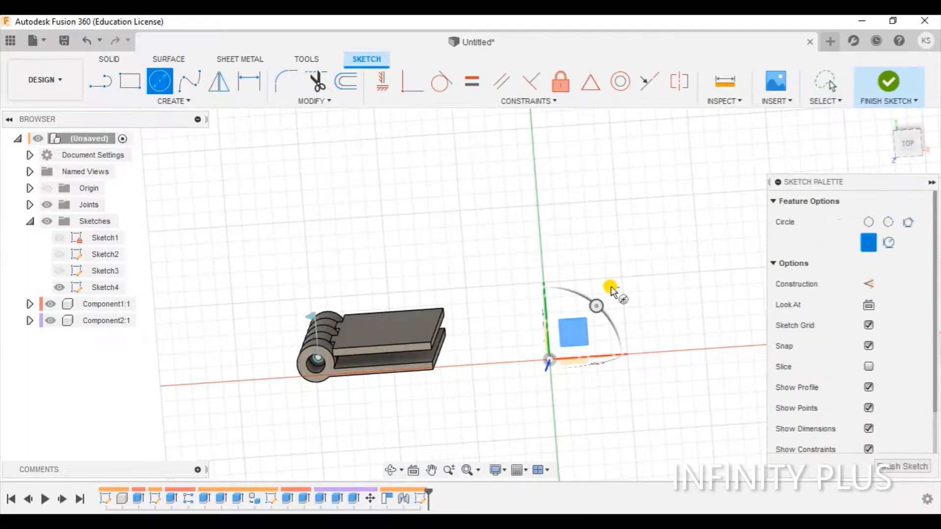
{"action": "left_click", "coordinate": [594, 265]}
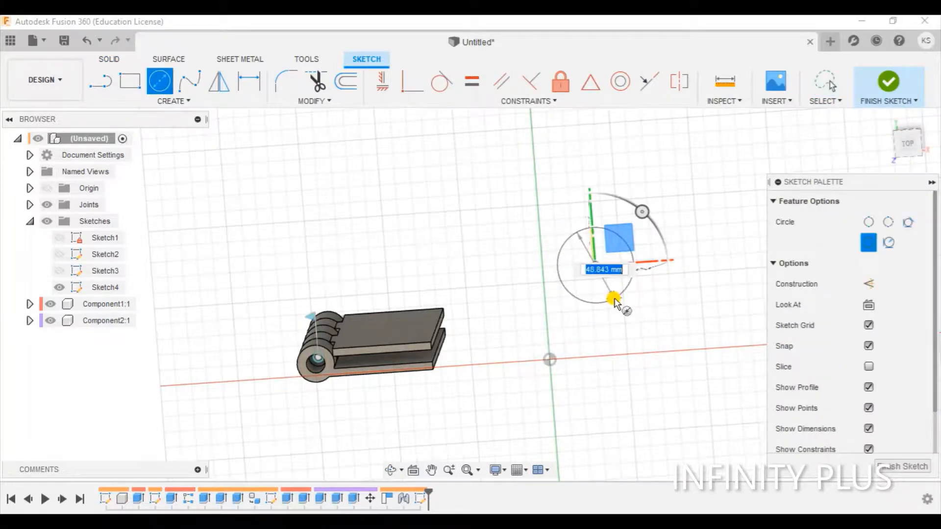
{"action": "key", "text": "Tab"}
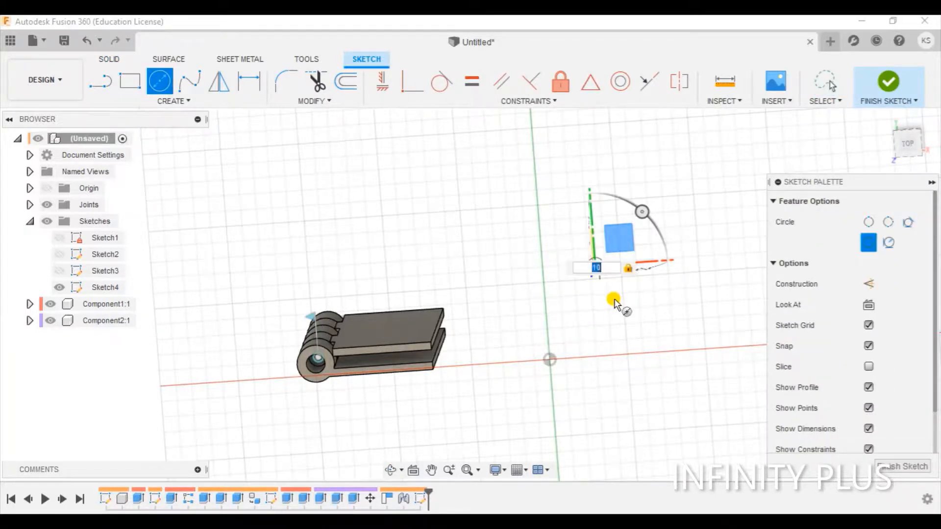
{"action": "key", "text": "Return"}
{"action": "left_click", "coordinate": [918, 455]}
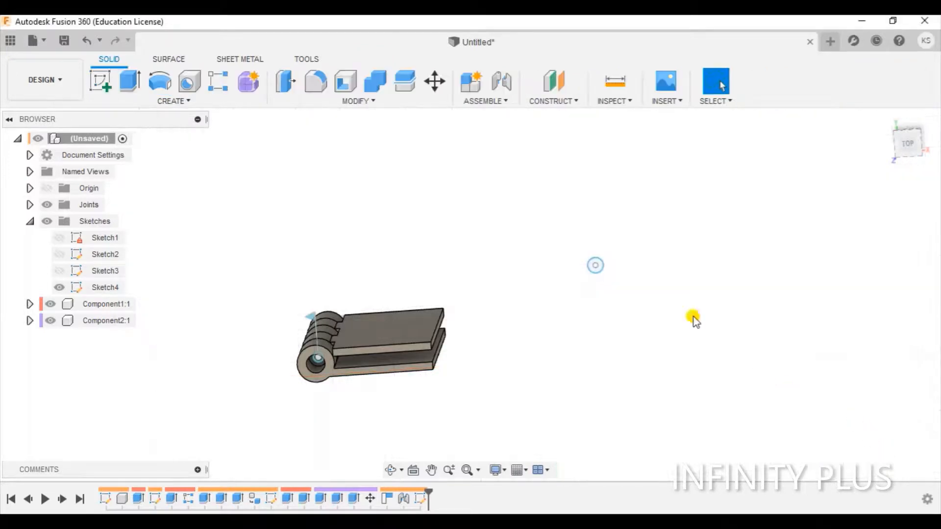
Extrude the circle into a new pin body as long as the hinge and create a component from that body.
{"action": "scroll", "coordinate": [598, 268], "scroll_direction": "up", "scroll_amount": 3}
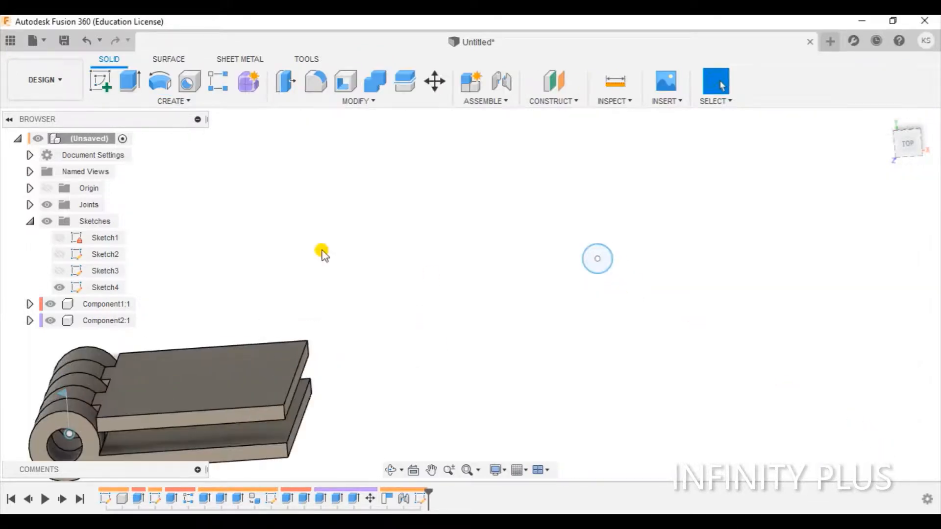
{"action": "left_click", "coordinate": [130, 79]}
{"action": "left_click", "coordinate": [602, 264]}
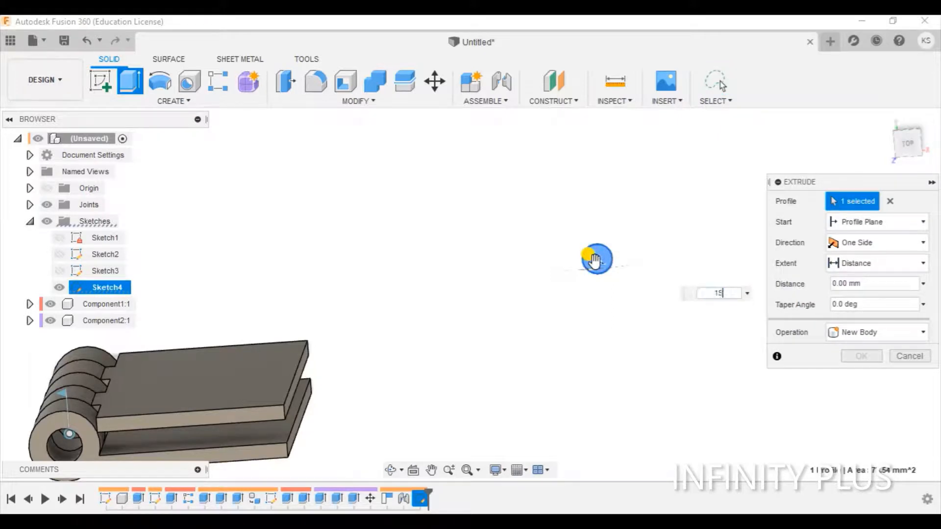
{"action": "key", "text": "Return"}
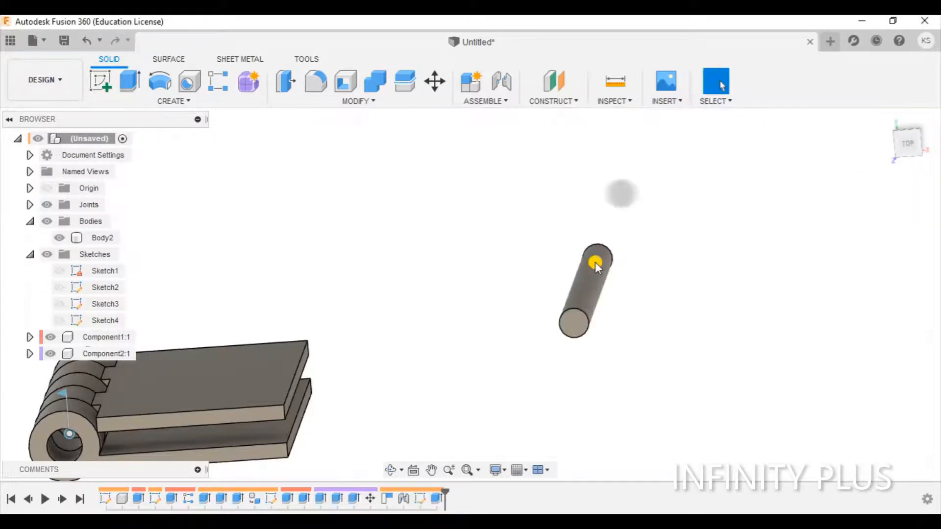
{"action": "scroll", "coordinate": [505, 179], "scroll_direction": "down", "scroll_amount": 3}
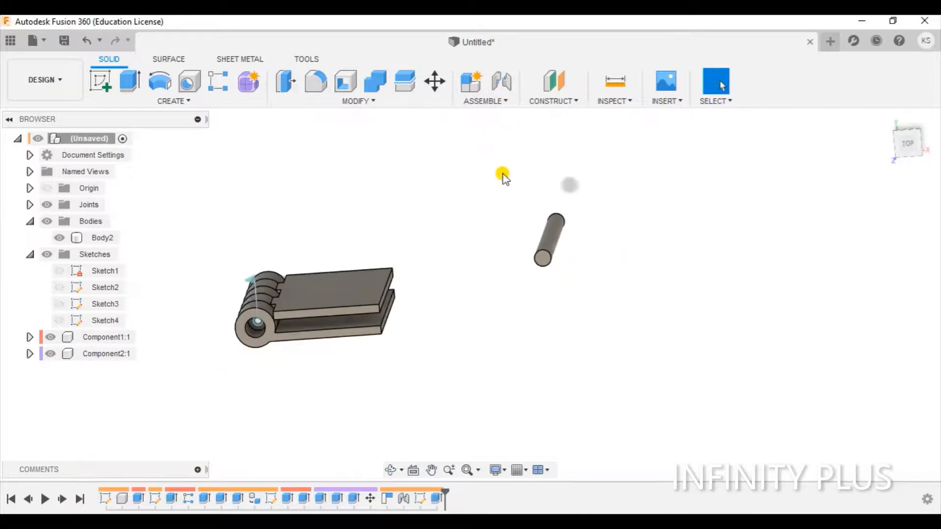
{"action": "right_click", "coordinate": [103, 239]}
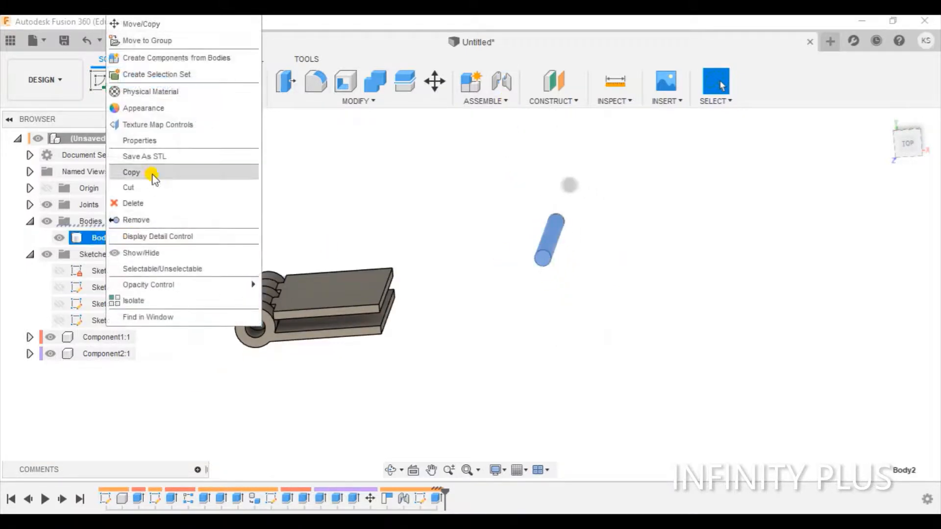
{"action": "left_click", "coordinate": [149, 58]}
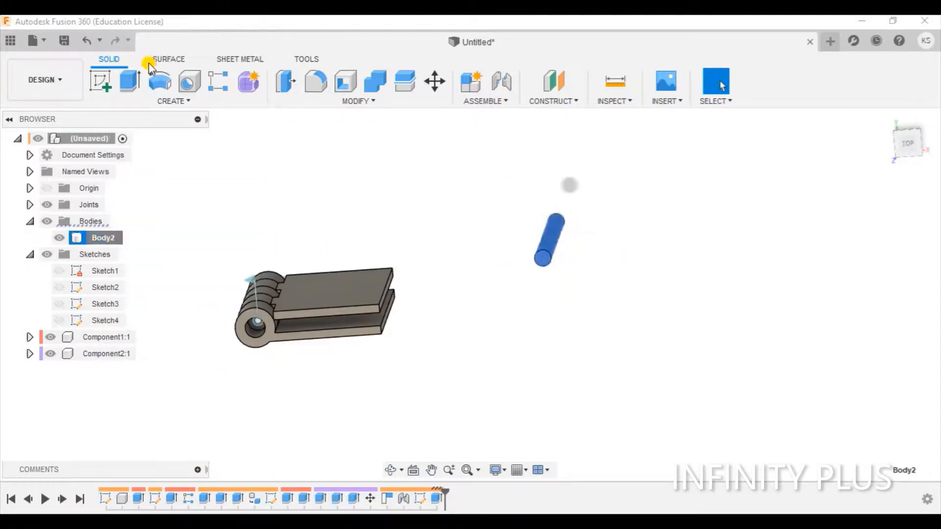
Join the pin's end face to the outer bore edge of the first leaf's end knuckle with no offset.
{"action": "left_click", "coordinate": [544, 263]}
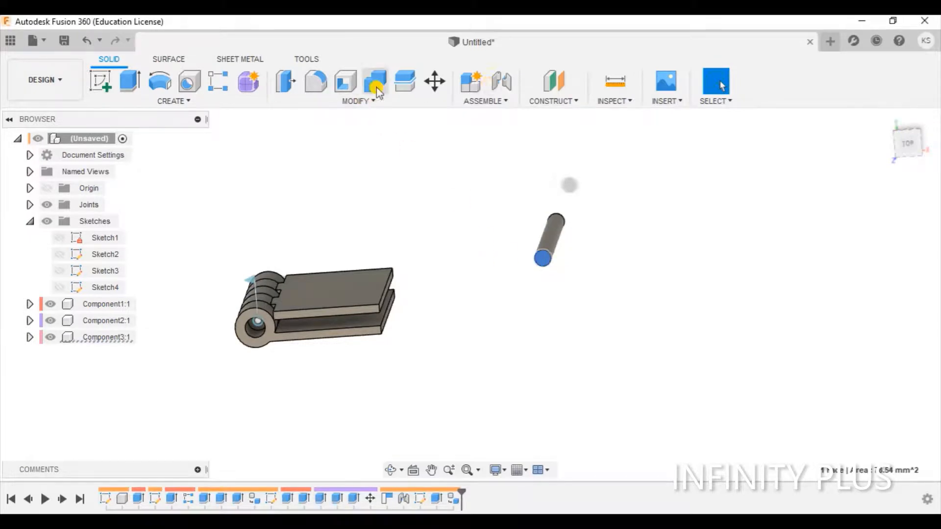
{"action": "left_click", "coordinate": [501, 80]}
{"action": "left_click", "coordinate": [606, 292]}
{"action": "left_click", "coordinate": [622, 323]}
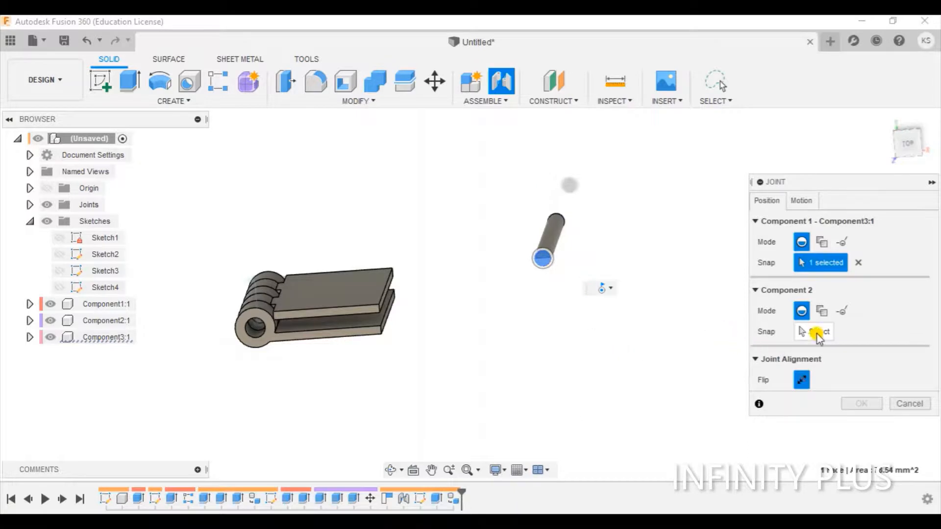
{"action": "left_click", "coordinate": [542, 258]}
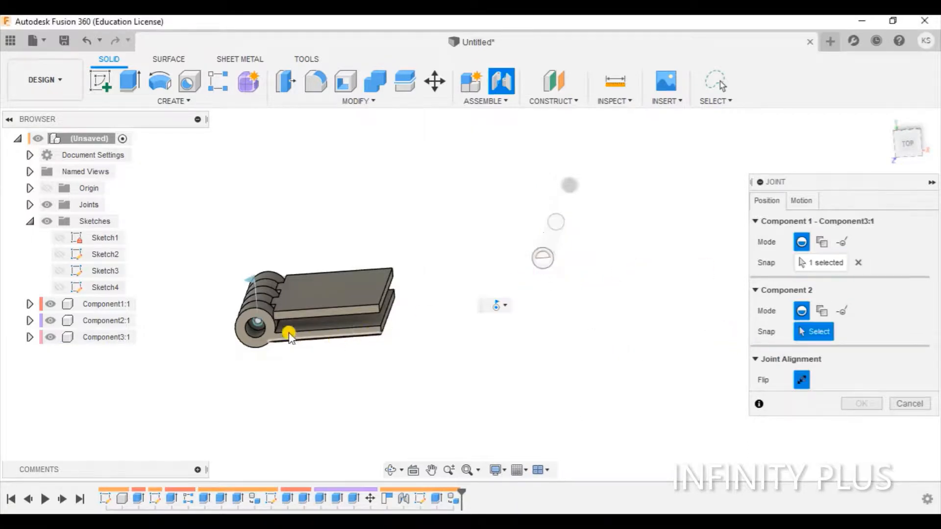
{"action": "left_click", "coordinate": [253, 338]}
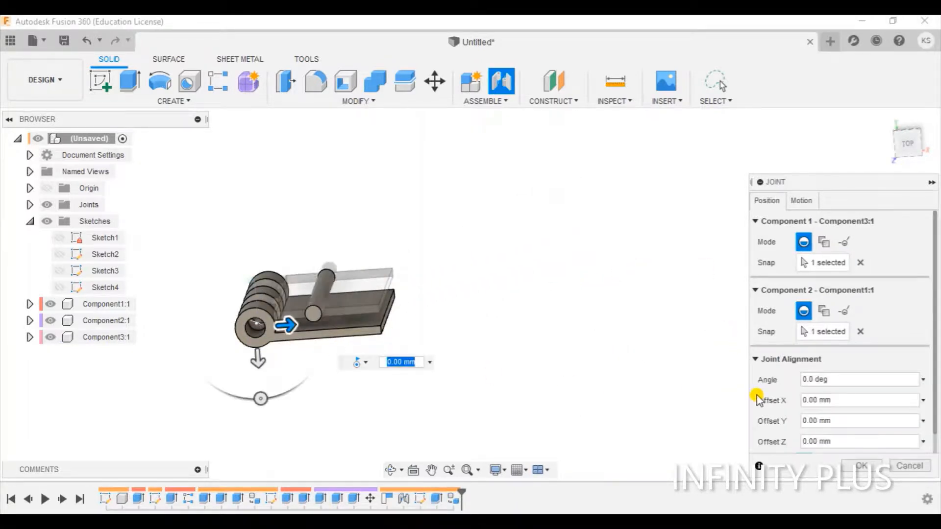
{"action": "left_click", "coordinate": [874, 464]}
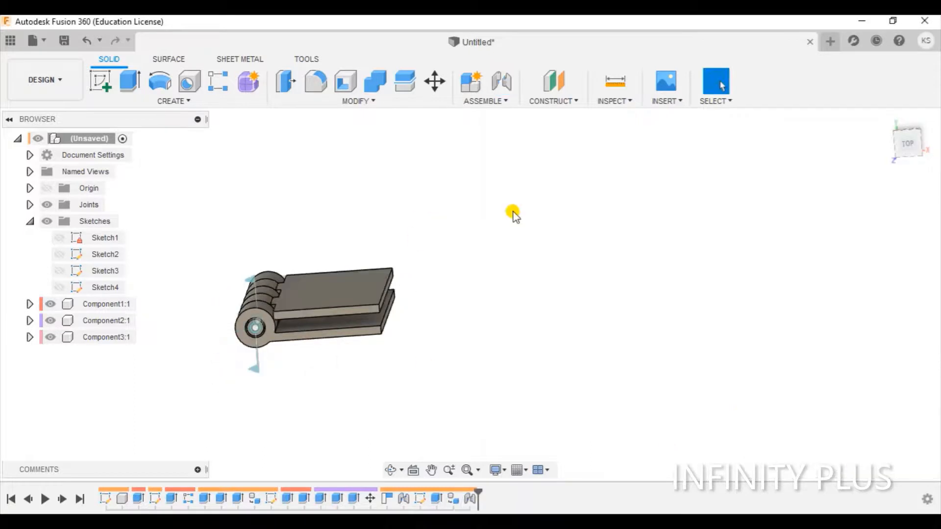
Hide the design's joints and sketches and collapse the sketches group.
{"action": "middle_click_drag", "start_coordinate": [524, 212], "coordinate": [520, 277], "text": "shift"}
{"action": "scroll", "coordinate": [519, 269], "scroll_direction": "down", "scroll_amount": 3}
{"action": "middle_click_drag", "start_coordinate": [524, 245], "coordinate": [579, 305]}
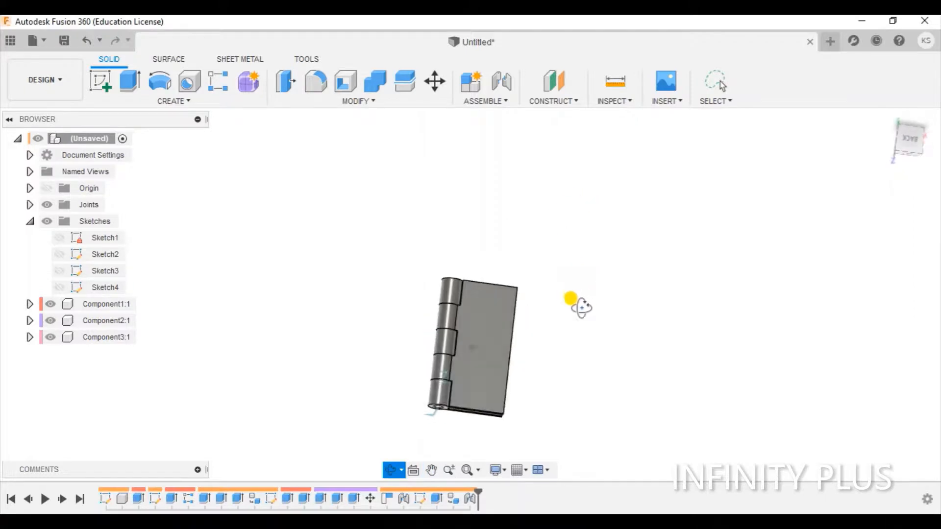
{"action": "left_click", "coordinate": [47, 205]}
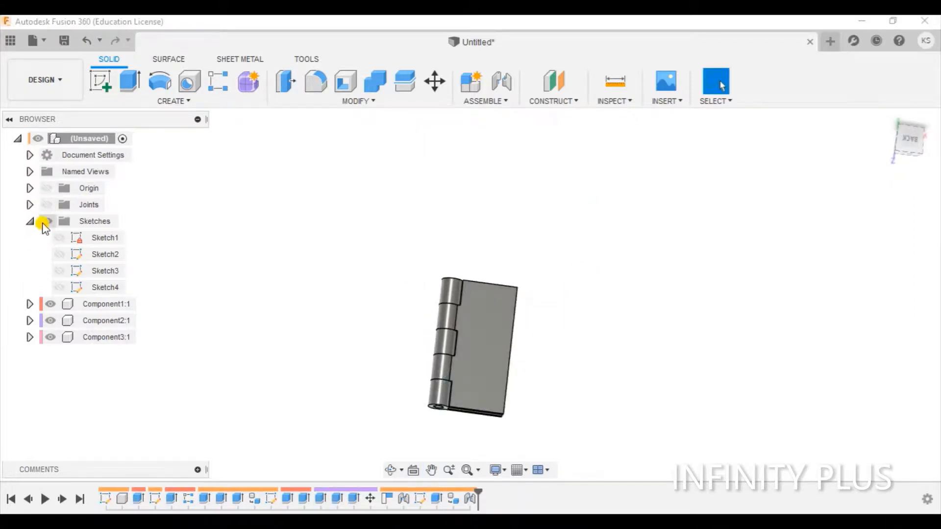
{"action": "left_click", "coordinate": [49, 222]}
{"action": "left_click", "coordinate": [30, 223]}
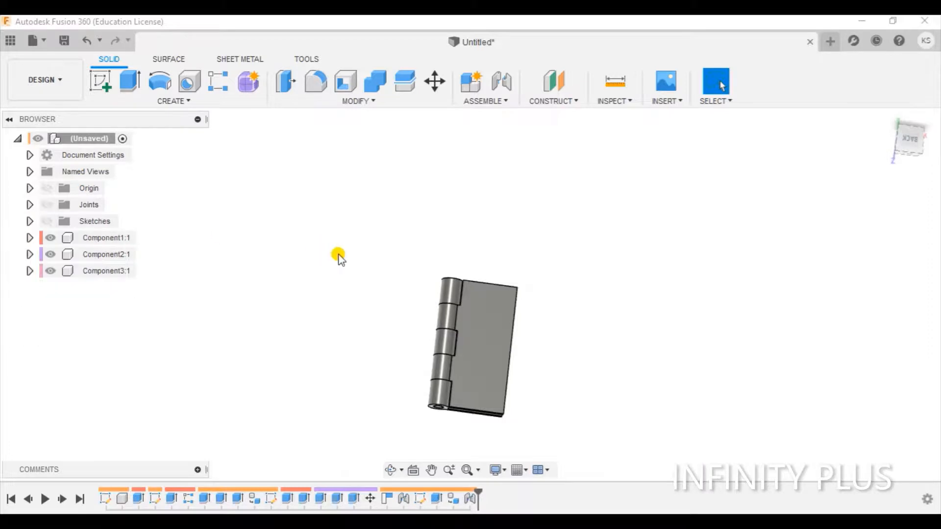
Start a sketch on the second leaf's flat outer face and draw an 8 mm diameter circle near its upper knuckle-side corner.
{"action": "left_click", "coordinate": [904, 142]}
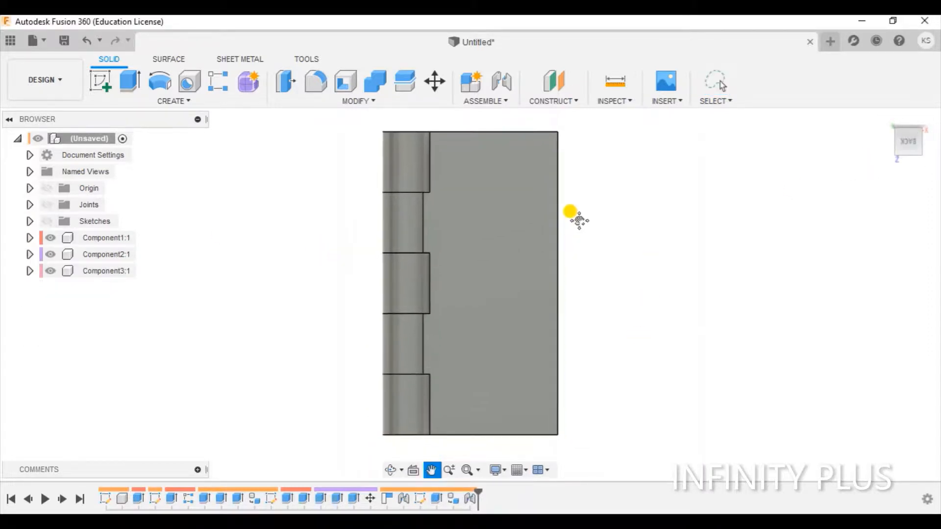
{"action": "left_click", "coordinate": [95, 90]}
{"action": "left_click", "coordinate": [499, 246]}
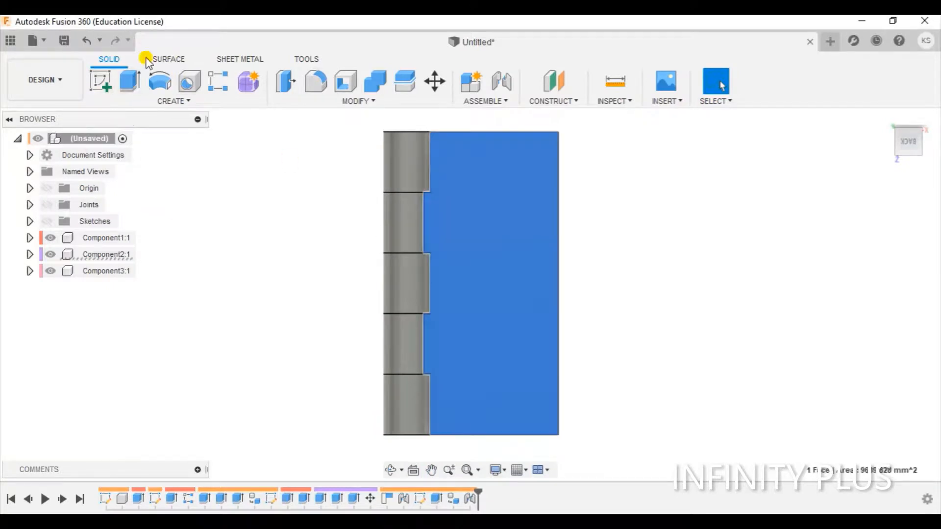
{"action": "left_click", "coordinate": [103, 91]}
{"action": "left_click", "coordinate": [160, 81]}
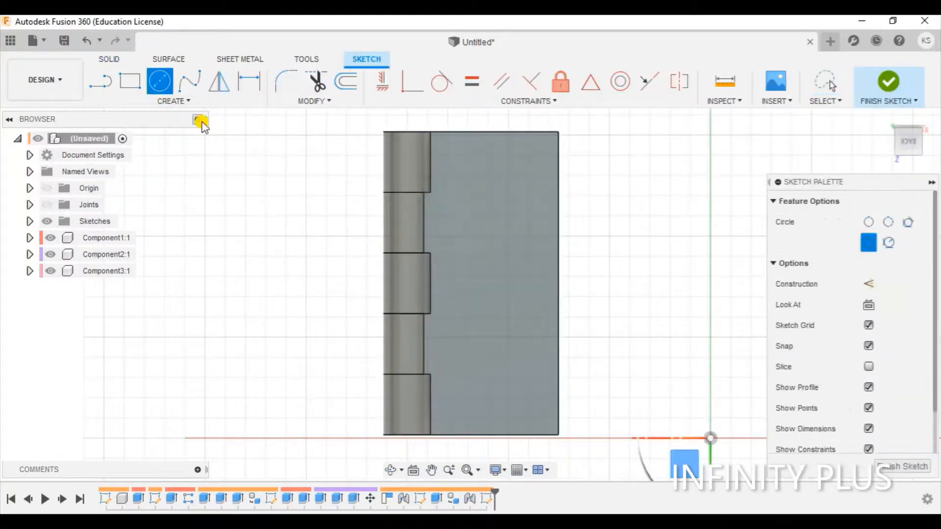
{"action": "left_click", "coordinate": [459, 156]}
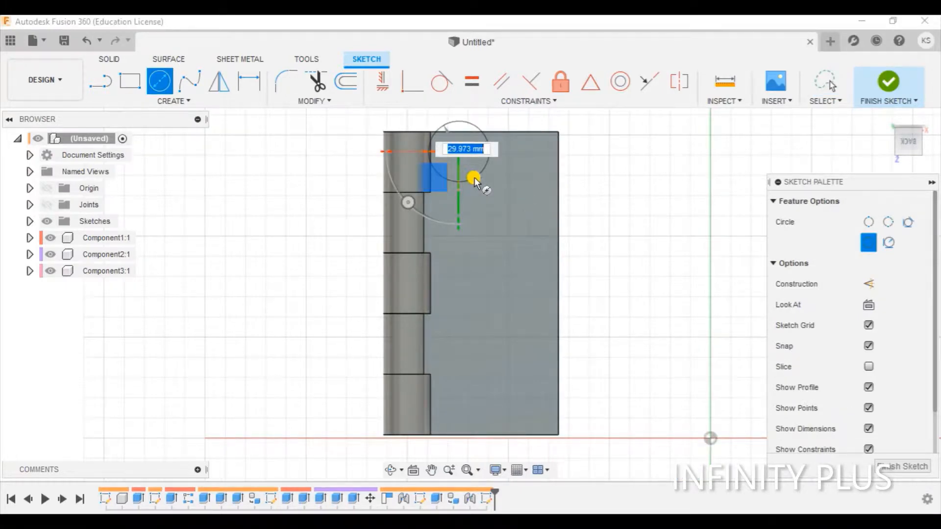
{"action": "type", "text": "8"}
{"action": "key", "text": "Tab"}
{"action": "key", "text": "Return"}
{"action": "key", "text": "Escape"}
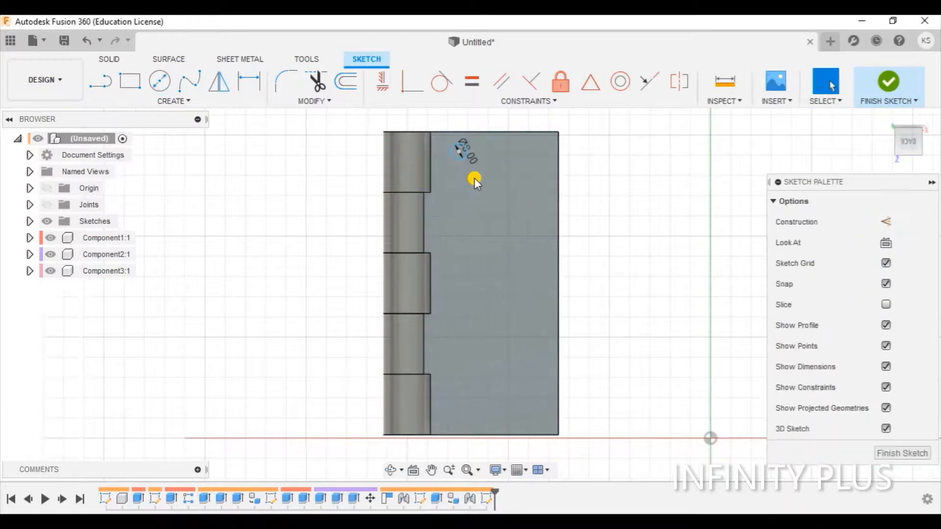
{"action": "left_click", "coordinate": [162, 89]}
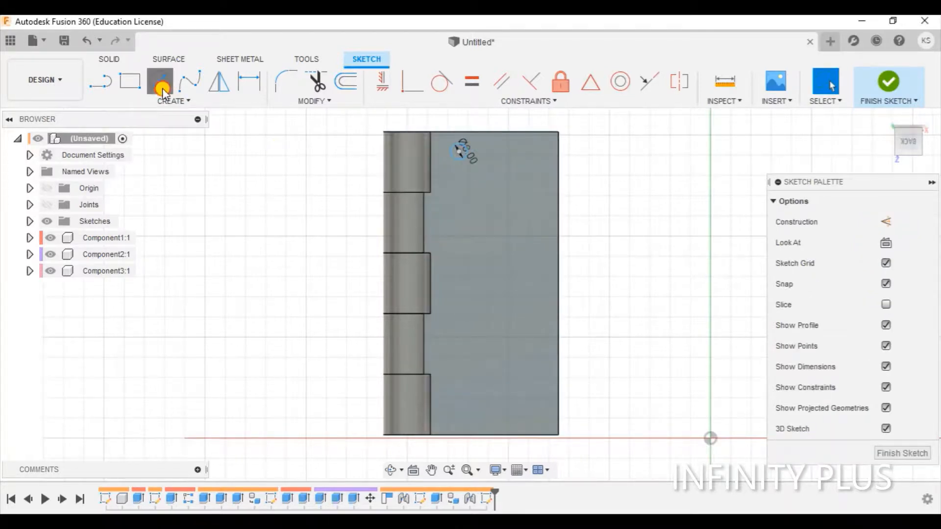
{"action": "left_click", "coordinate": [522, 184]}
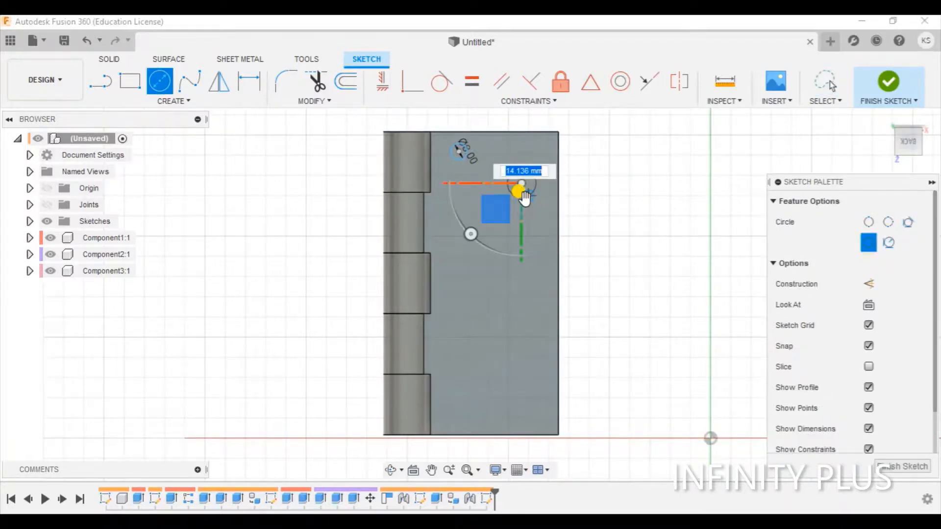
{"action": "key", "text": "Tab"}
{"action": "left_click", "coordinate": [520, 192]}
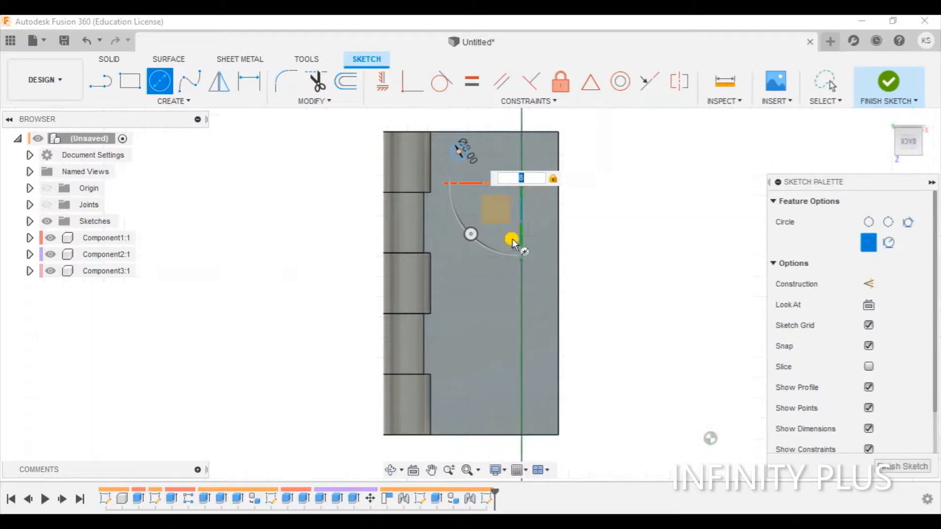
{"action": "key", "text": "Tab"}
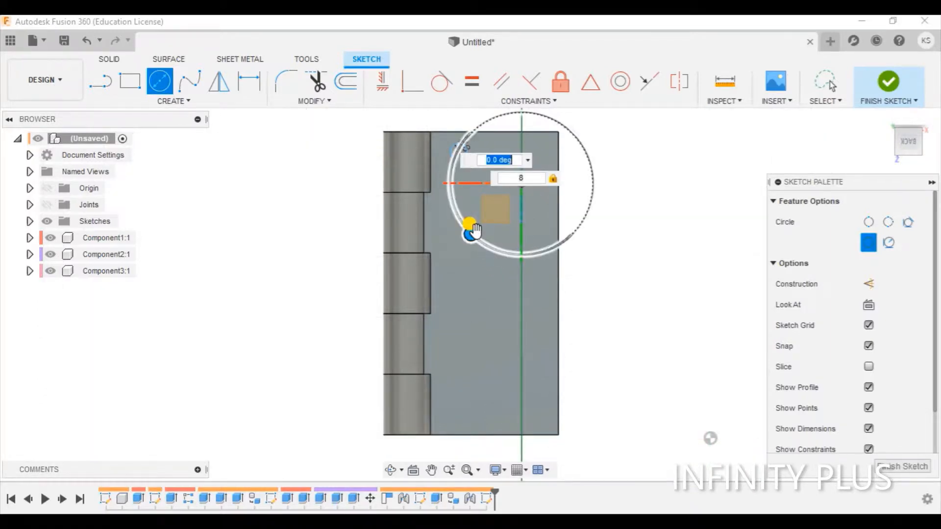
{"action": "key", "text": "Return"}
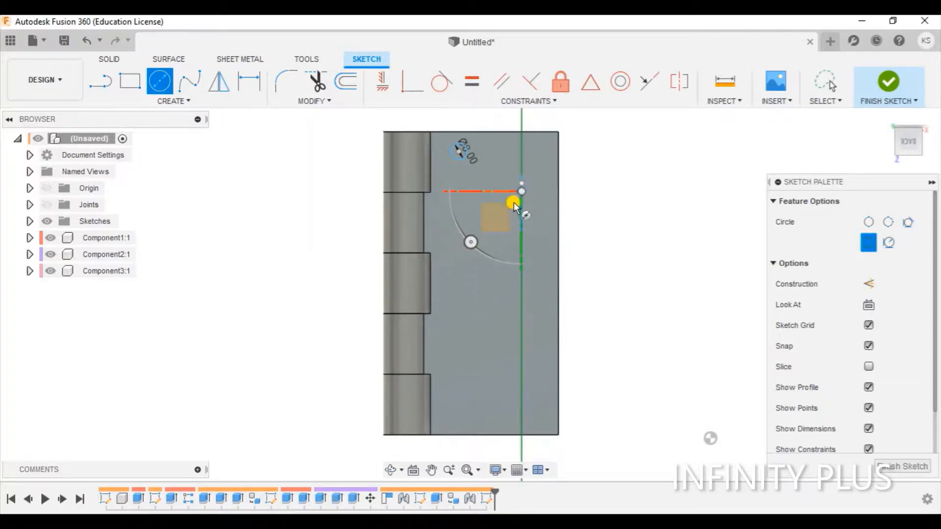
{"action": "scroll", "coordinate": [521, 195], "scroll_direction": "up", "scroll_amount": 4}
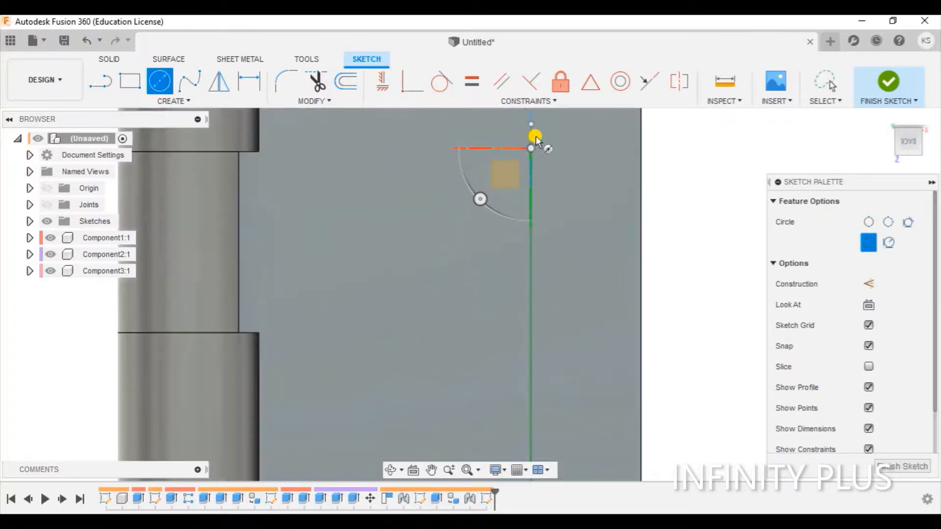
{"action": "key", "text": "Escape"}
{"action": "scroll", "coordinate": [507, 201], "scroll_direction": "down", "scroll_amount": 5}
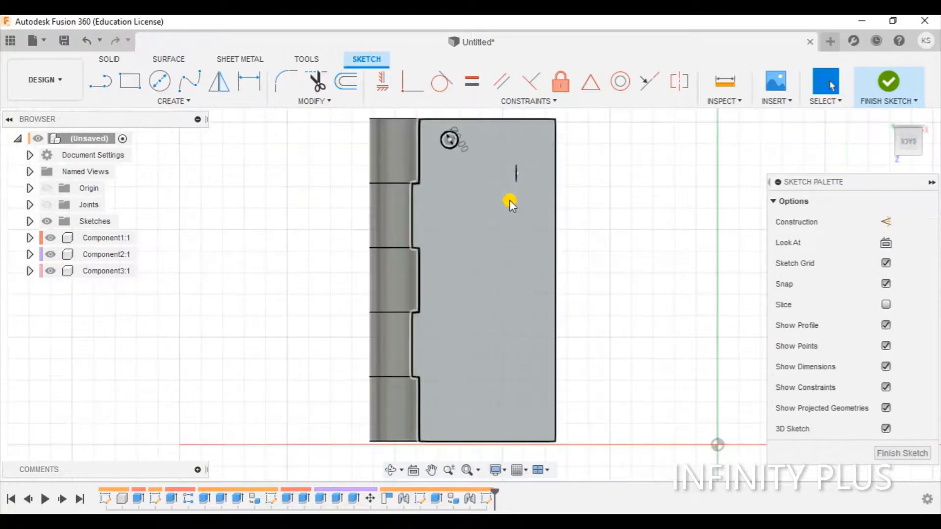
Add a second 8 mm diameter circle to the leaf face, slightly lower and nearer the free long edge.
{"action": "left_click", "coordinate": [159, 81]}
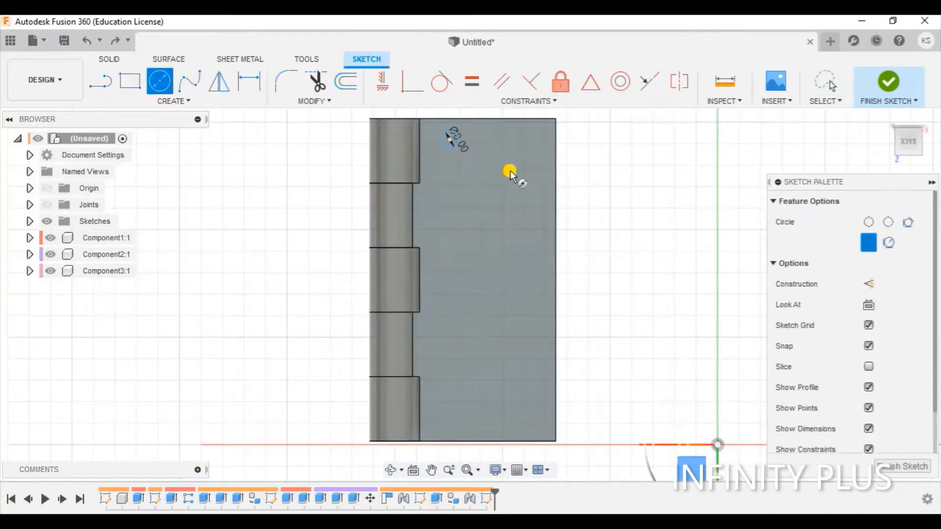
{"action": "left_click", "coordinate": [509, 171]}
{"action": "type", "text": "8"}
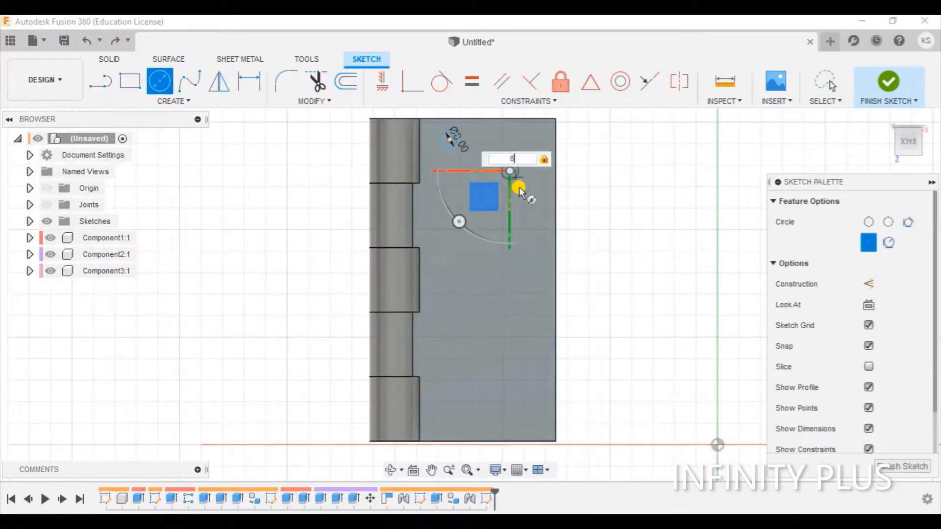
{"action": "key", "text": "Return"}
{"action": "key", "text": "Escape"}
Add two 8 mm diameter circles to the leaf face: one beside the second knuckle and one near the lower free corner.
{"action": "left_click", "coordinate": [159, 81]}
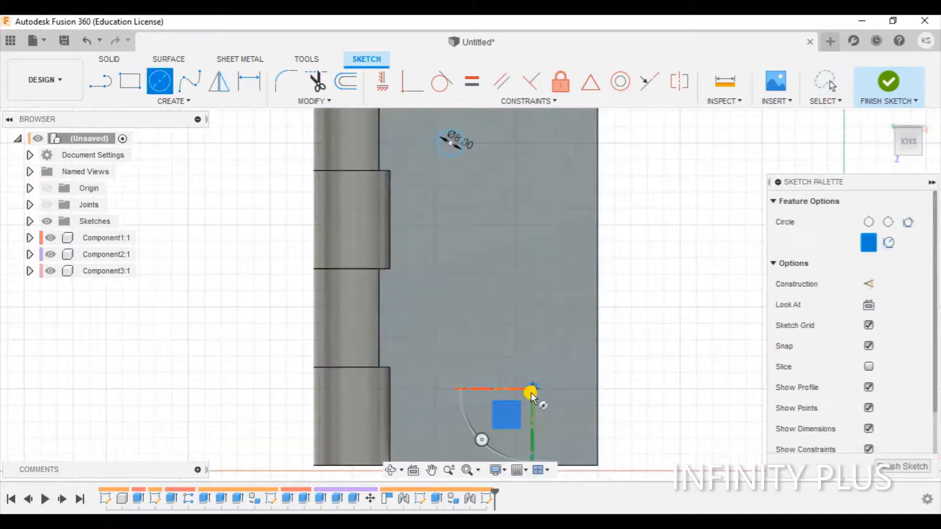
{"action": "key", "text": "Escape"}
{"action": "left_click", "coordinate": [159, 80]}
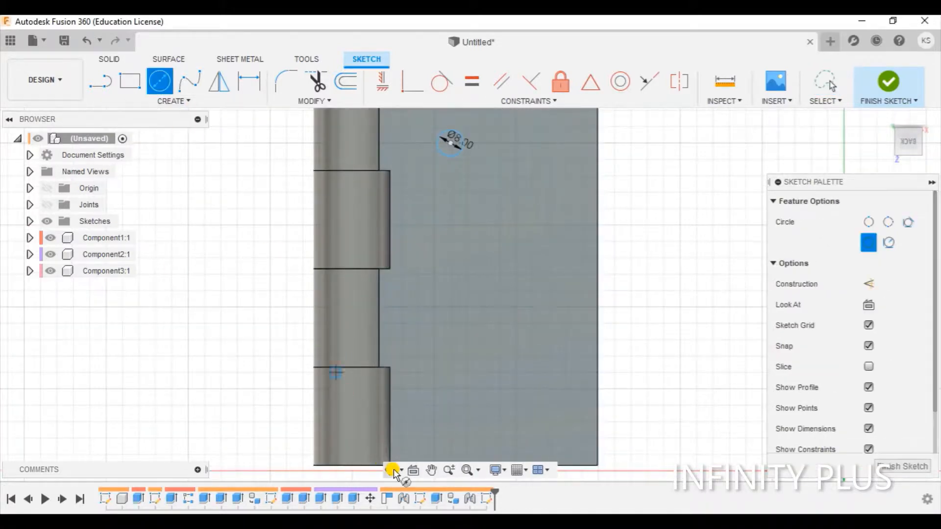
{"action": "scroll", "coordinate": [568, 397], "scroll_direction": "down", "scroll_amount": 3}
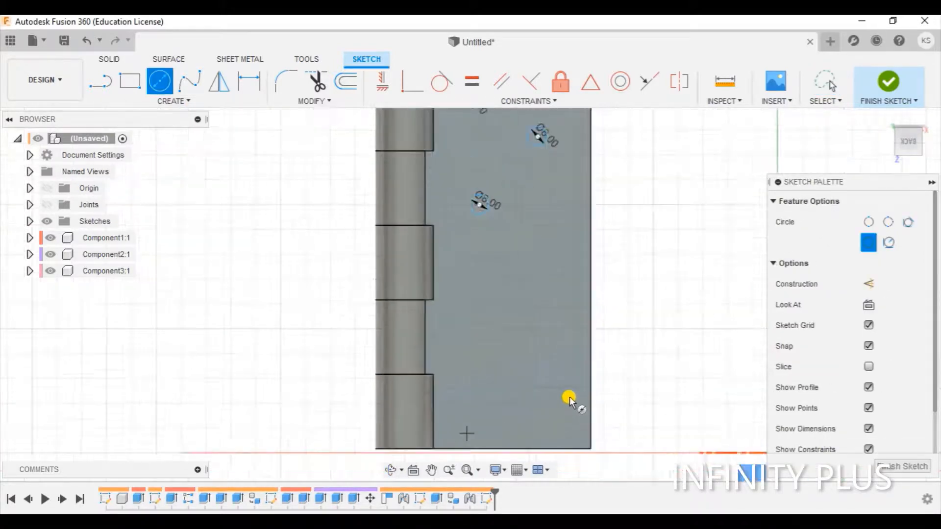
{"action": "left_click", "coordinate": [557, 389]}
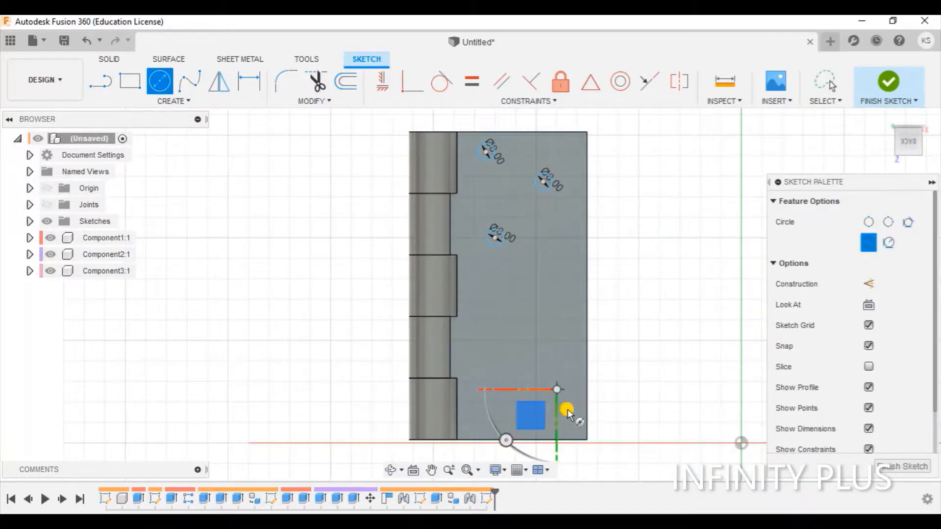
{"action": "left_click", "coordinate": [558, 390]}
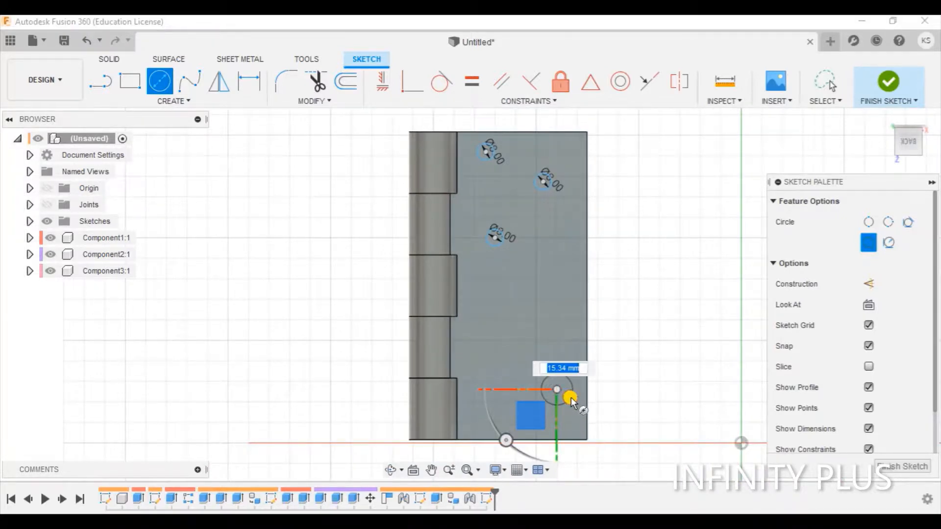
{"action": "type", "text": "8"}
{"action": "key", "text": "Return"}
{"action": "key", "text": "Escape"}
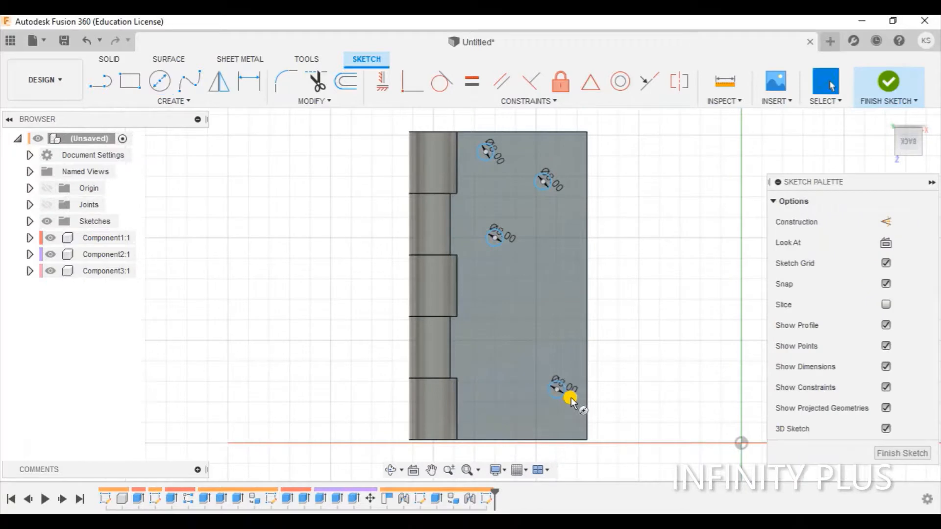
Add two more 8 mm diameter circles: one near the leaf's lower knuckle-side corner and one just below the leaf's middle.
{"action": "left_click", "coordinate": [160, 81]}
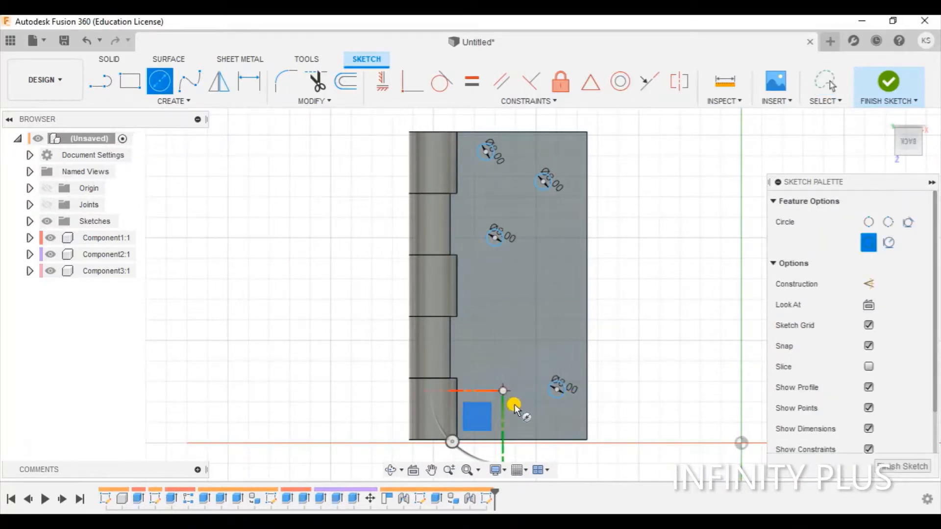
{"action": "left_click", "coordinate": [504, 391]}
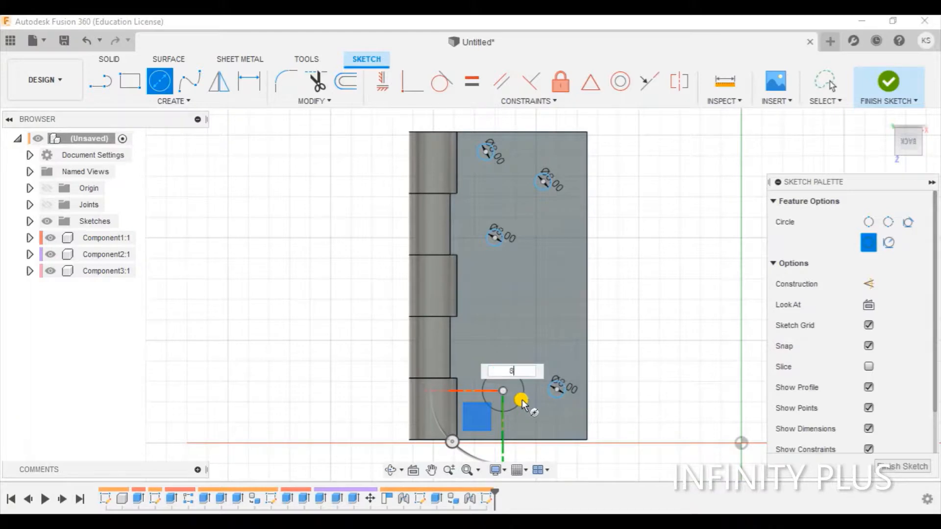
{"action": "key", "text": "Tab"}
{"action": "key", "text": "Return"}
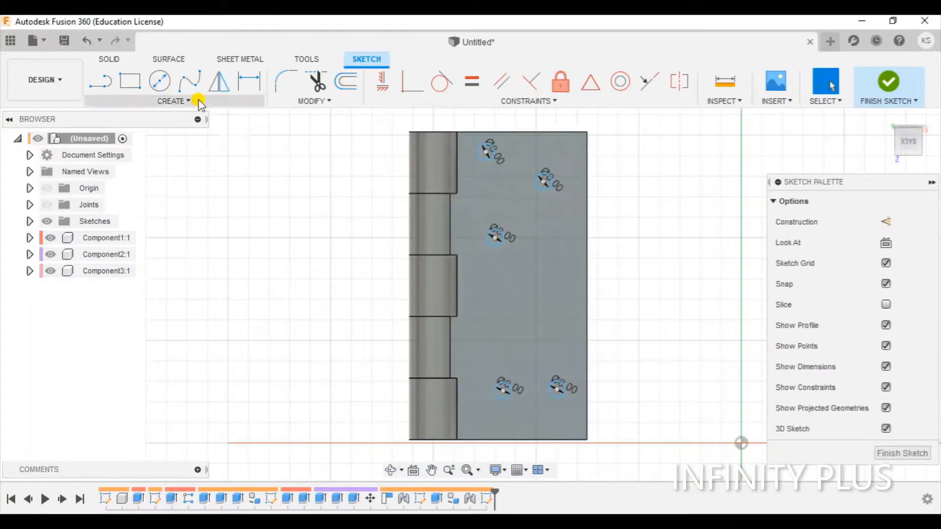
{"action": "left_click", "coordinate": [159, 81]}
{"action": "left_click", "coordinate": [515, 300]}
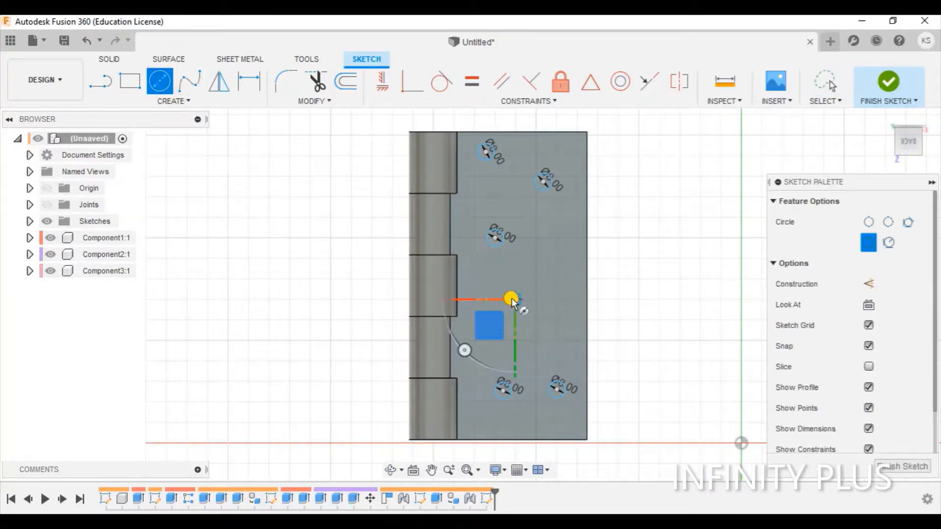
{"action": "key", "text": "Escape"}
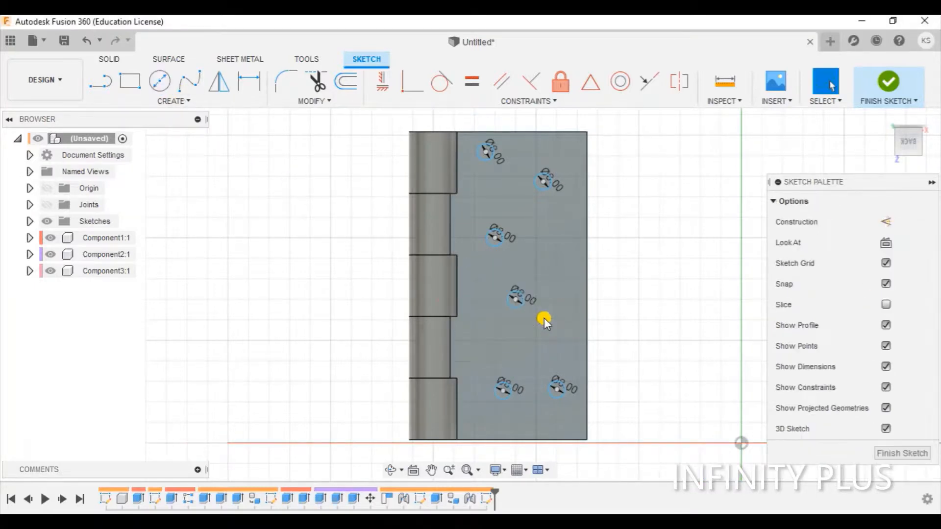
Adjust the screw-hole circle positions on the leaf face and undo the last show/hide change.
{"action": "scroll", "coordinate": [448, 316], "scroll_direction": "down", "scroll_amount": 2}
{"action": "left_click_drag", "start_coordinate": [452, 313], "coordinate": [461, 281]}
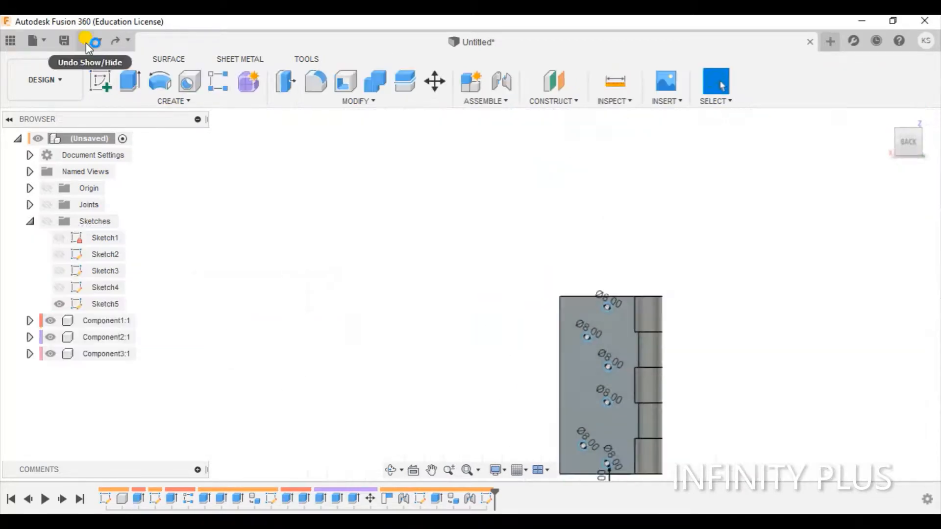
{"action": "left_click", "coordinate": [86, 43]}
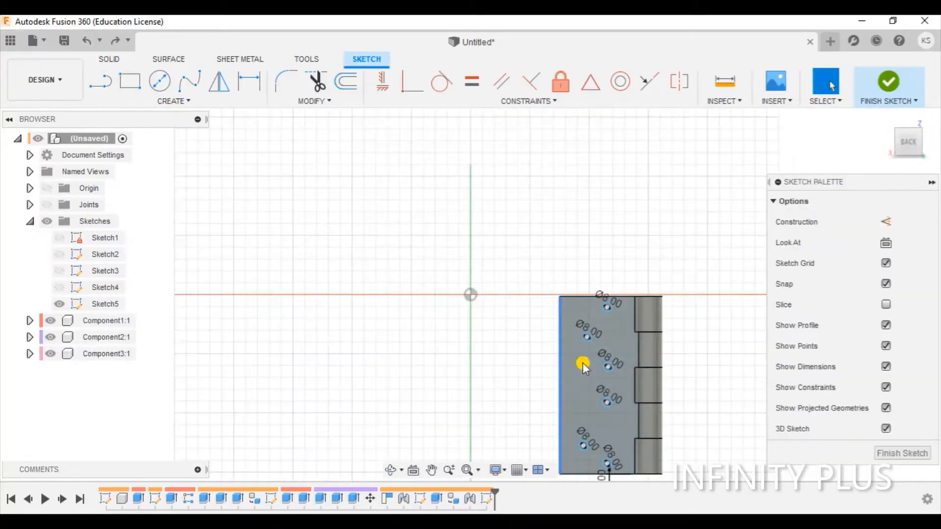
Cut the six 8 mm circles through both leaves with an Extrude distance of -25 mm.
{"action": "scroll", "coordinate": [586, 361], "scroll_direction": "up", "scroll_amount": 2}
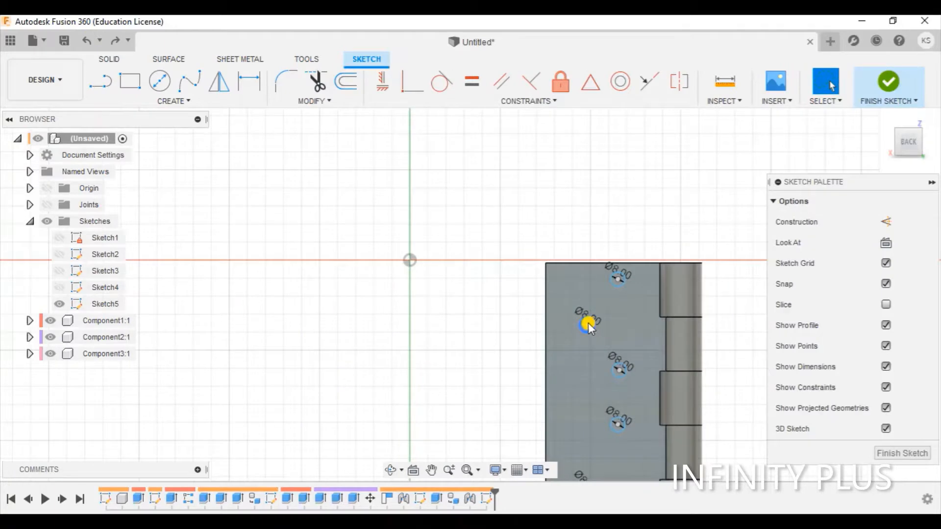
{"action": "key", "text": "e"}
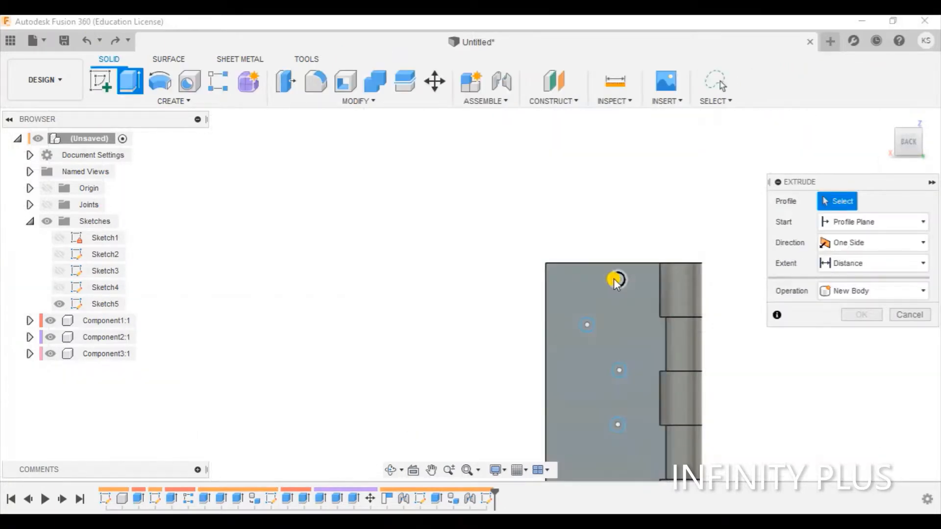
{"action": "left_click", "coordinate": [615, 279]}
{"action": "left_click", "coordinate": [587, 325]}
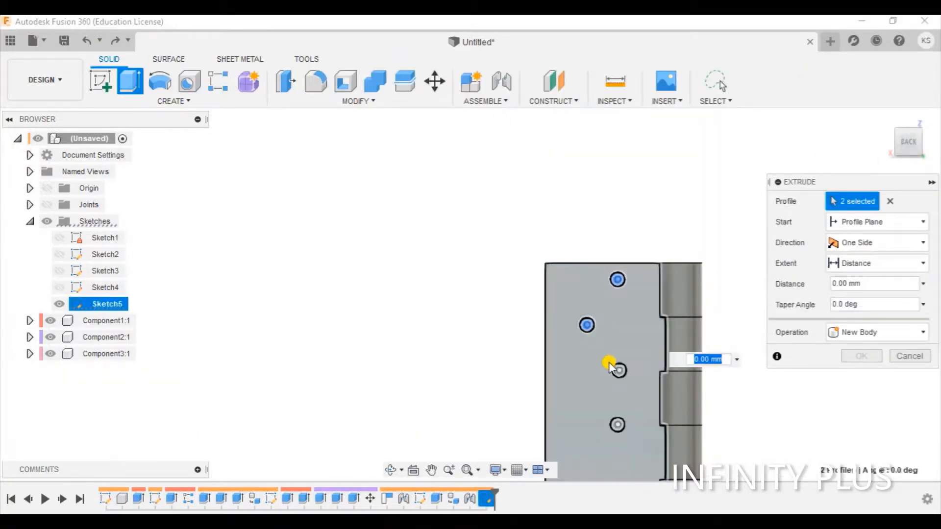
{"action": "left_click", "coordinate": [617, 372]}
{"action": "left_click", "coordinate": [615, 425]}
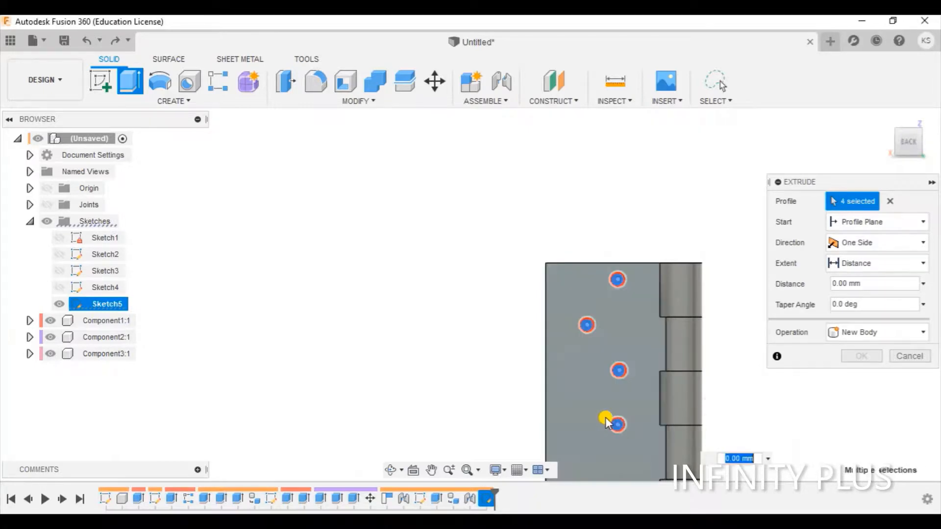
{"action": "middle_click_drag", "start_coordinate": [605, 422], "coordinate": [536, 244]}
{"action": "left_click", "coordinate": [506, 309]}
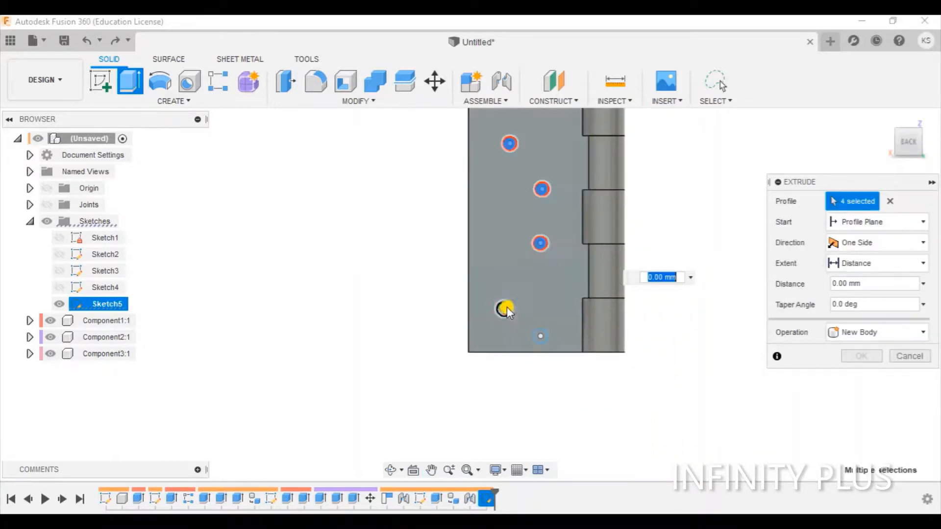
{"action": "left_click", "coordinate": [542, 336]}
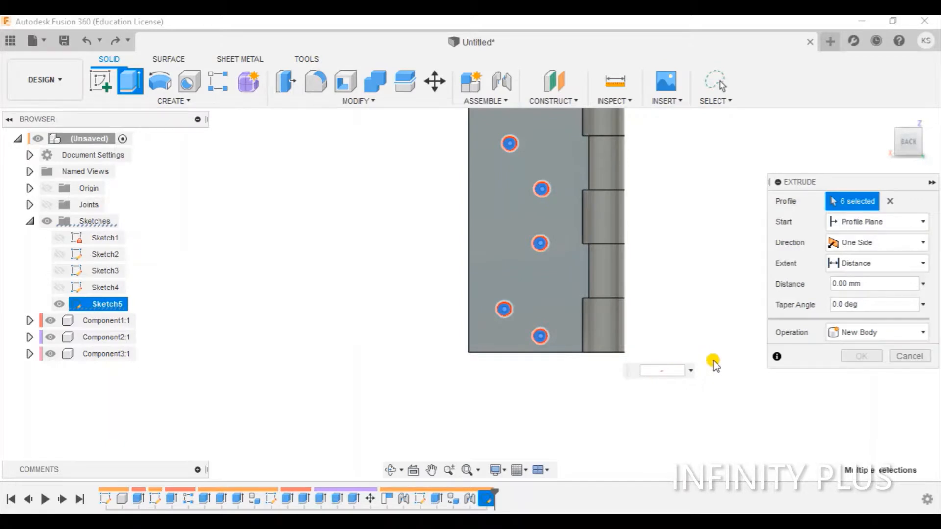
{"action": "type", "text": "-25"}
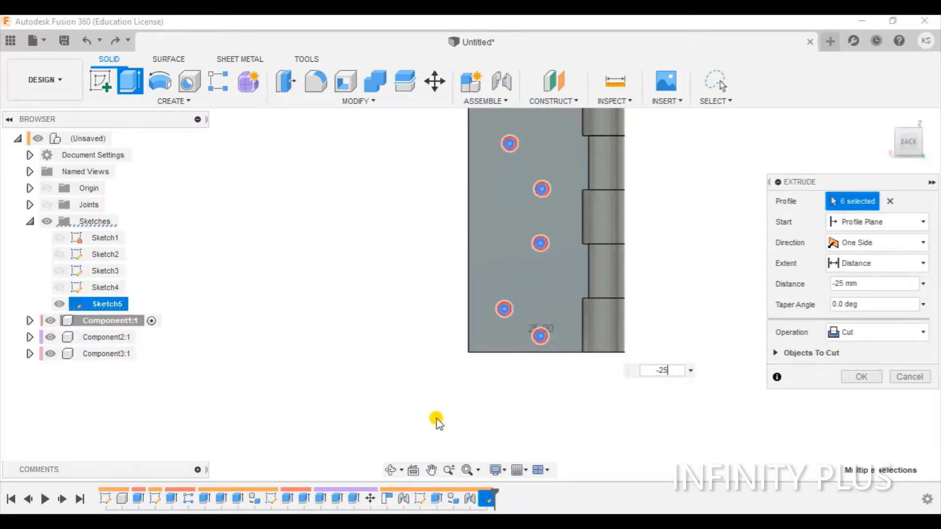
{"action": "middle_click_drag", "start_coordinate": [437, 420], "coordinate": [558, 407], "text": "shift"}
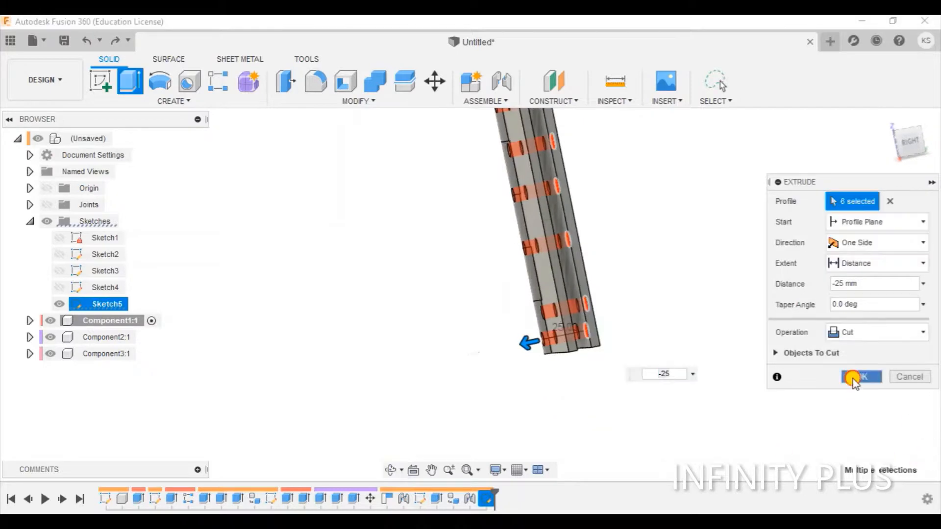
{"action": "left_click", "coordinate": [854, 379]}
Start a constant-radius fillet on the nearer leaf's end-face edges and free long edges, including the other leaf's inner end edge.
{"action": "middle_click_drag", "start_coordinate": [703, 377], "coordinate": [538, 374], "text": "shift"}
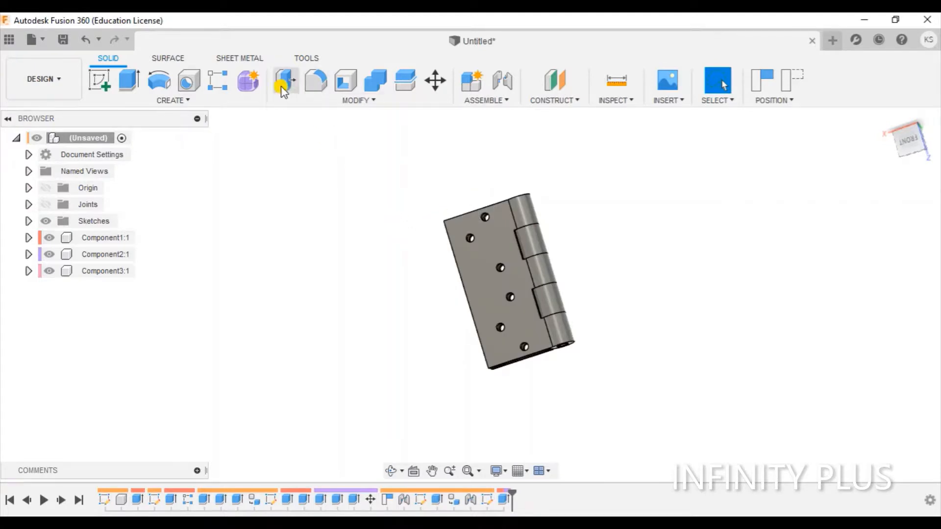
{"action": "left_click", "coordinate": [318, 83]}
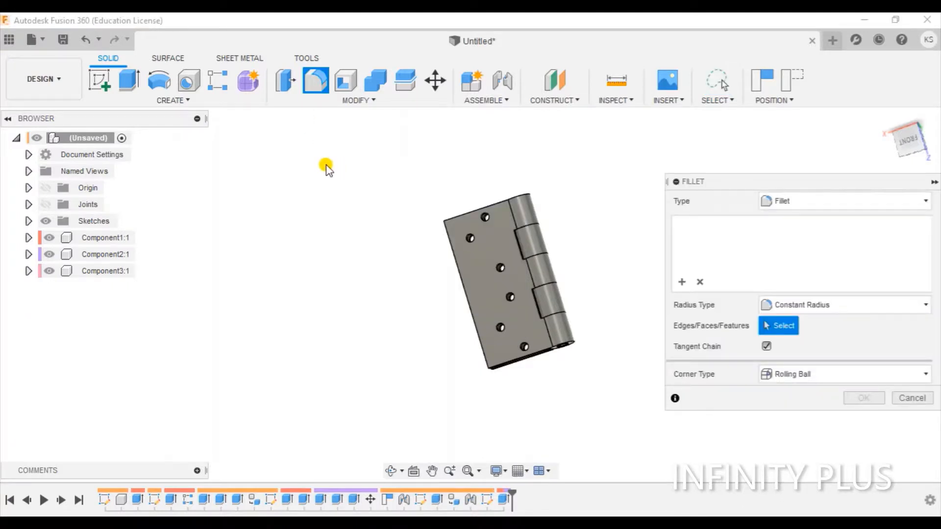
{"action": "middle_click_drag", "start_coordinate": [326, 167], "coordinate": [240, 247], "text": "shift"}
{"action": "scroll", "coordinate": [414, 248], "scroll_direction": "up", "scroll_amount": 3}
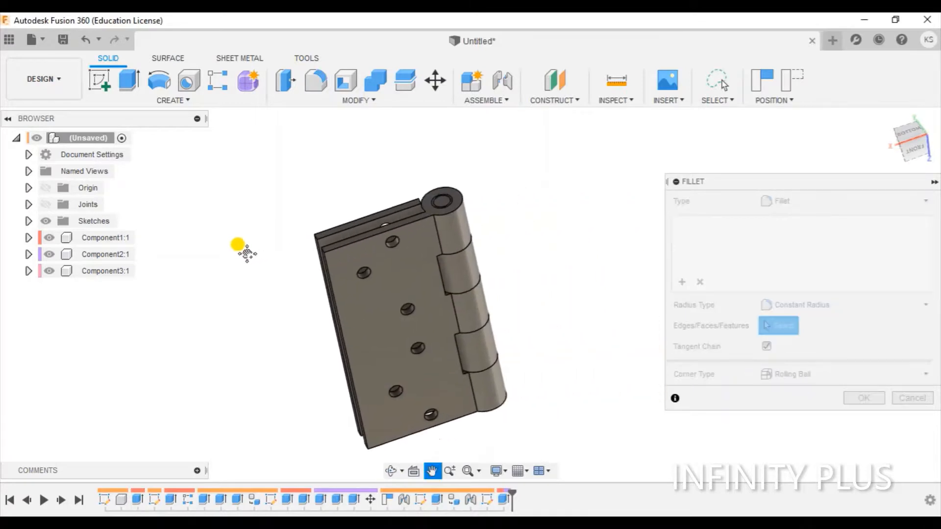
{"action": "left_click", "coordinate": [353, 240]}
{"action": "left_click", "coordinate": [342, 228]}
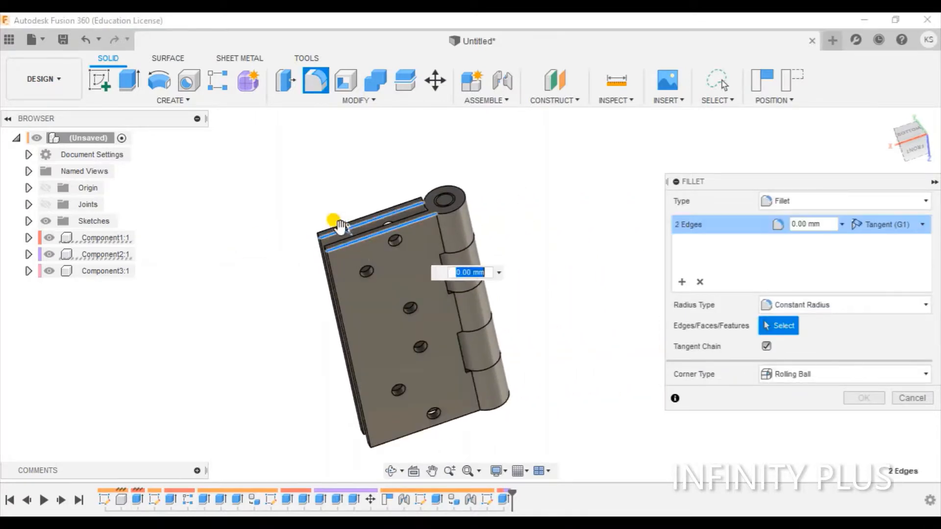
{"action": "middle_click_drag", "start_coordinate": [273, 259], "coordinate": [281, 296], "text": "shift"}
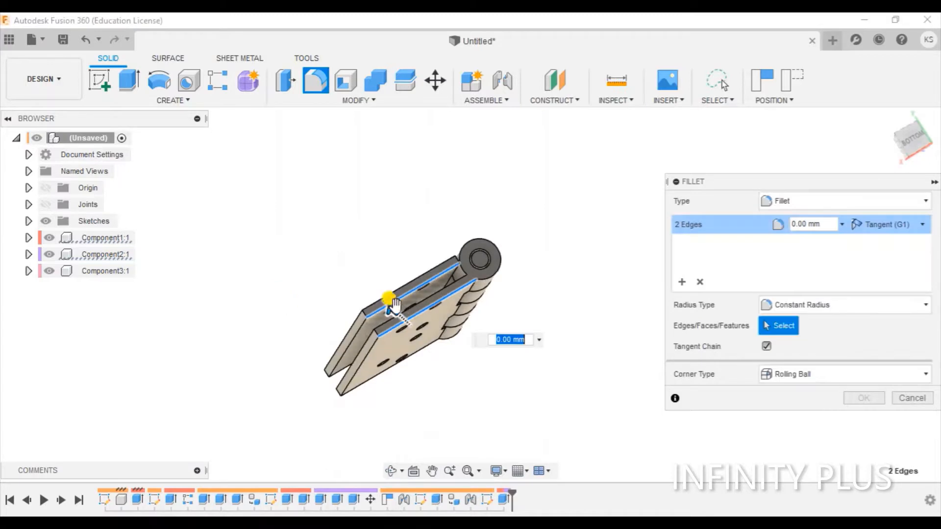
{"action": "left_click", "coordinate": [408, 312]}
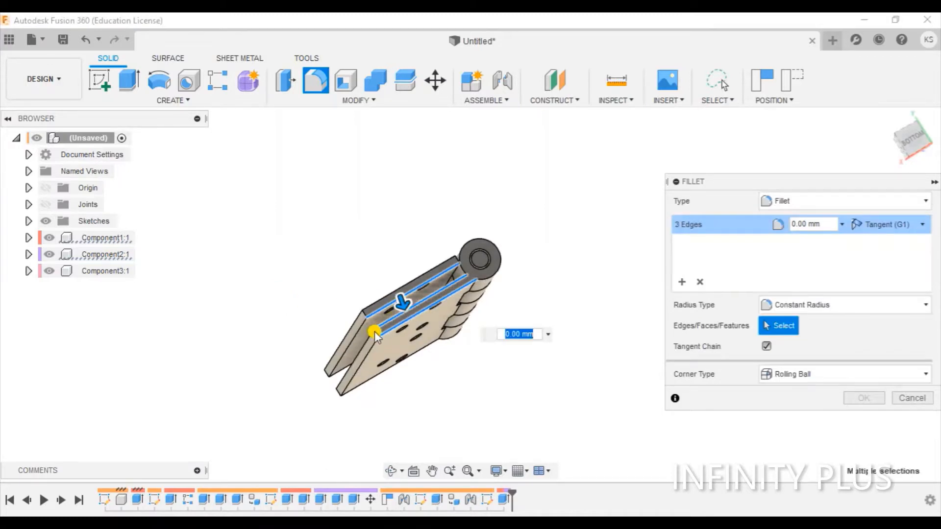
{"action": "scroll", "coordinate": [375, 332], "scroll_direction": "up", "scroll_amount": 5}
{"action": "left_click", "coordinate": [383, 331]}
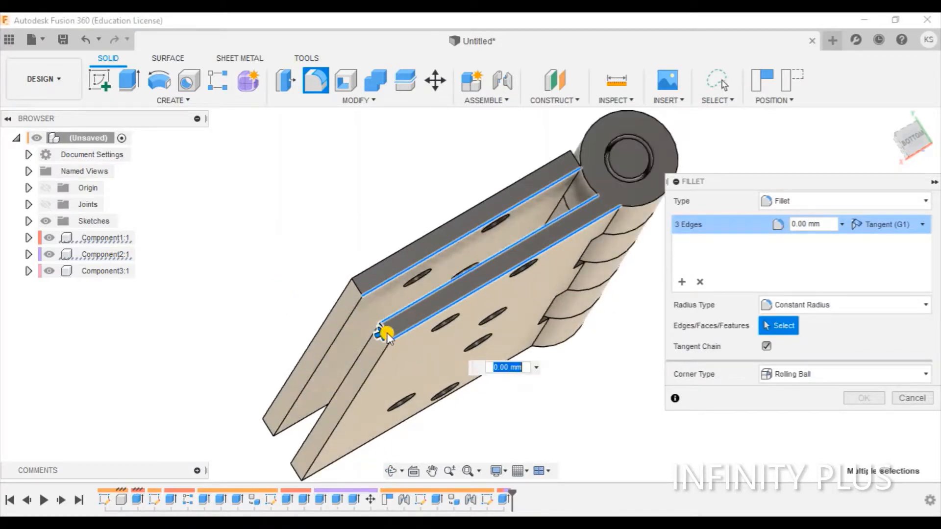
{"action": "left_click", "coordinate": [373, 369]}
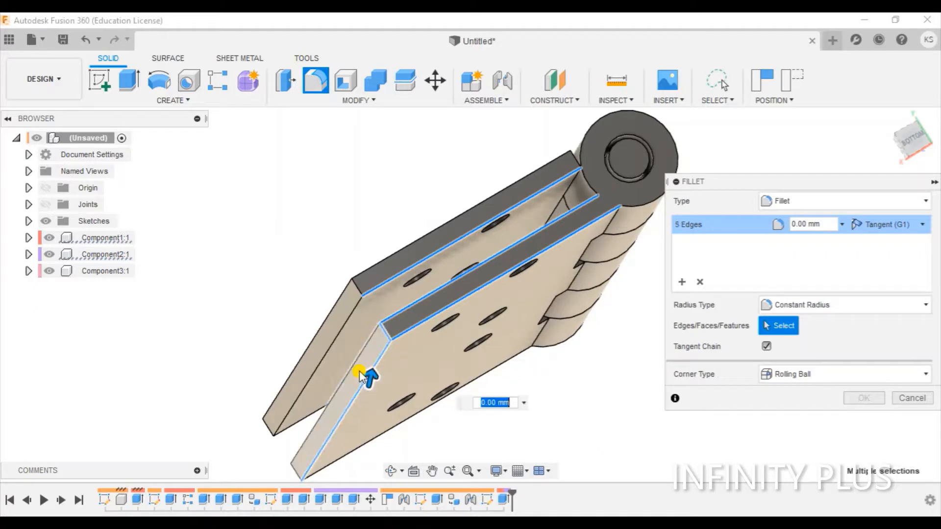
{"action": "left_click", "coordinate": [333, 355]}
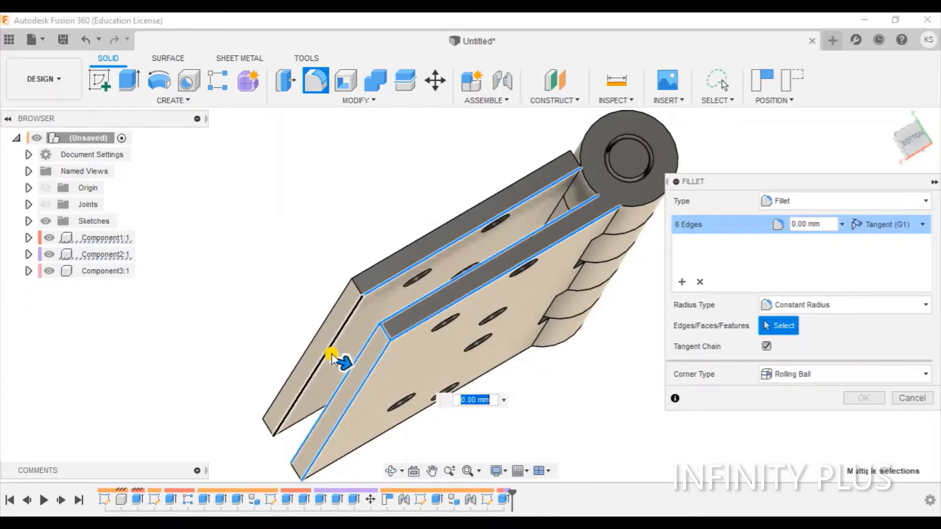
Add the other leaf's free long edges, remaining end-face edges and the end knuckle's outer rim to the fillet and apply it.
{"action": "left_click", "coordinate": [331, 354]}
{"action": "left_click", "coordinate": [314, 339]}
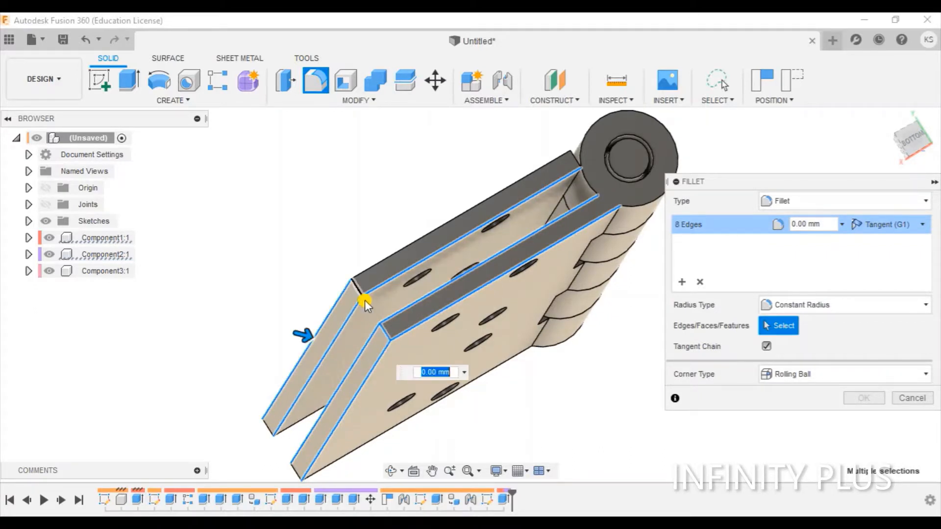
{"action": "left_click", "coordinate": [357, 288]}
{"action": "left_click", "coordinate": [389, 256]}
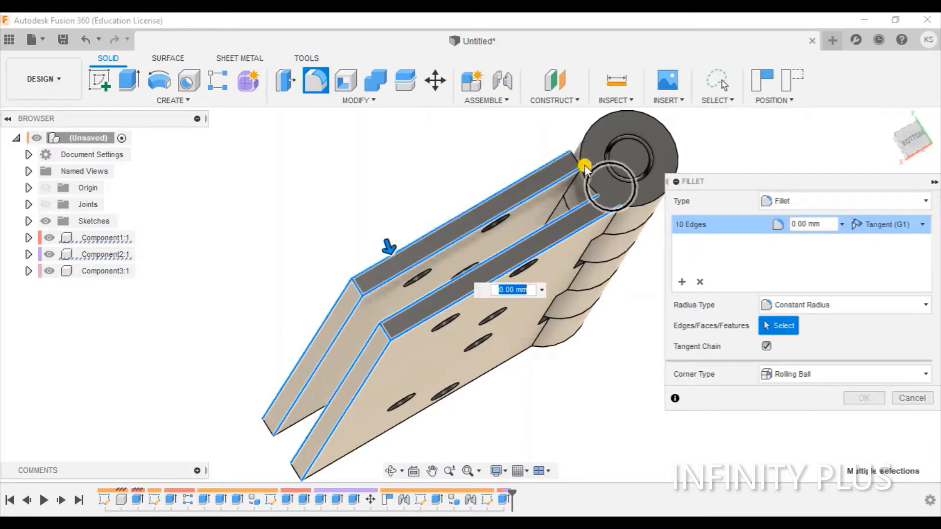
{"action": "left_click", "coordinate": [573, 157]}
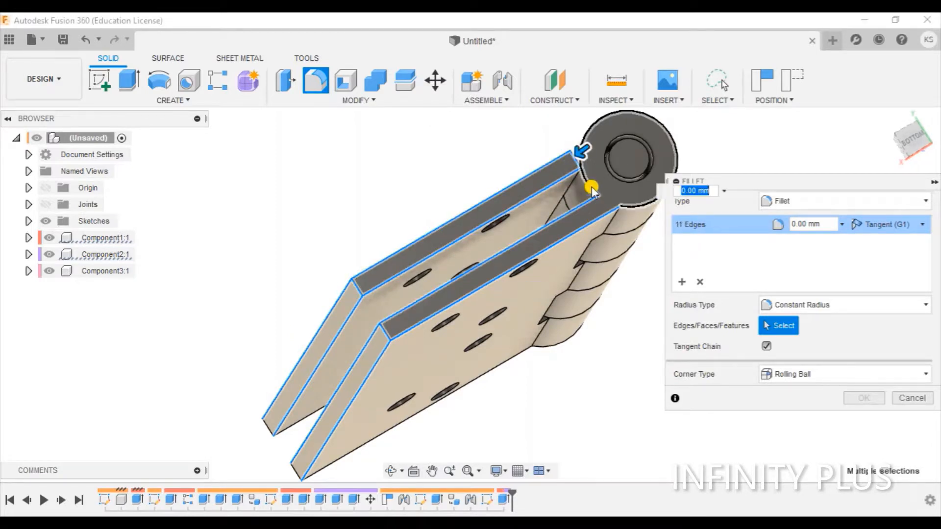
{"action": "left_click", "coordinate": [588, 184]}
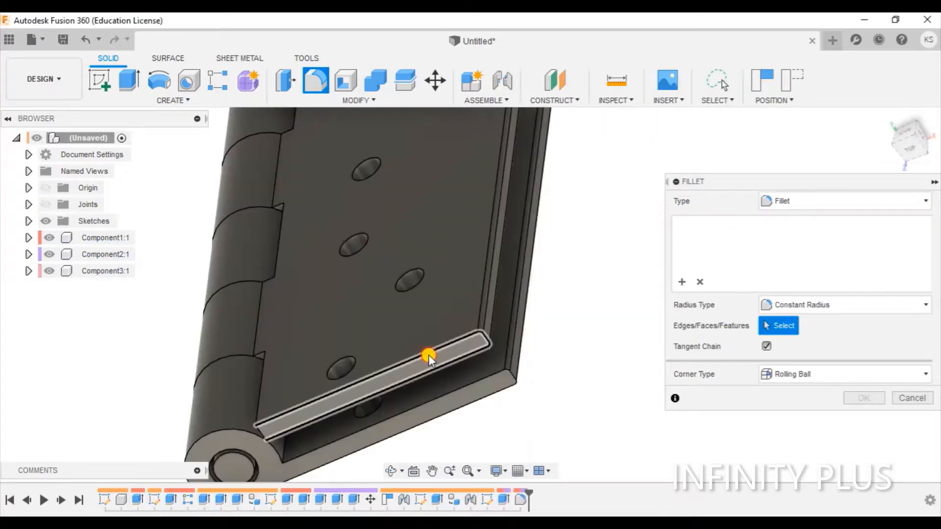
Fillet the end-face edges of both leaves and the adjoining end knuckle with a 1 mm constant radius.
{"action": "left_click", "coordinate": [429, 354]}
{"action": "left_click", "coordinate": [458, 401]}
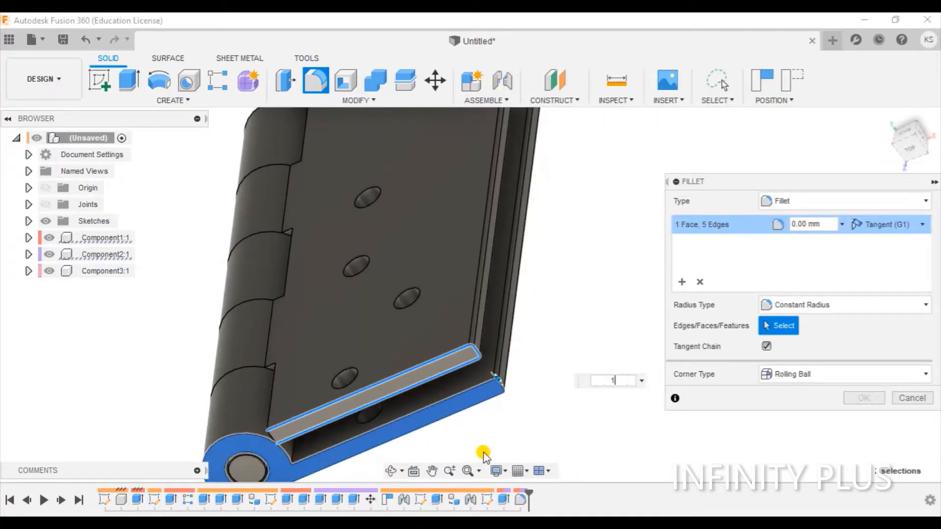
{"action": "scroll", "coordinate": [473, 424], "scroll_direction": "down", "scroll_amount": 3}
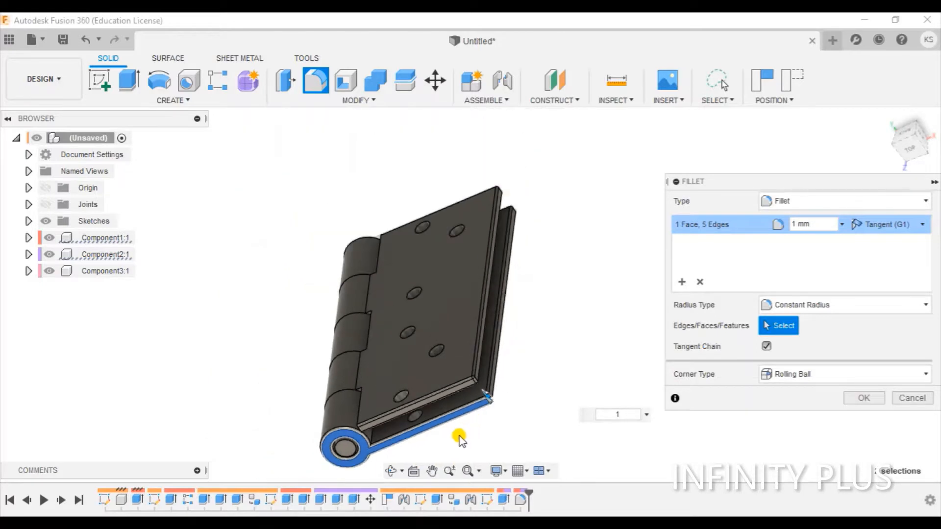
{"action": "scroll", "coordinate": [441, 414], "scroll_direction": "up", "scroll_amount": 3}
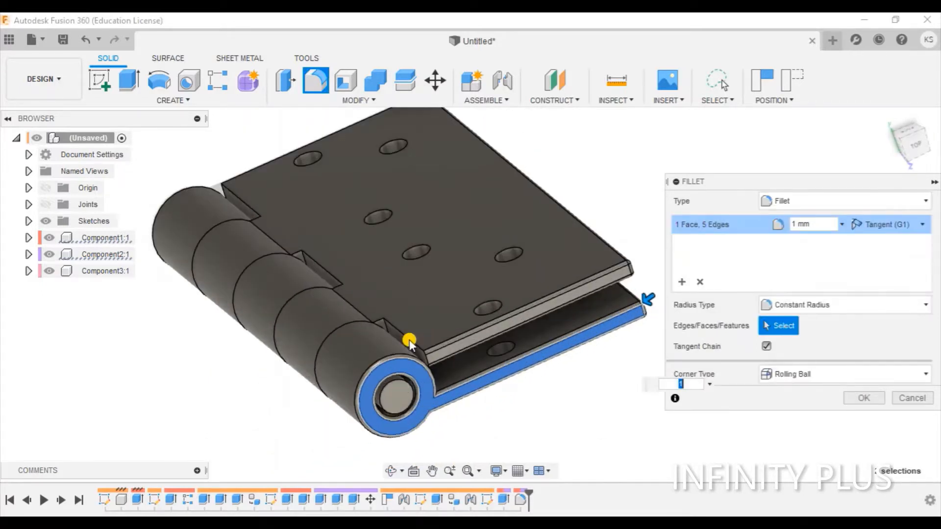
{"action": "scroll", "coordinate": [412, 339], "scroll_direction": "up", "scroll_amount": 3}
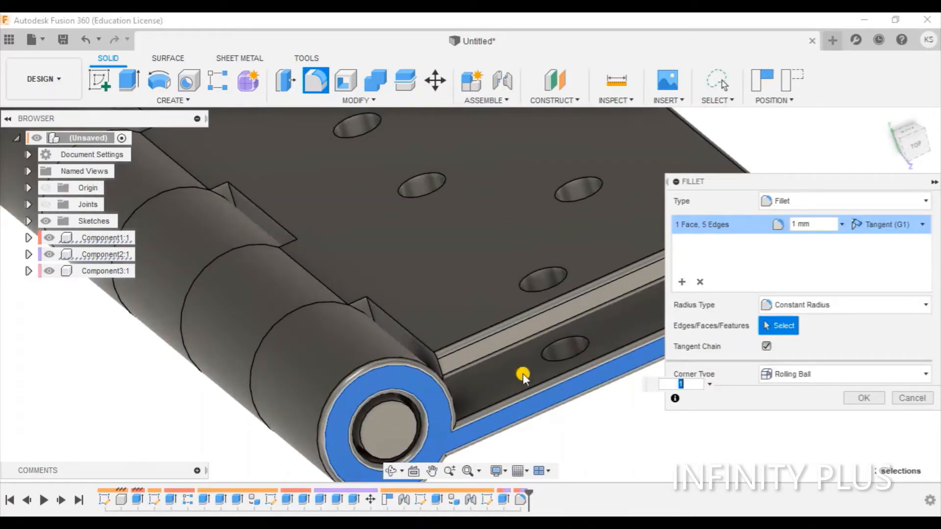
{"action": "left_click", "coordinate": [863, 398]}
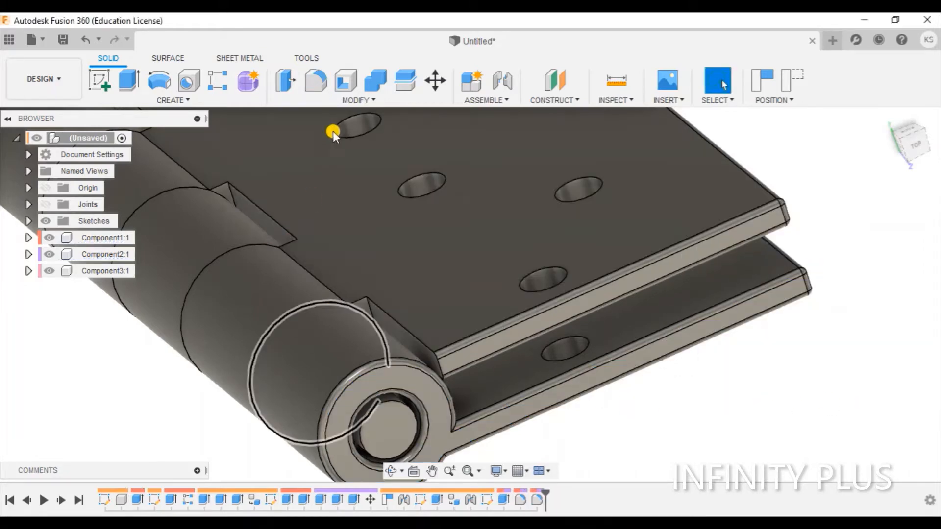
Fillet the edges of the knuckle notches and the adjoining leaf-to-knuckle edges with a 1 mm constant radius.
{"action": "left_click", "coordinate": [317, 83]}
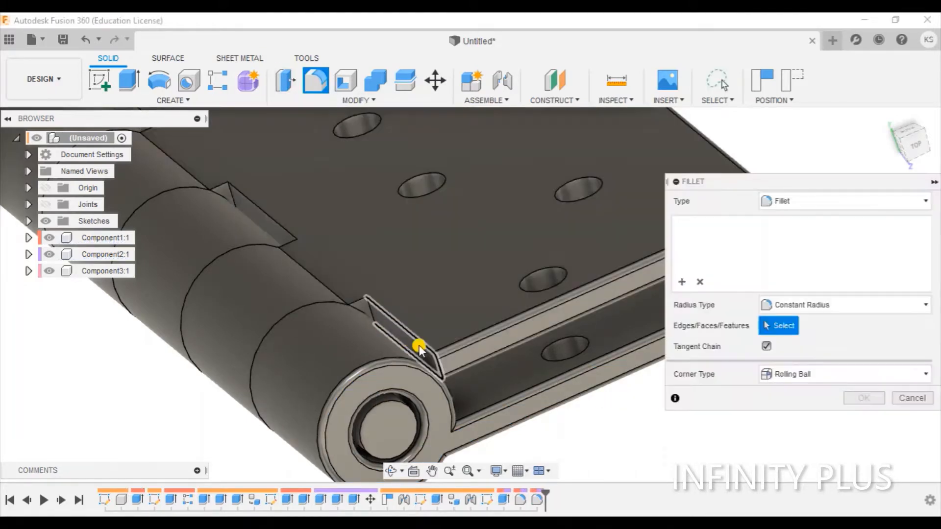
{"action": "left_click", "coordinate": [418, 339]}
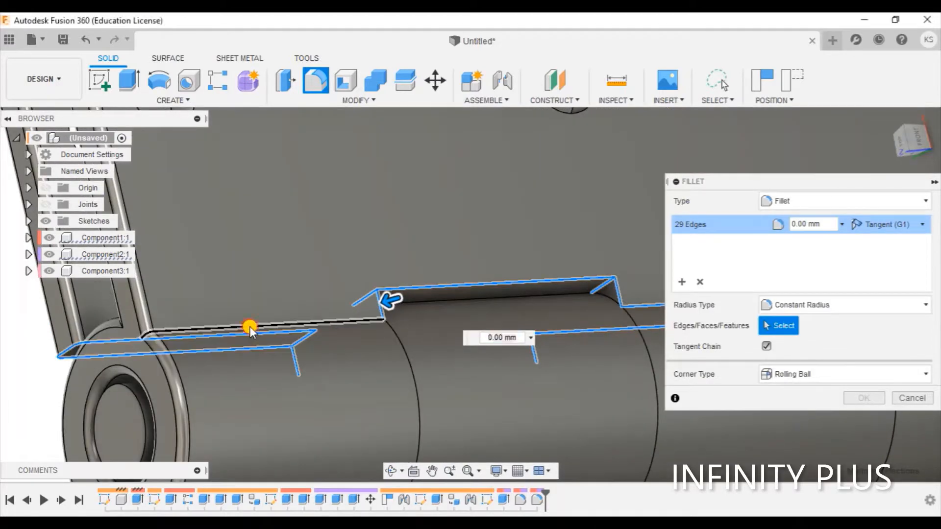
{"action": "left_click", "coordinate": [249, 324]}
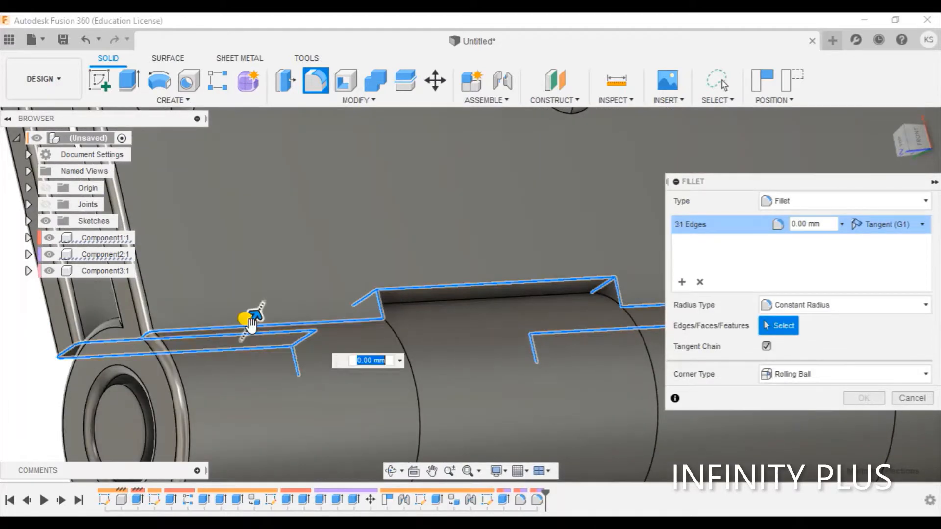
{"action": "type", "text": "1"}
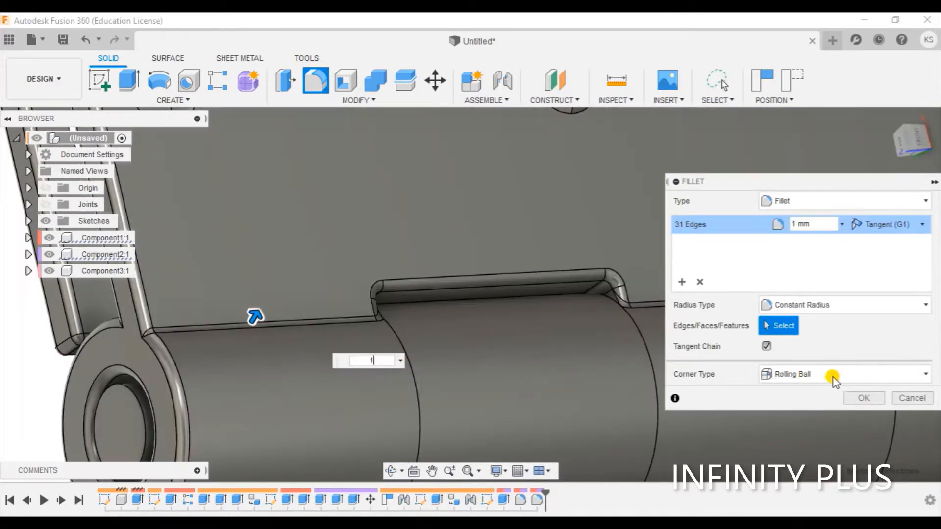
{"action": "left_click", "coordinate": [860, 399]}
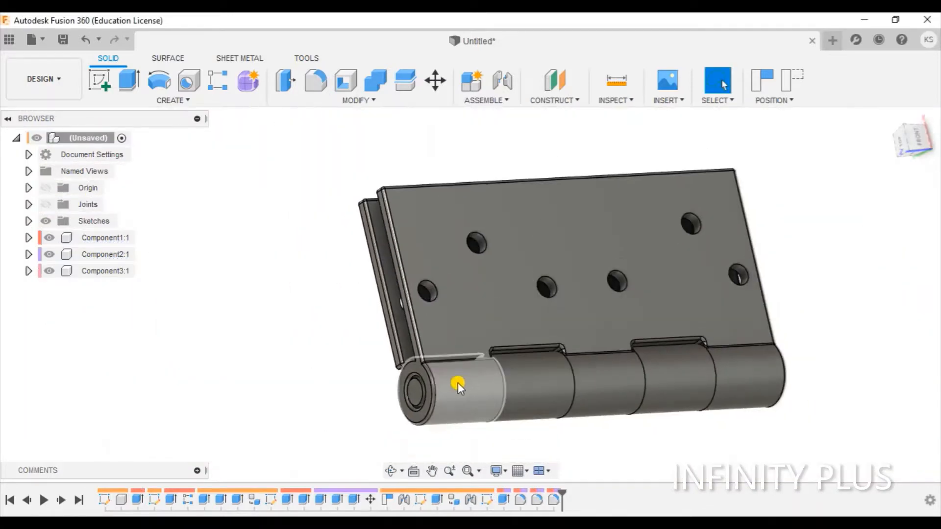
Start a constant-radius fillet on the rims of the upper four screw holes on the back leaf's outer face.
{"action": "middle_click_drag", "start_coordinate": [458, 383], "coordinate": [696, 313], "text": "shift"}
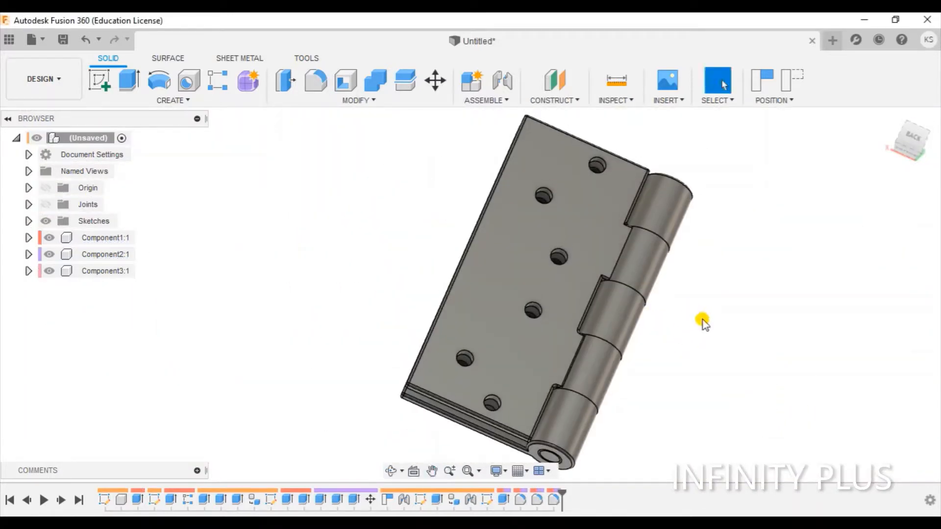
{"action": "left_click", "coordinate": [316, 81]}
{"action": "scroll", "coordinate": [594, 172], "scroll_direction": "up", "scroll_amount": 1}
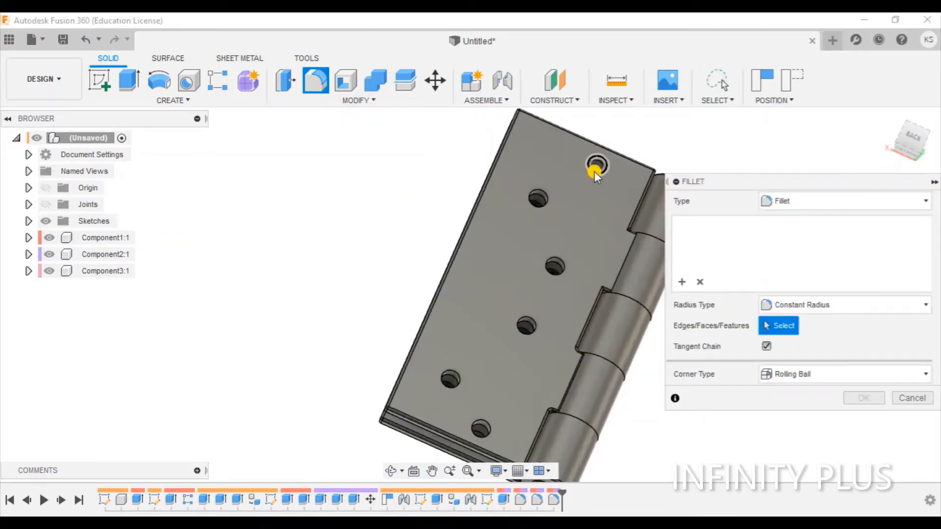
{"action": "scroll", "coordinate": [595, 173], "scroll_direction": "up", "scroll_amount": 2}
{"action": "left_click", "coordinate": [595, 162]}
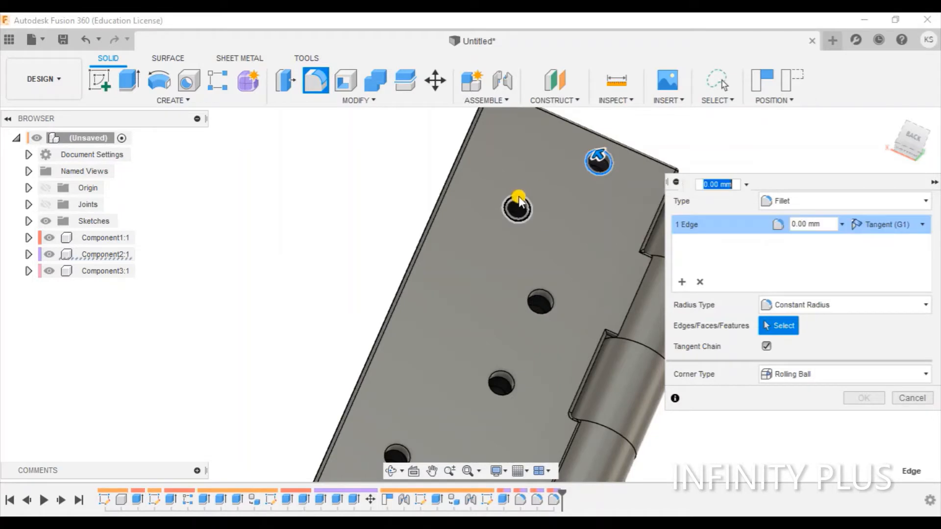
{"action": "left_click", "coordinate": [518, 202]}
{"action": "left_click", "coordinate": [540, 301]}
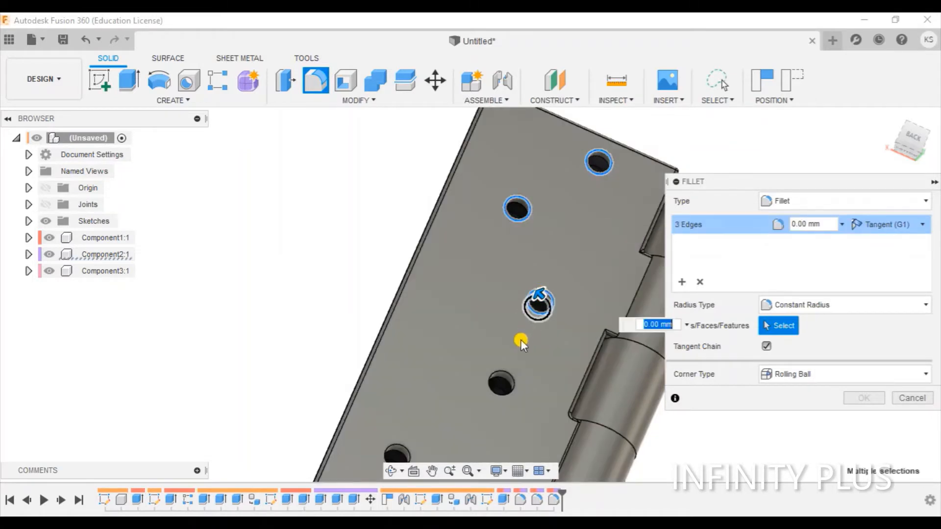
{"action": "left_click", "coordinate": [509, 375]}
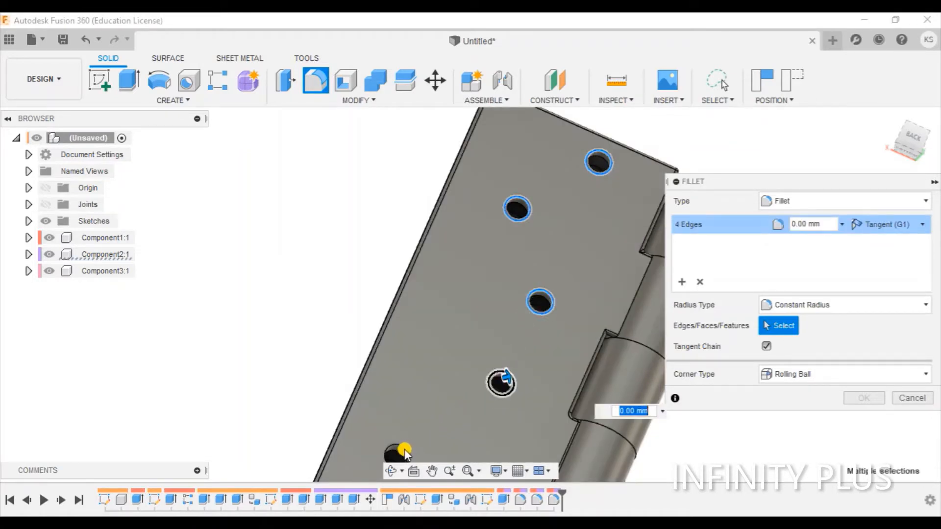
Add the back leaf's fifth screw-hole rim to the fillet and apply a 1 mm radius.
{"action": "scroll", "coordinate": [617, 312], "scroll_direction": "down", "scroll_amount": 5}
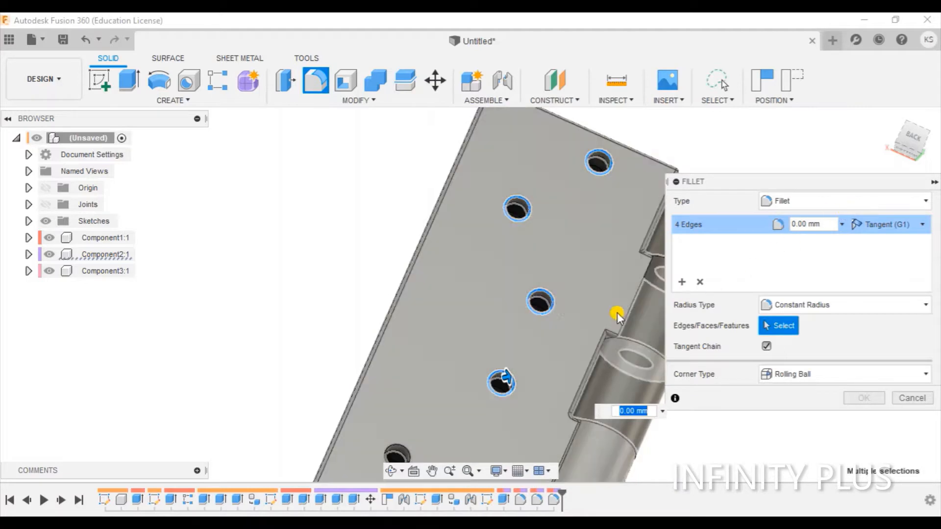
{"action": "scroll", "coordinate": [449, 370], "scroll_direction": "up", "scroll_amount": 5}
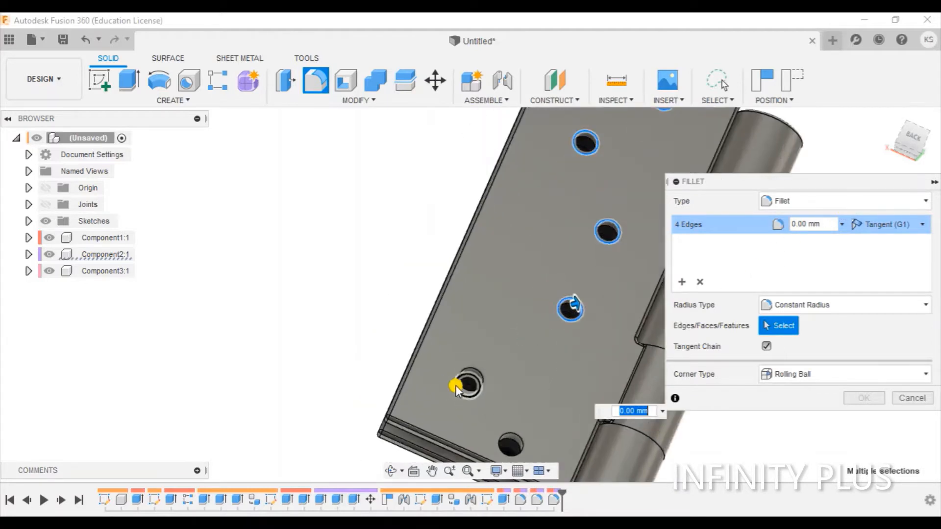
{"action": "left_click", "coordinate": [479, 376]}
{"action": "scroll", "coordinate": [508, 438], "scroll_direction": "up", "scroll_amount": 2}
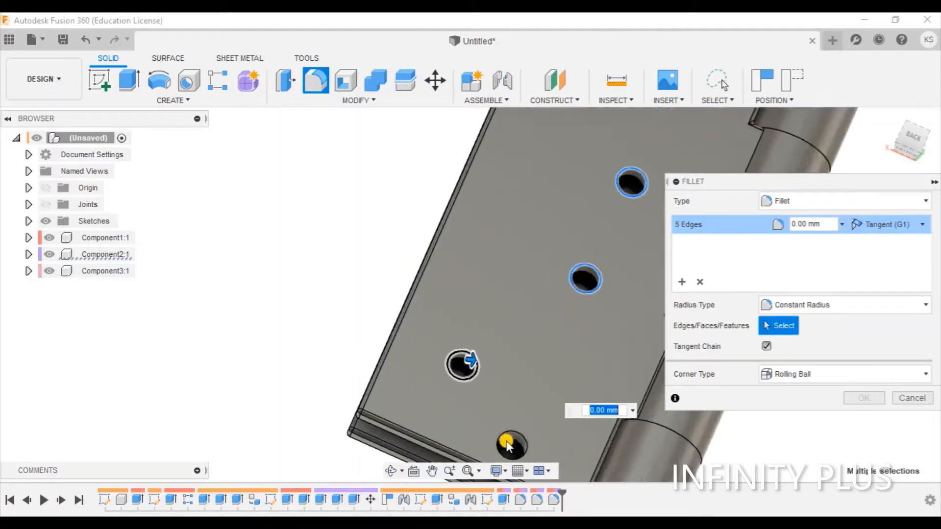
{"action": "scroll", "coordinate": [506, 391], "scroll_direction": "down", "scroll_amount": 1}
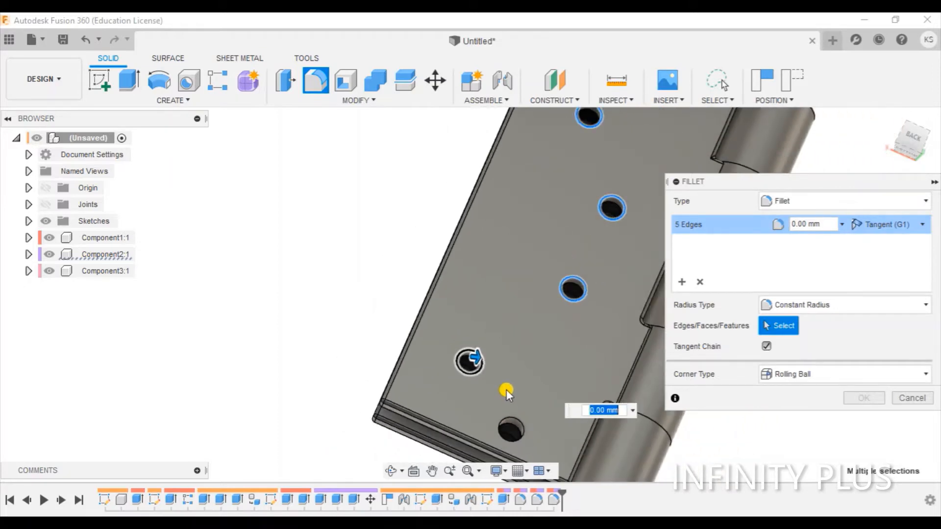
{"action": "middle_click_drag", "start_coordinate": [500, 389], "coordinate": [502, 418], "text": "shift"}
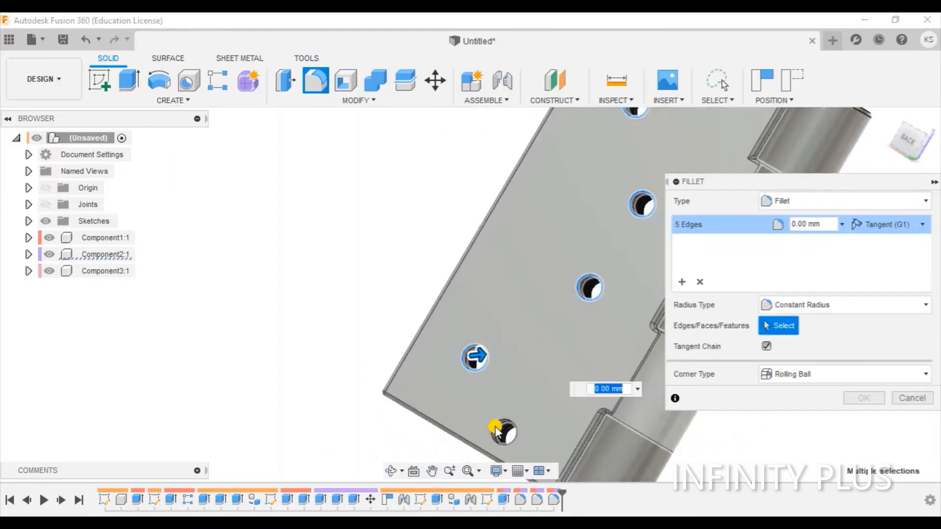
{"action": "scroll", "coordinate": [495, 430], "scroll_direction": "up", "scroll_amount": 1}
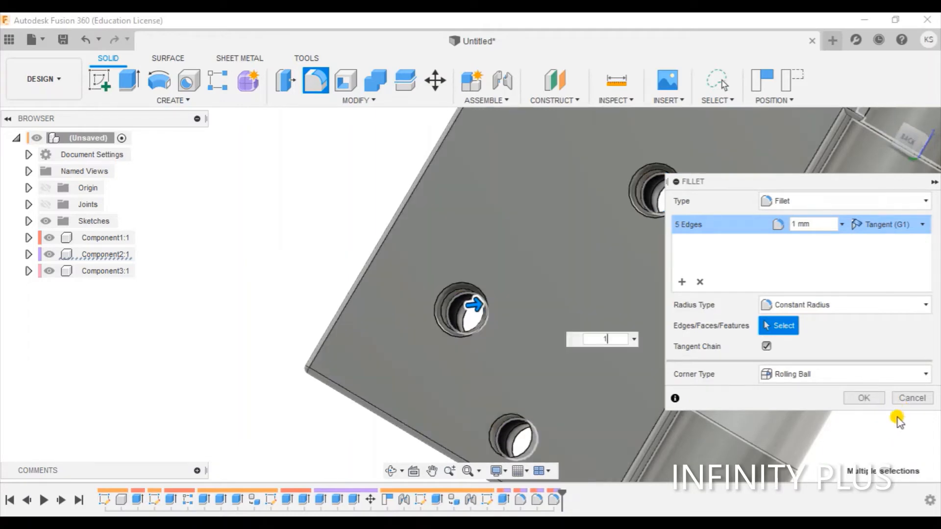
{"action": "left_click", "coordinate": [863, 398]}
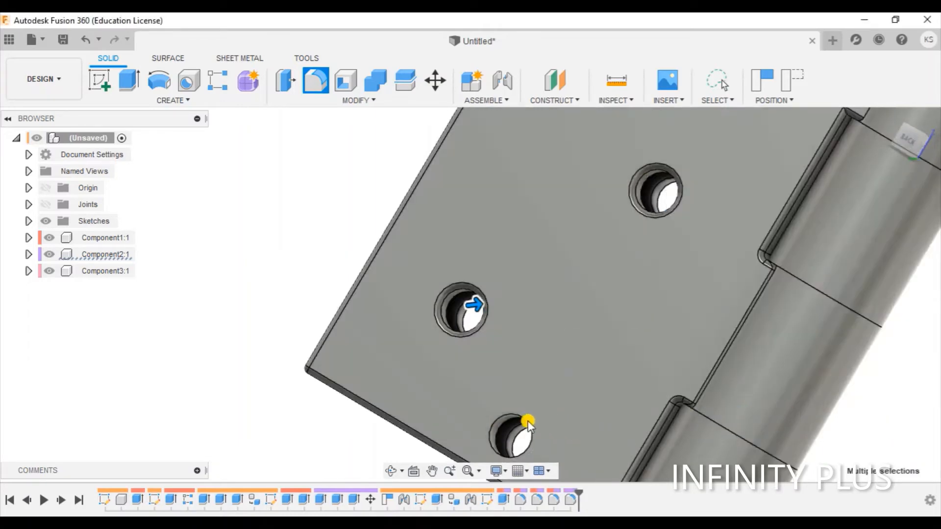
Start another constant-radius fillet on the back leaf's remaining screw-hole rim and the front leaf's lower three hole rims.
{"action": "left_click", "coordinate": [314, 86]}
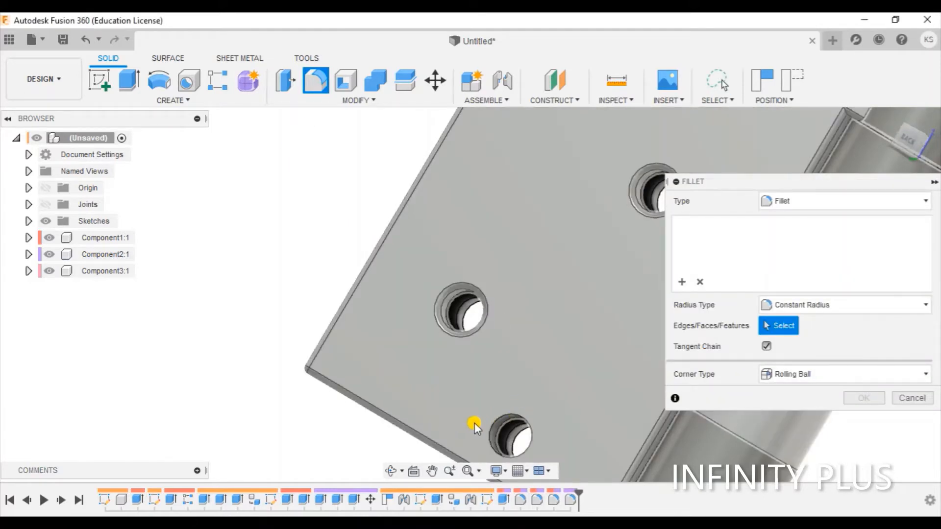
{"action": "middle_click_drag", "start_coordinate": [474, 423], "coordinate": [516, 421], "text": "shift"}
{"action": "left_click", "coordinate": [516, 420]}
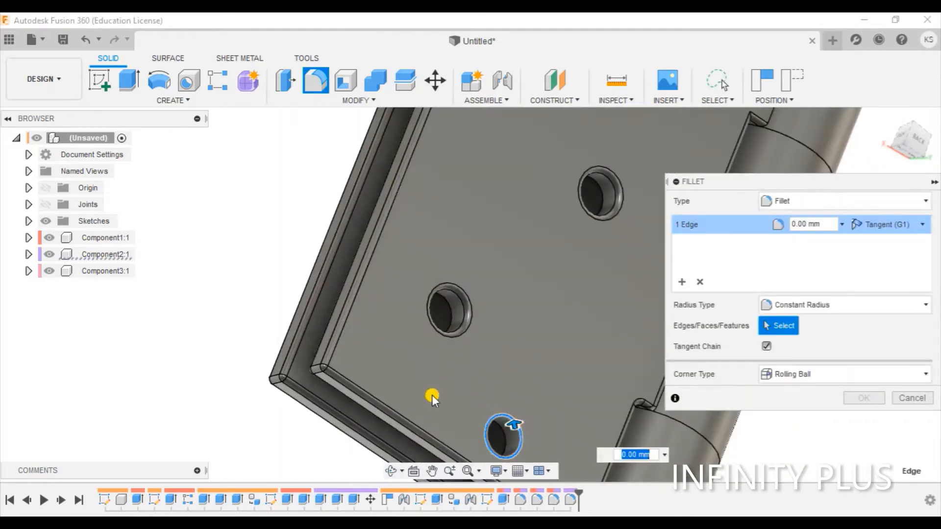
{"action": "middle_click_drag", "start_coordinate": [431, 395], "coordinate": [308, 301], "text": "shift"}
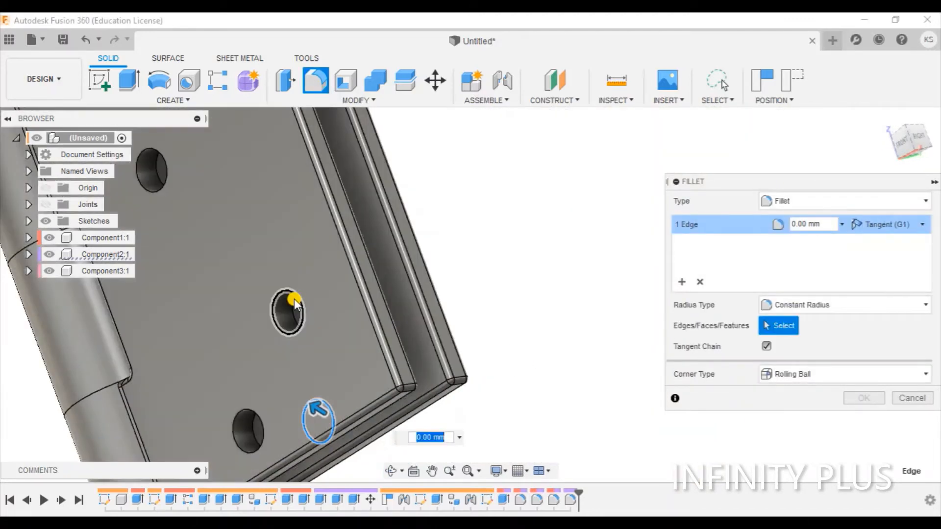
{"action": "left_click", "coordinate": [294, 299]}
{"action": "scroll", "coordinate": [251, 413], "scroll_direction": "up", "scroll_amount": 3}
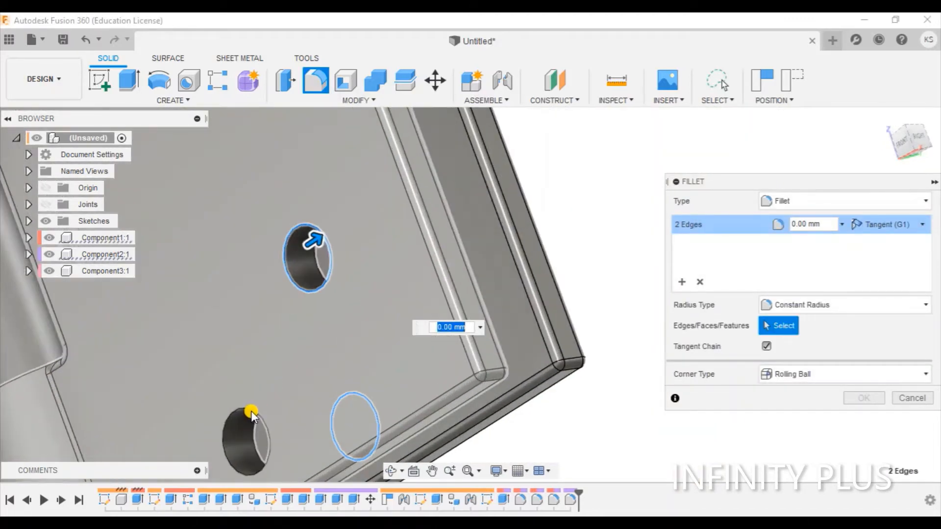
{"action": "scroll", "coordinate": [272, 377], "scroll_direction": "down", "scroll_amount": 3}
{"action": "middle_click_drag", "start_coordinate": [272, 375], "coordinate": [172, 260], "text": "shift"}
{"action": "left_click", "coordinate": [169, 262]}
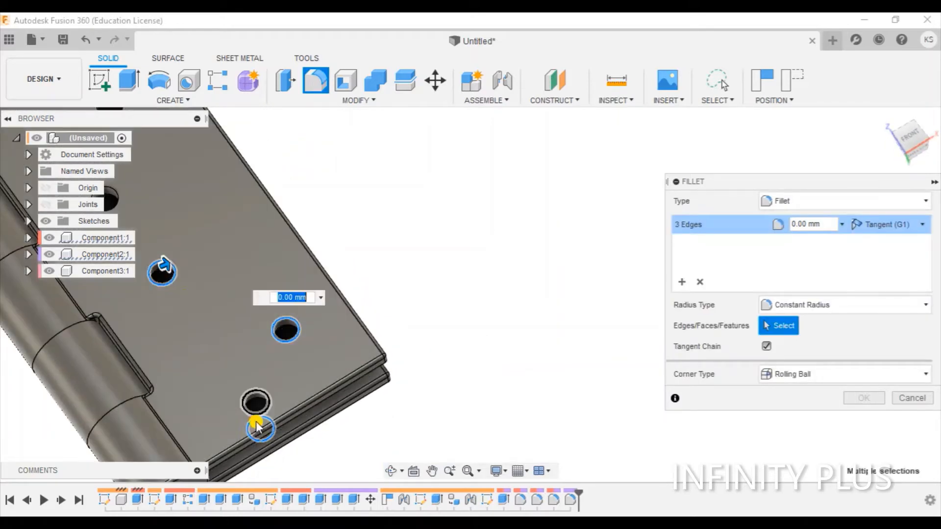
{"action": "left_click", "coordinate": [258, 408]}
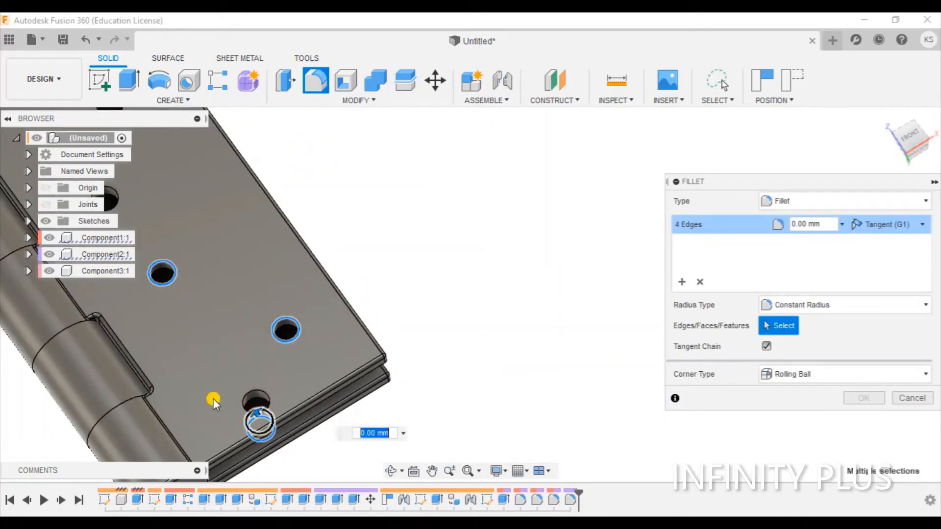
{"action": "left_click", "coordinate": [260, 392]}
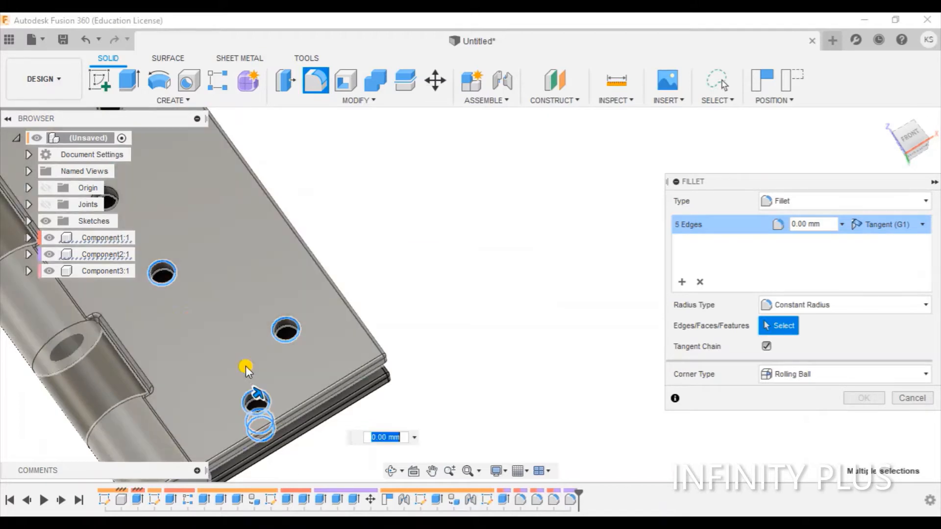
Add the front leaf's upper three screw-hole rims to the fillet and apply a 1 mm radius.
{"action": "scroll", "coordinate": [189, 319], "scroll_direction": "up", "scroll_amount": 2}
{"action": "middle_click_drag", "start_coordinate": [201, 315], "coordinate": [485, 379]}
{"action": "scroll", "coordinate": [363, 210], "scroll_direction": "down", "scroll_amount": 2}
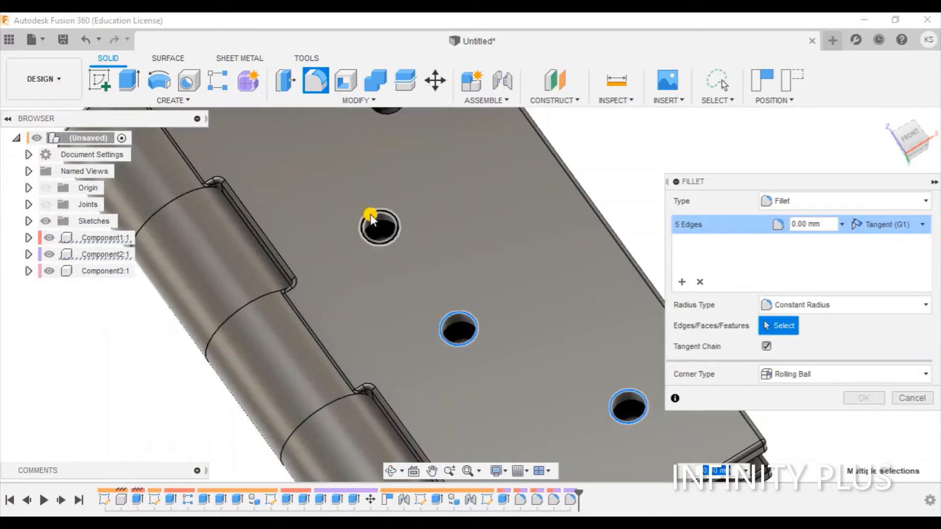
{"action": "left_click", "coordinate": [366, 212]}
{"action": "middle_click_drag", "start_coordinate": [389, 177], "coordinate": [402, 352]}
{"action": "scroll", "coordinate": [402, 351], "scroll_direction": "up", "scroll_amount": 2}
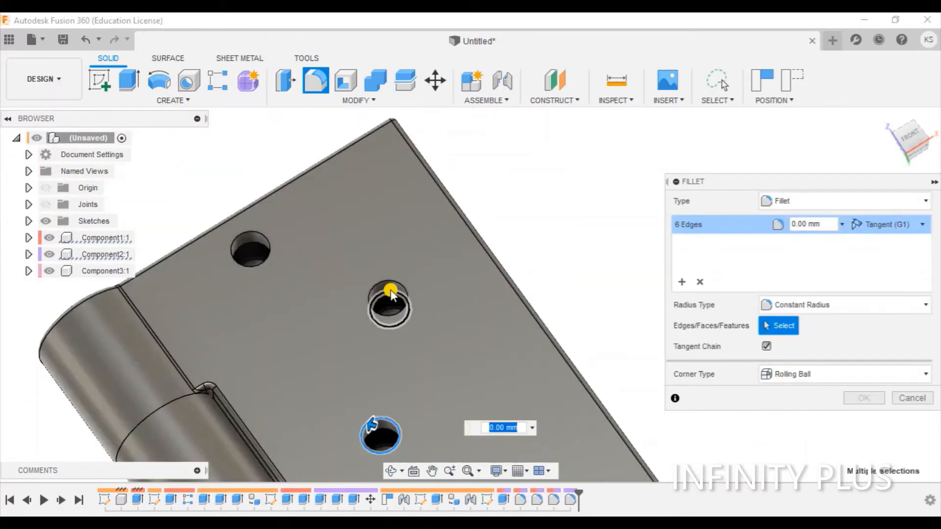
{"action": "left_click", "coordinate": [392, 285]}
{"action": "left_click", "coordinate": [263, 258]}
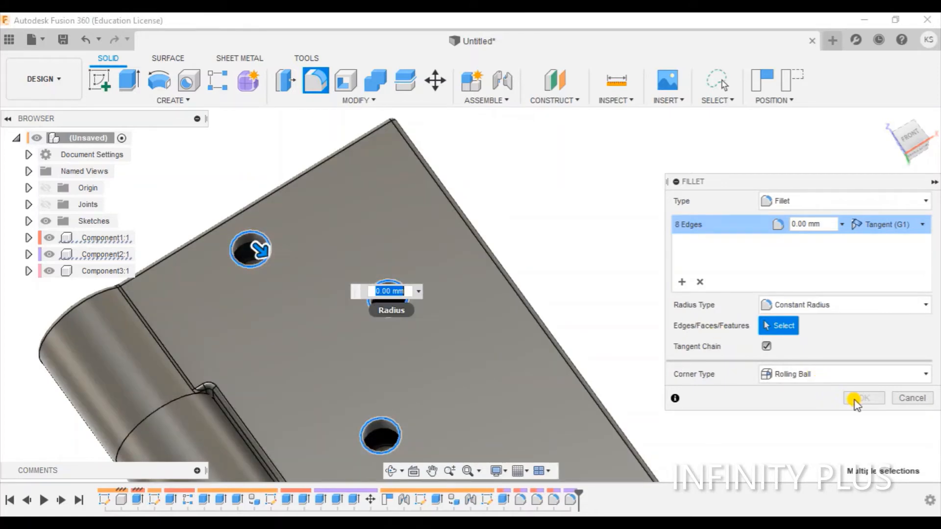
{"action": "type", "text": "1"}
{"action": "left_click", "coordinate": [854, 400]}
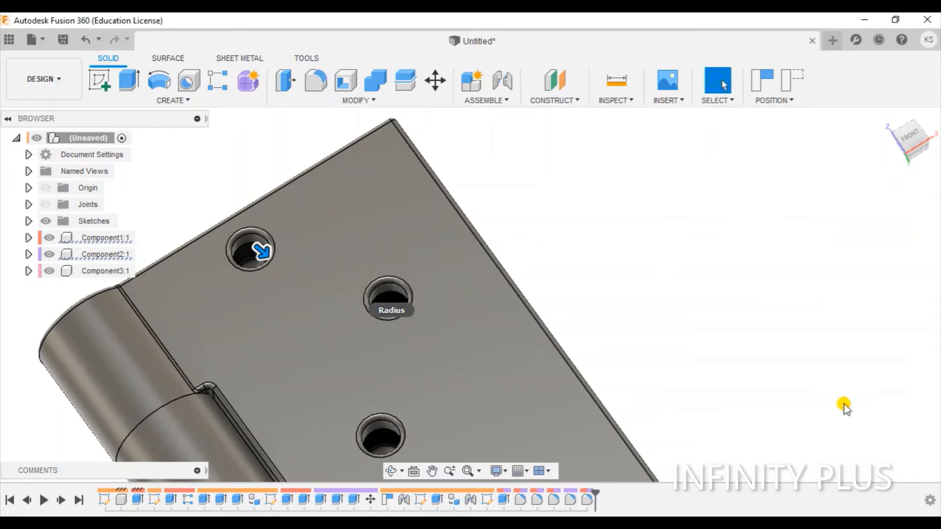
{"action": "scroll", "coordinate": [540, 310], "scroll_direction": "down", "scroll_amount": 3}
{"action": "middle_click_drag", "start_coordinate": [588, 259], "coordinate": [434, 285], "text": "shift"}
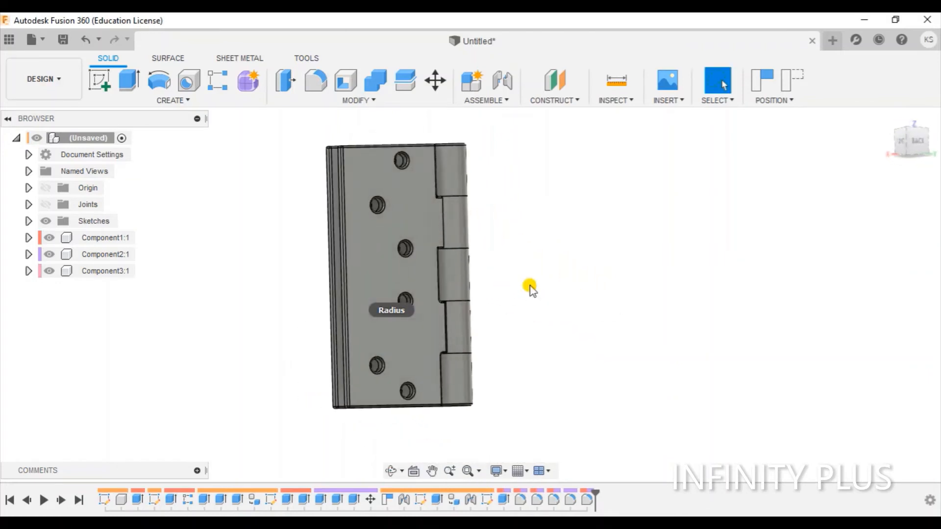
{"action": "scroll", "coordinate": [539, 286], "scroll_direction": "down", "scroll_amount": 1}
{"action": "middle_click_drag", "start_coordinate": [551, 280], "coordinate": [625, 338]}
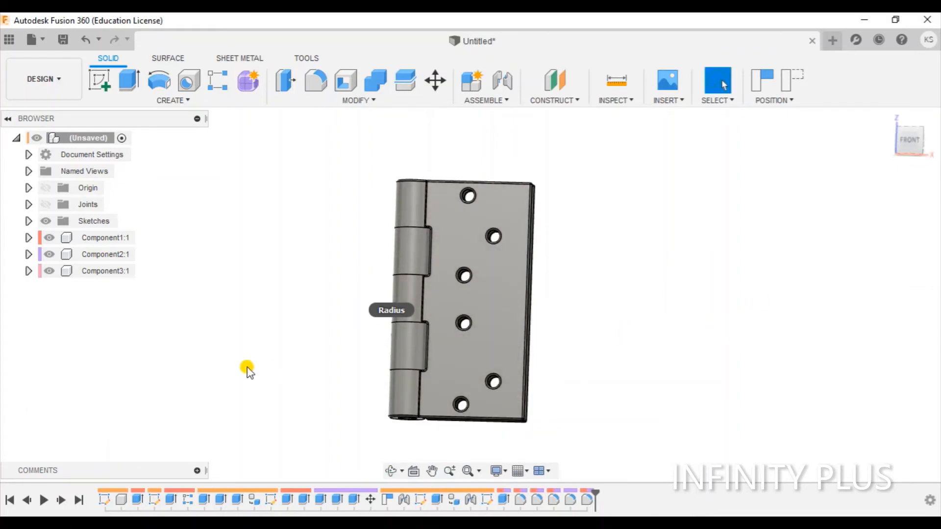